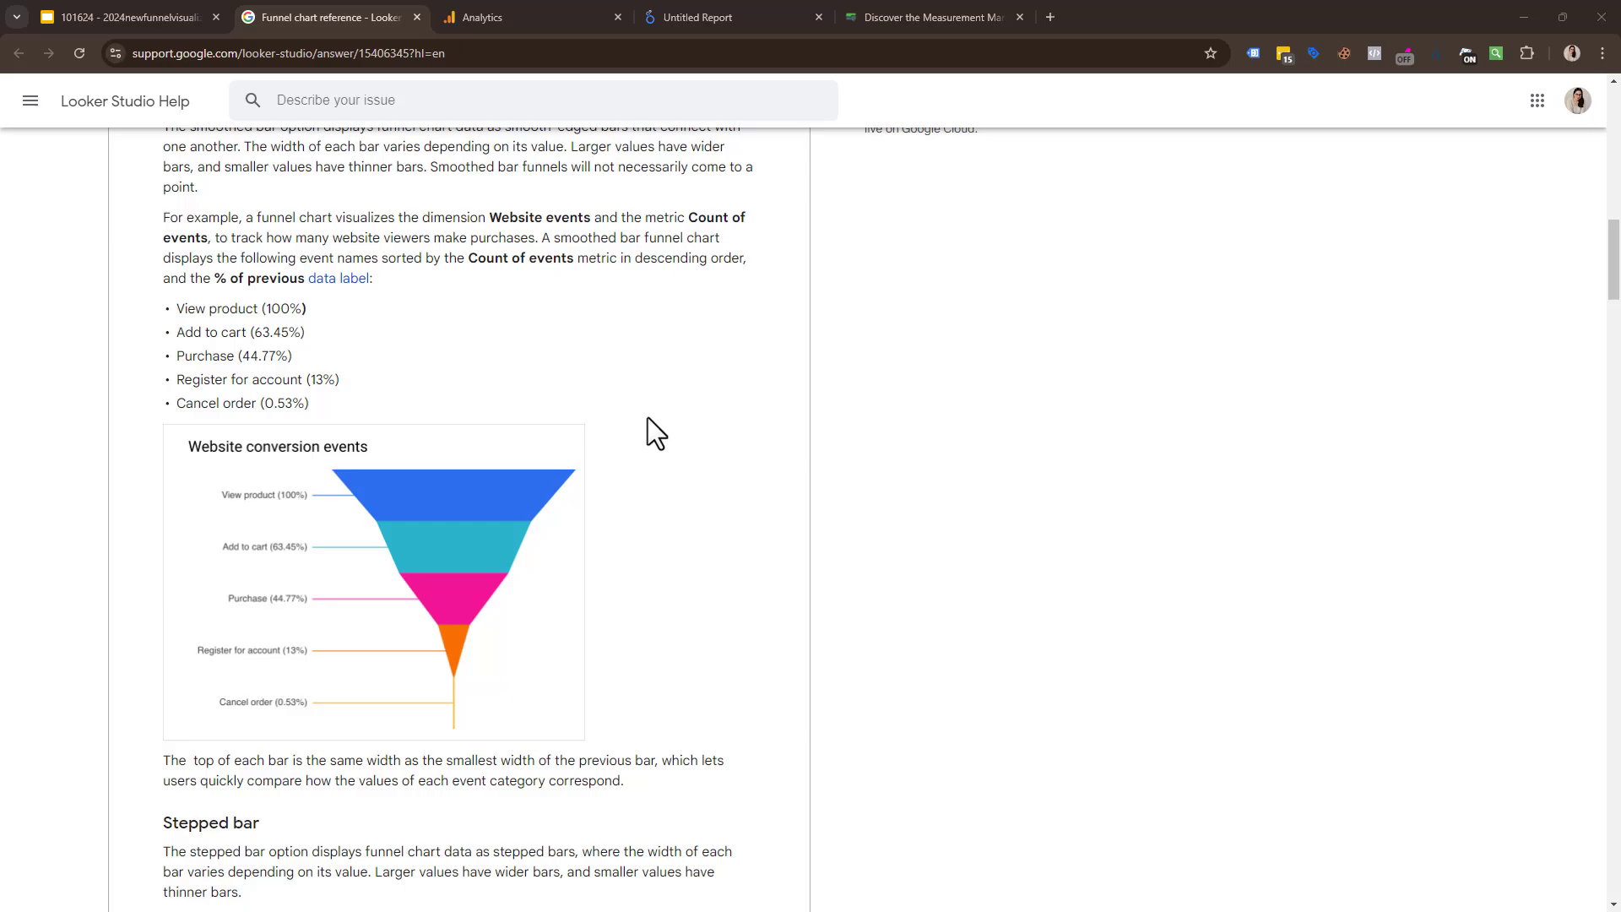
scroll(647, 451, up, 15)
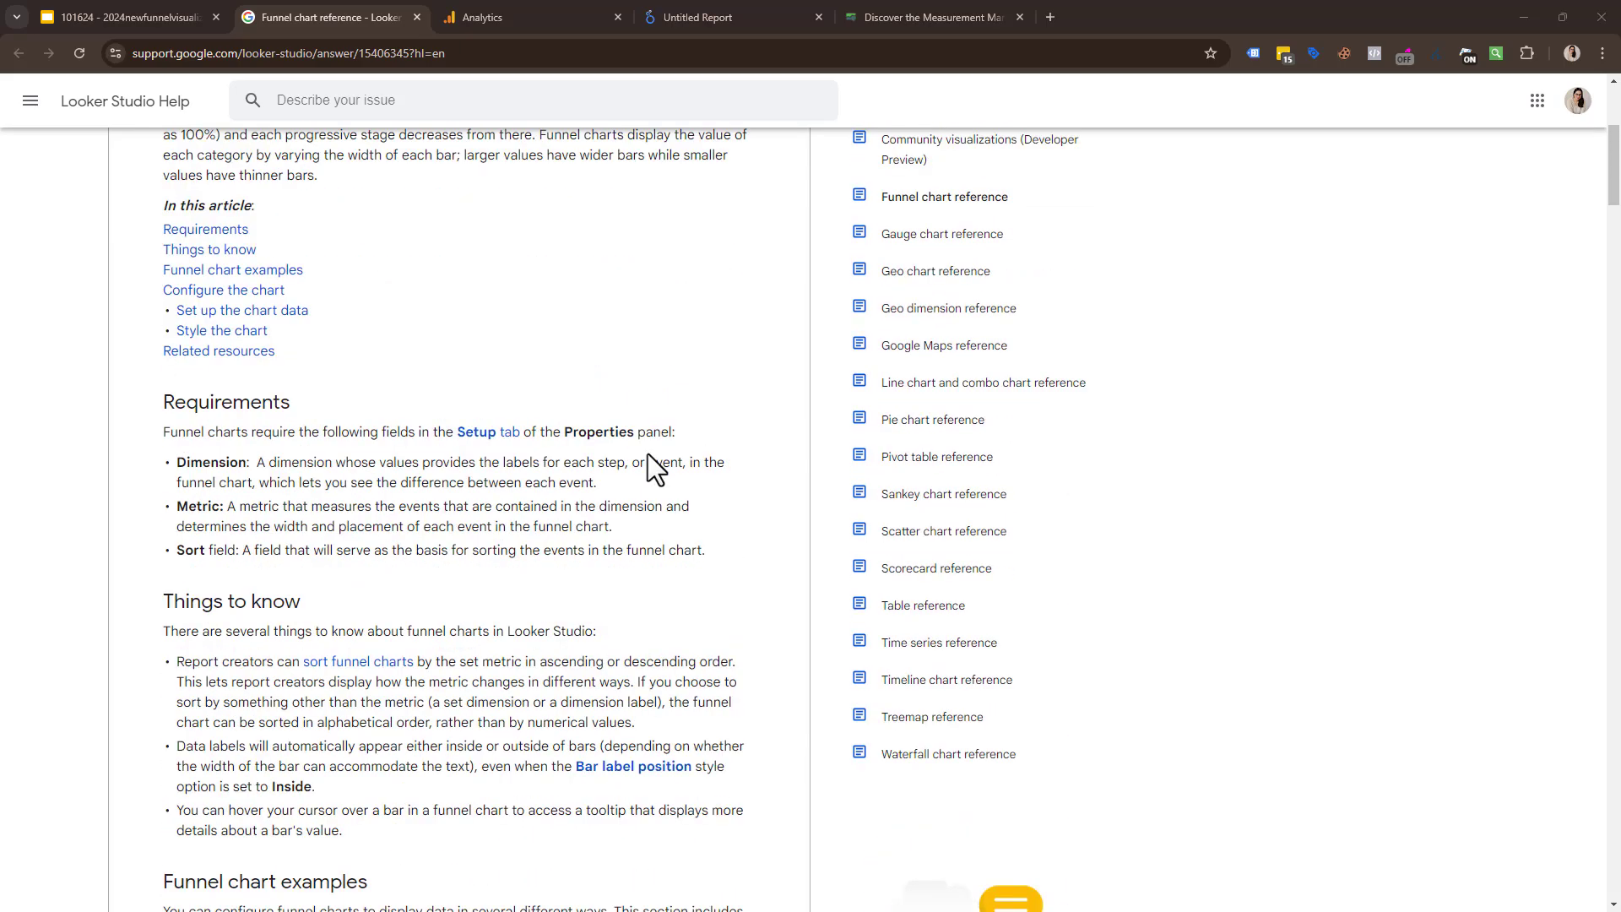
drag(193, 330, 507, 347)
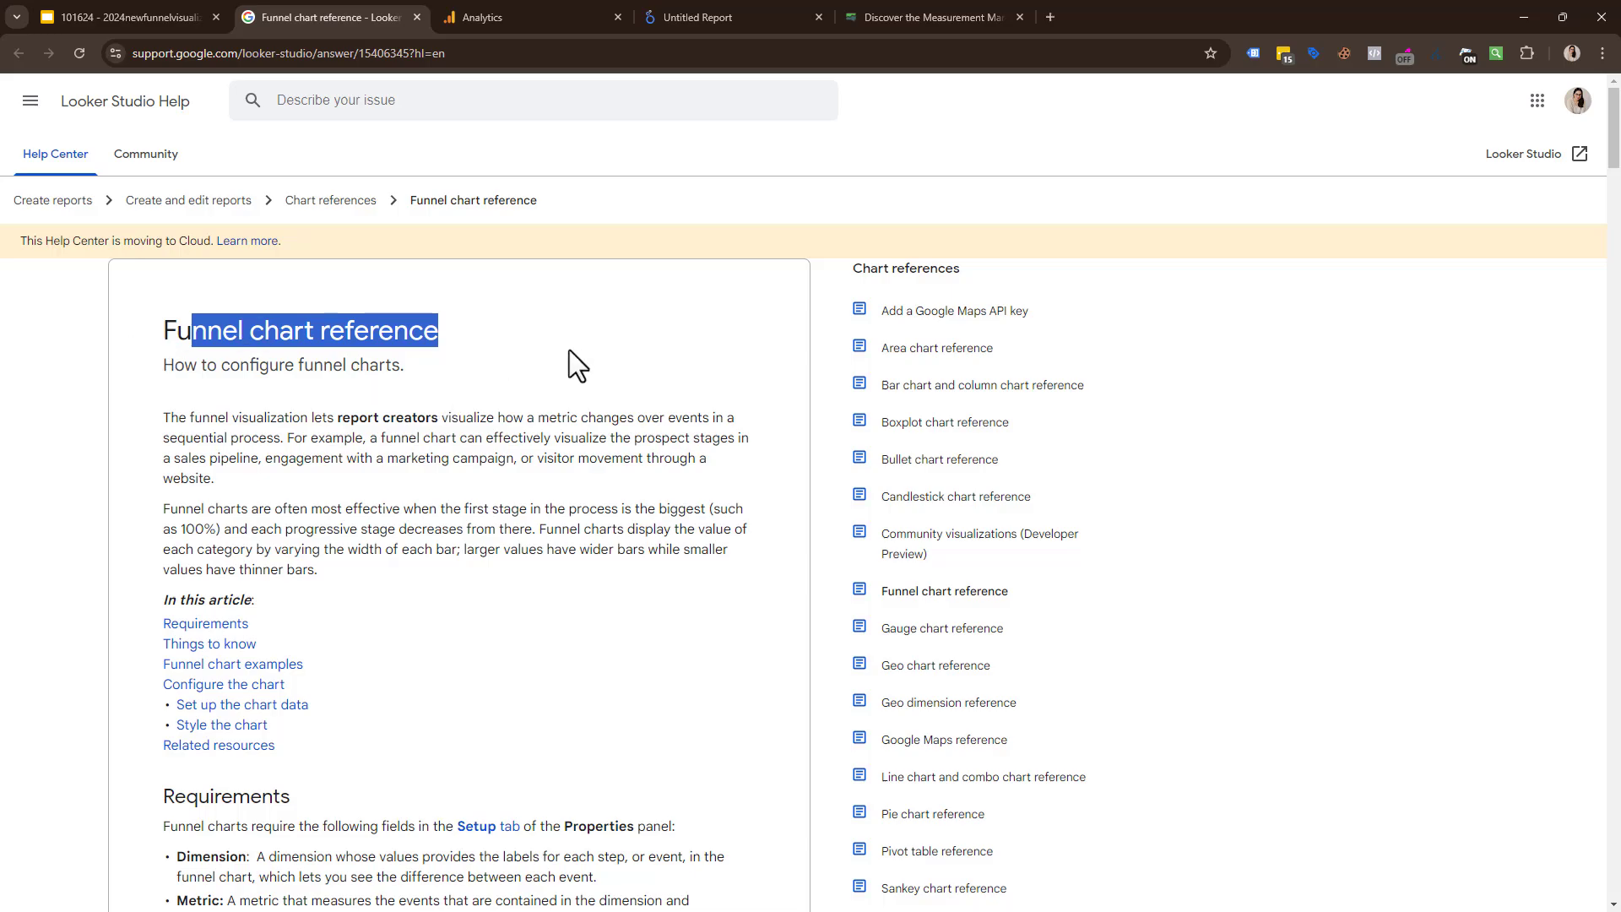
scroll(569, 352, down, 15)
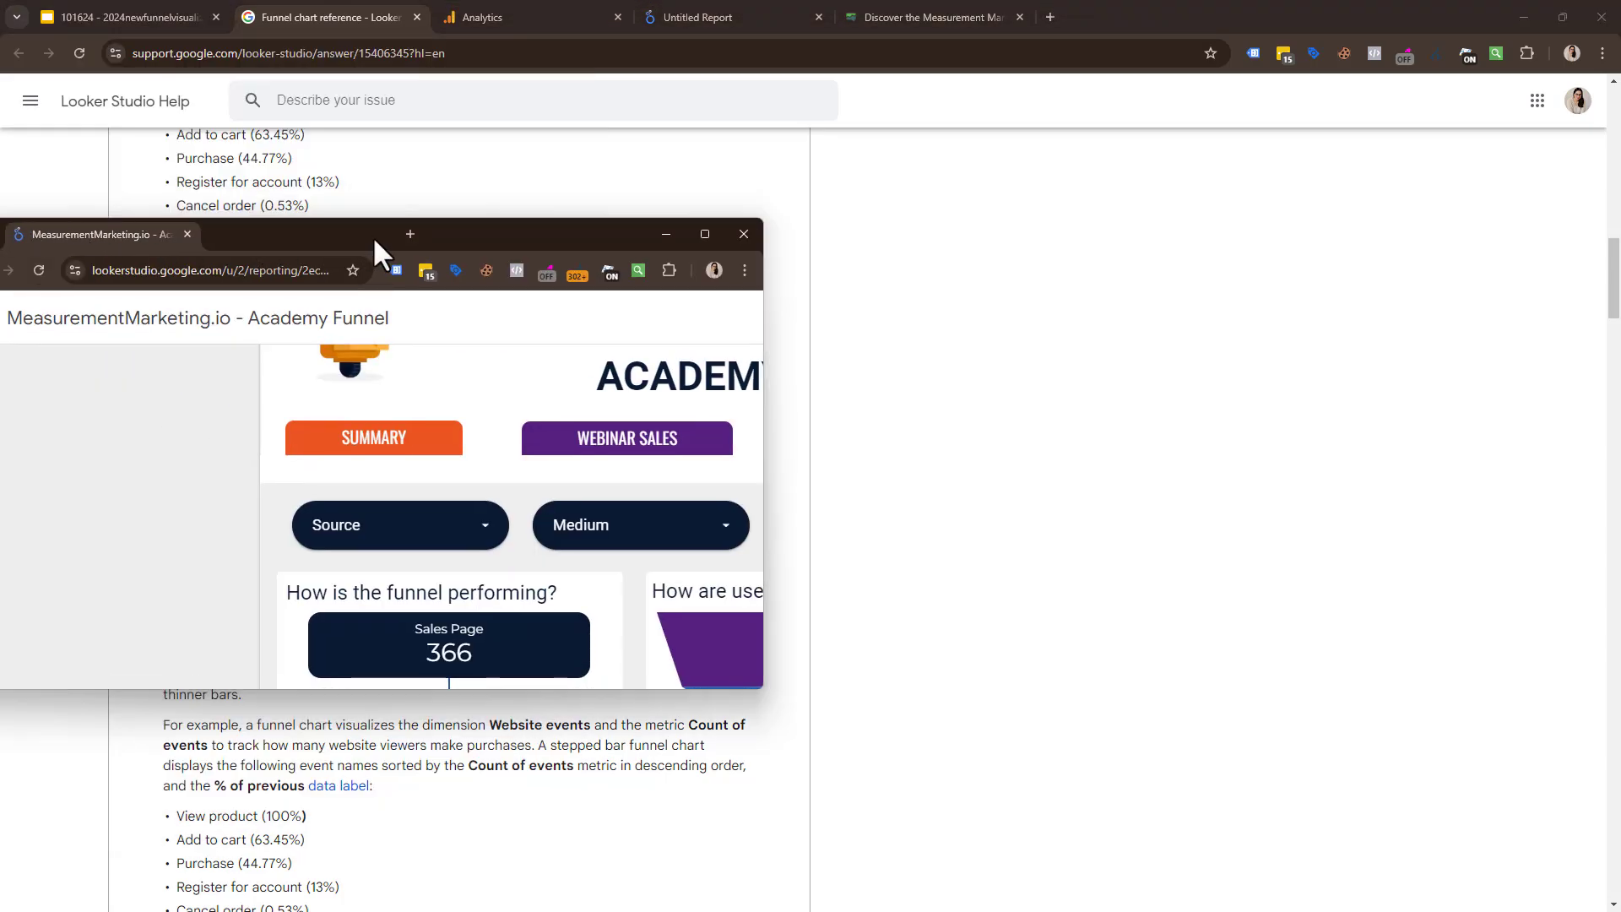
double_click(378, 236)
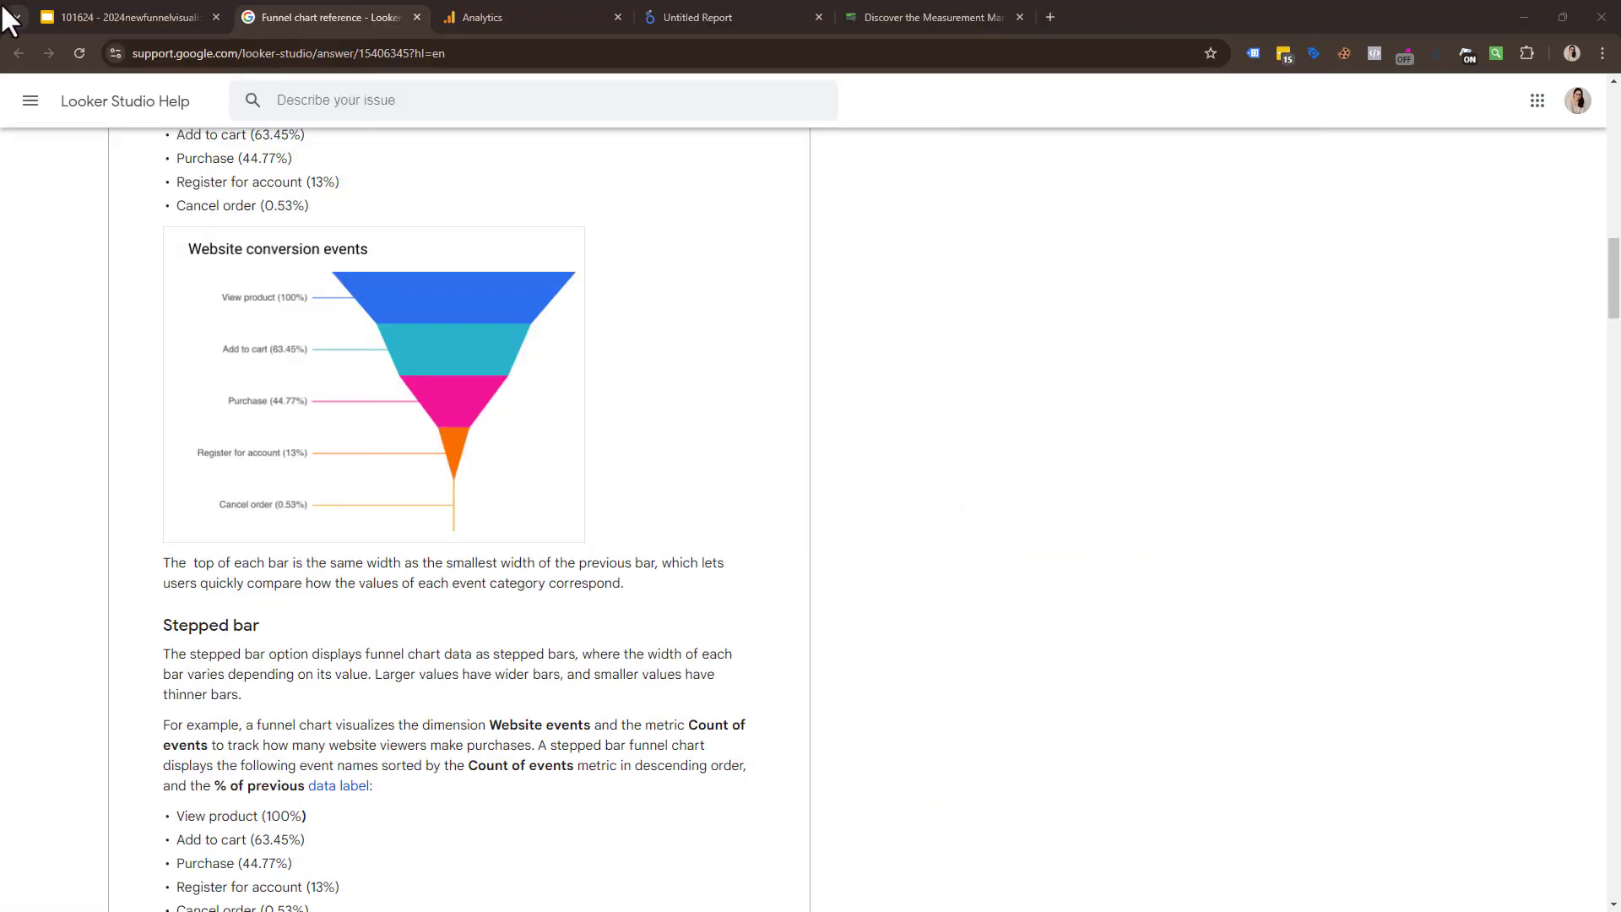
- Return to the Untitled Report and briefly browse the Community visualizations list
click(670, 7)
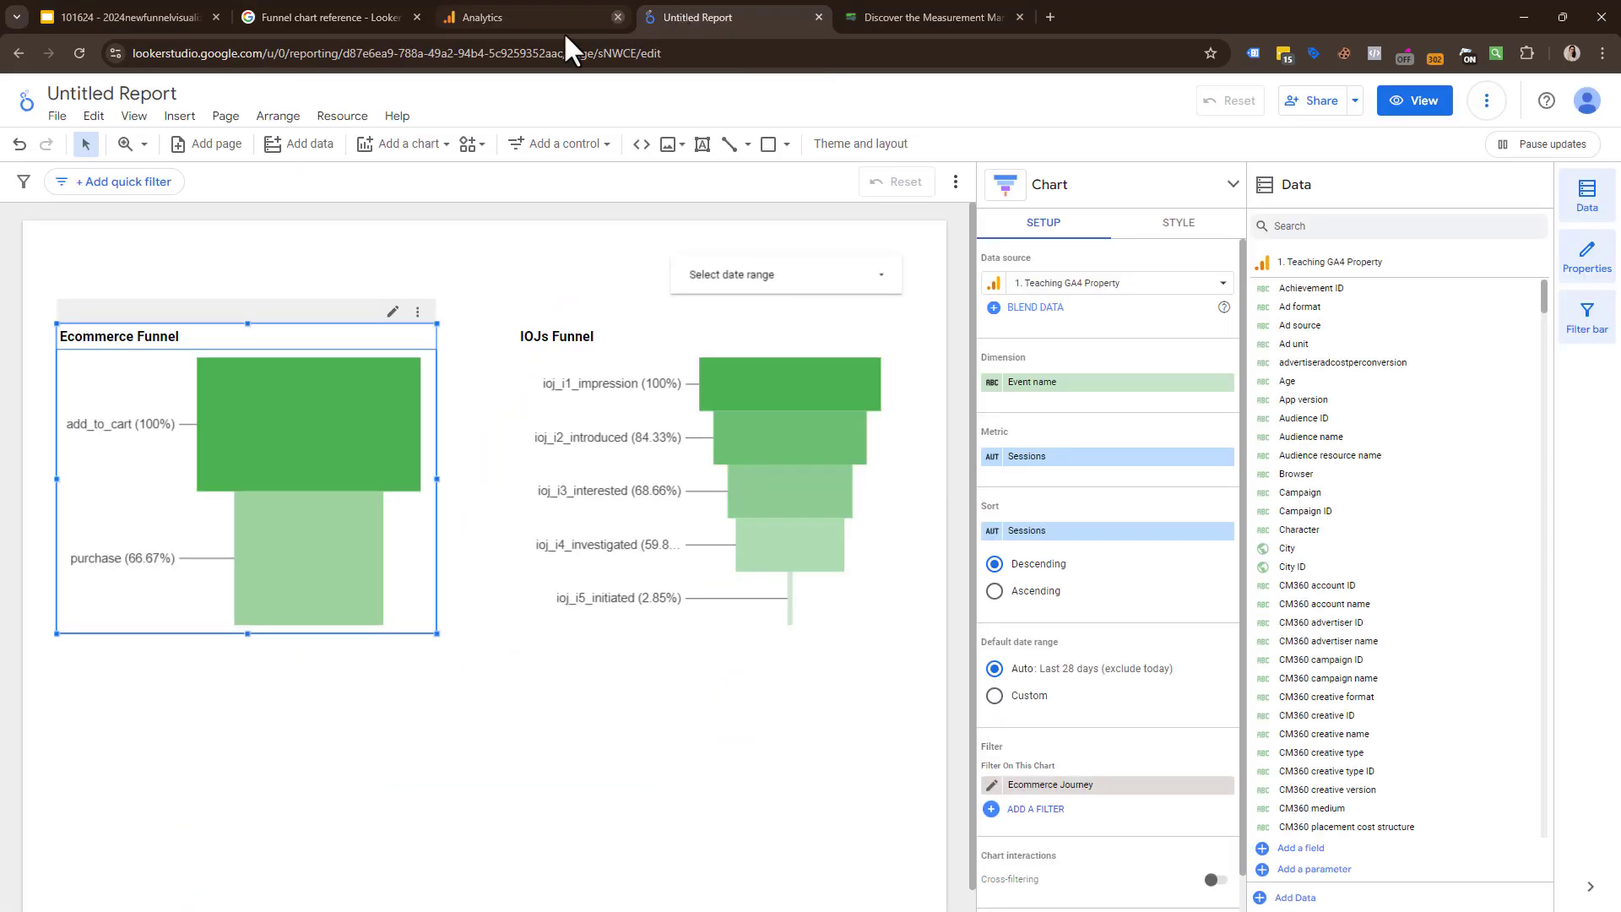
click(475, 145)
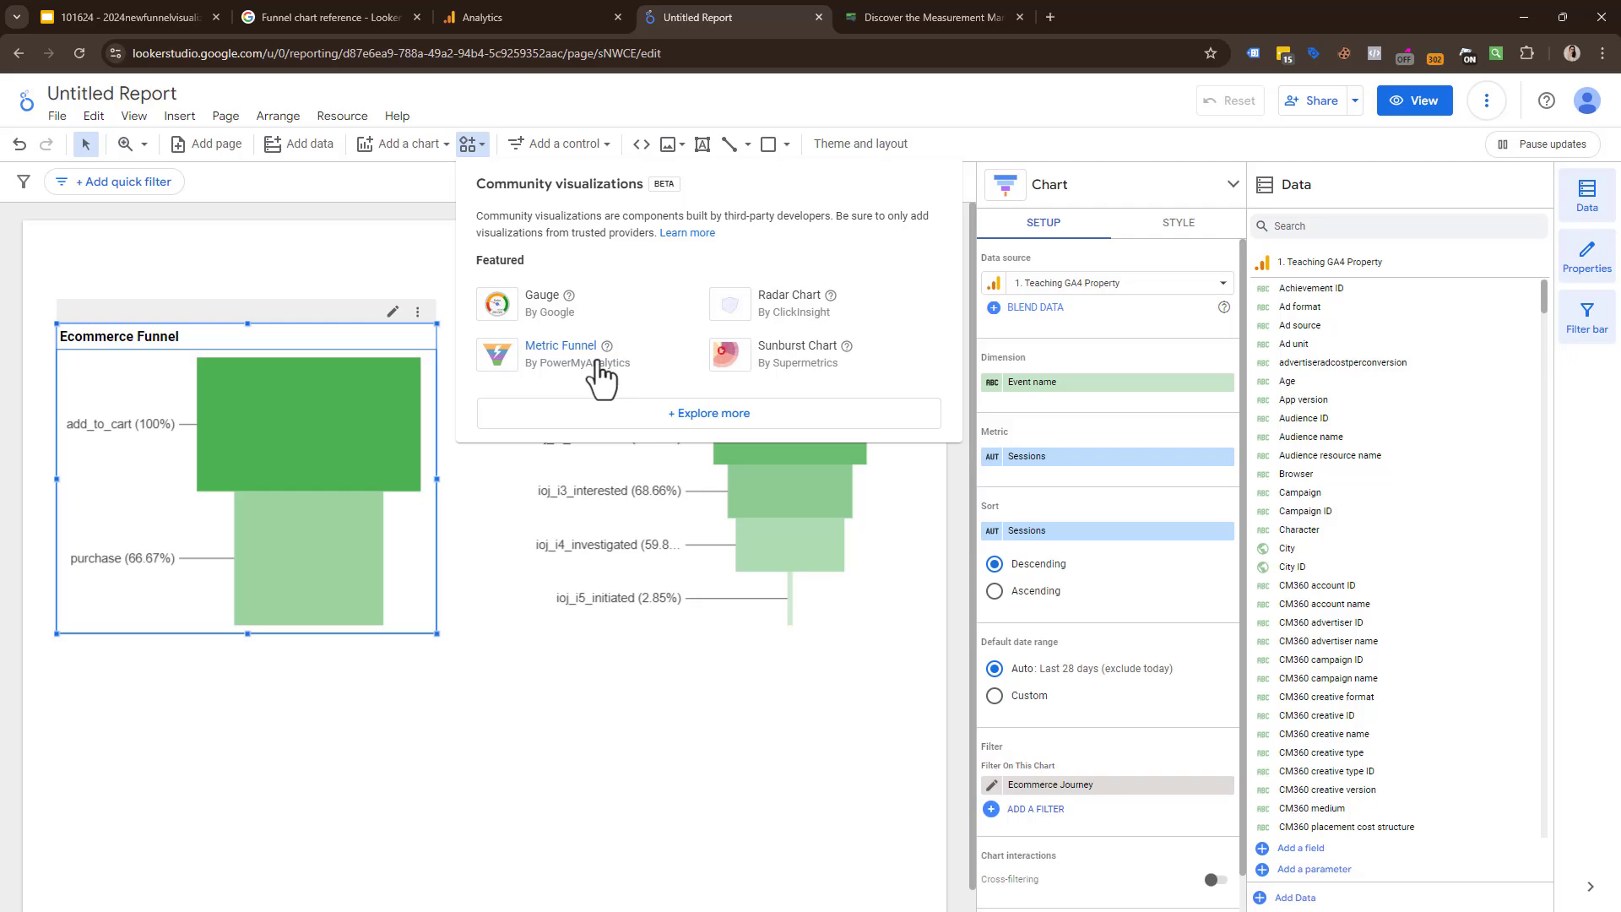
click(627, 705)
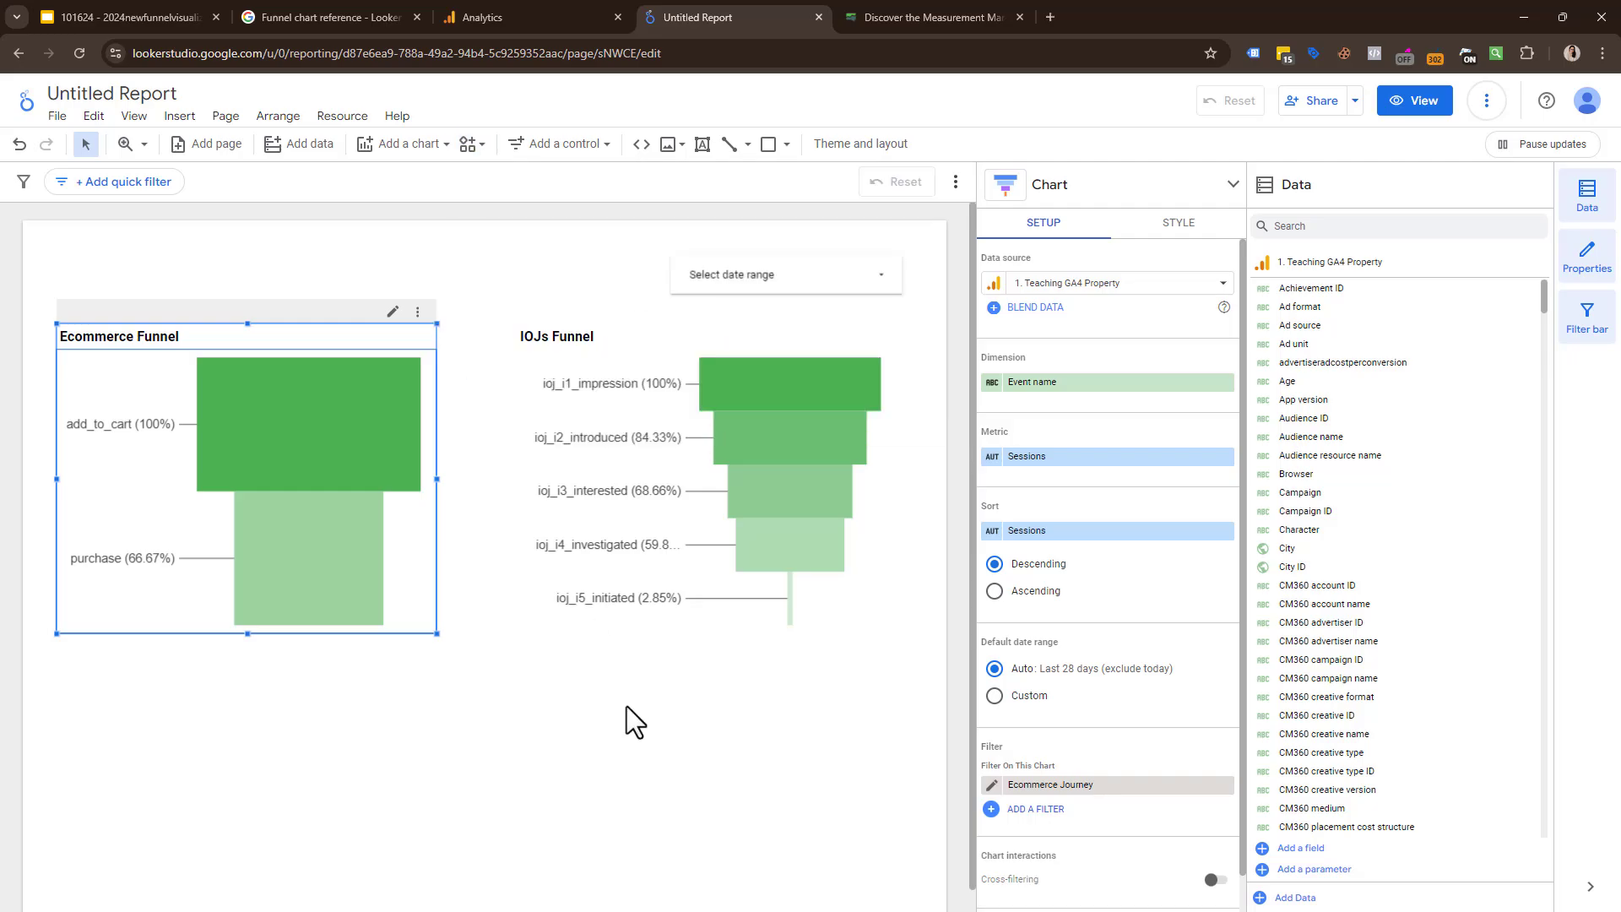
- Align the Ecommerce Funnel's top edge with the IOJs Funnel
click(407, 145)
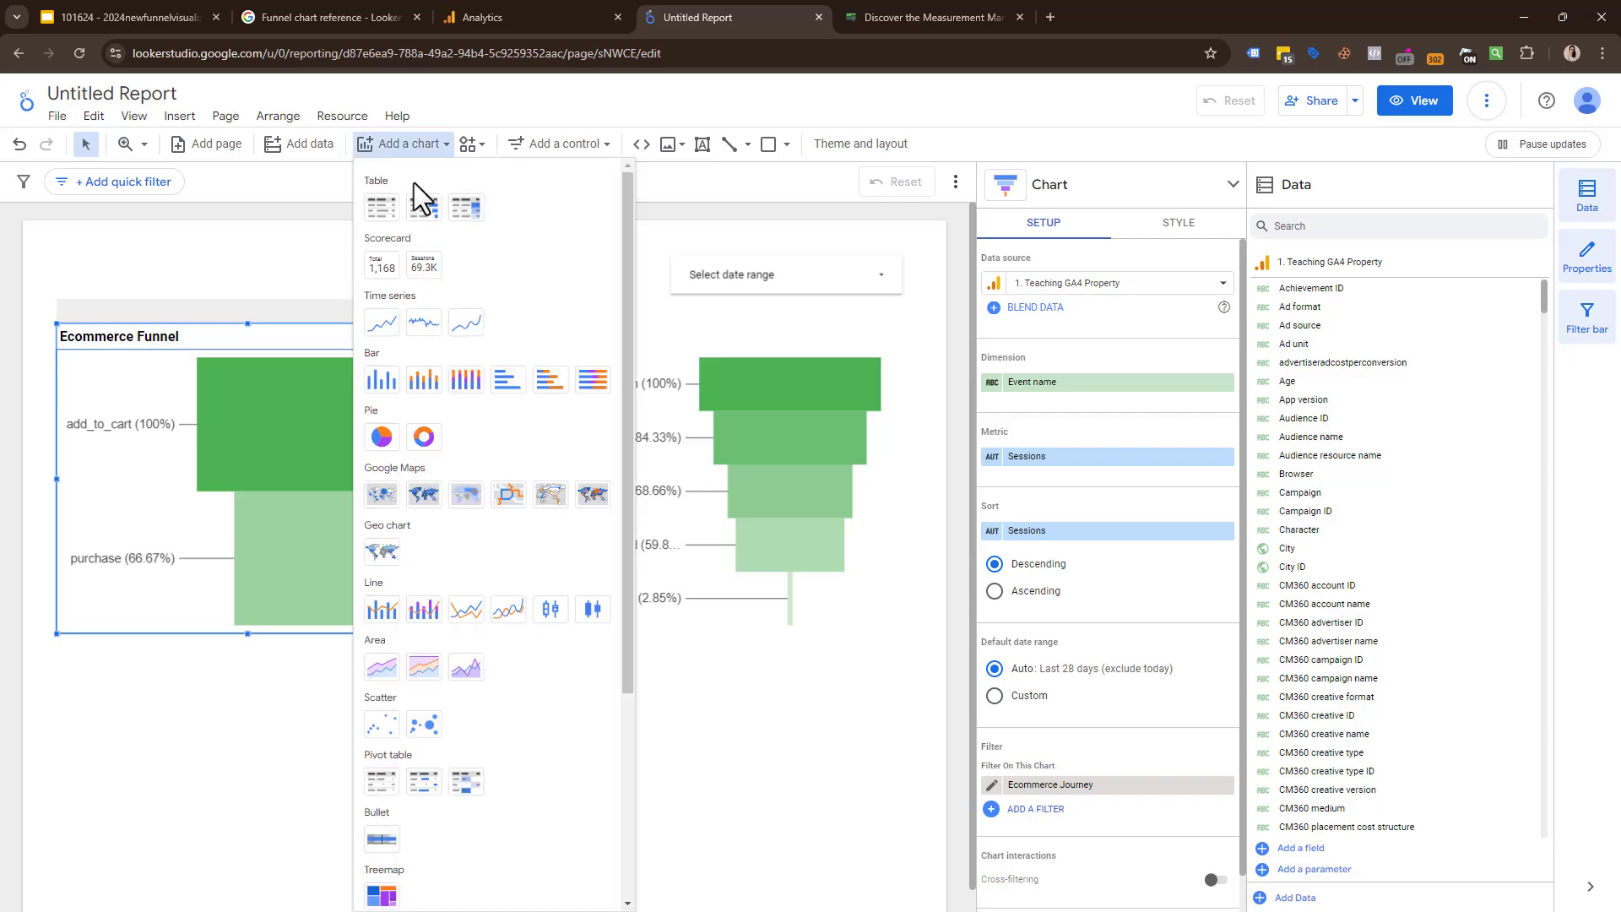
scroll(444, 336, down, 4)
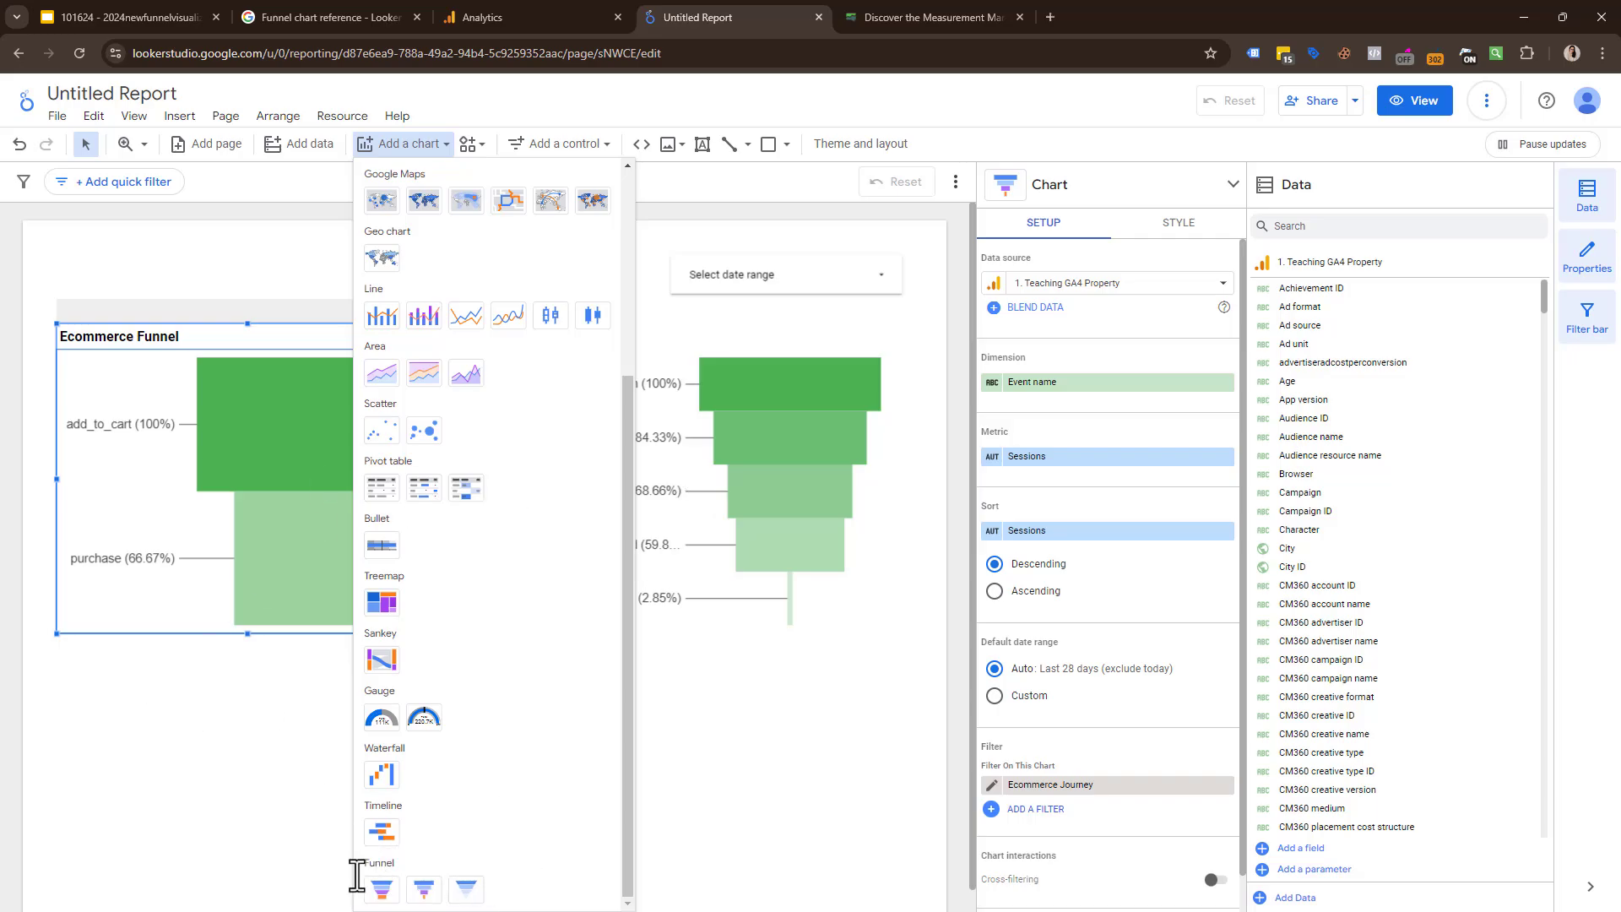
click(240, 798)
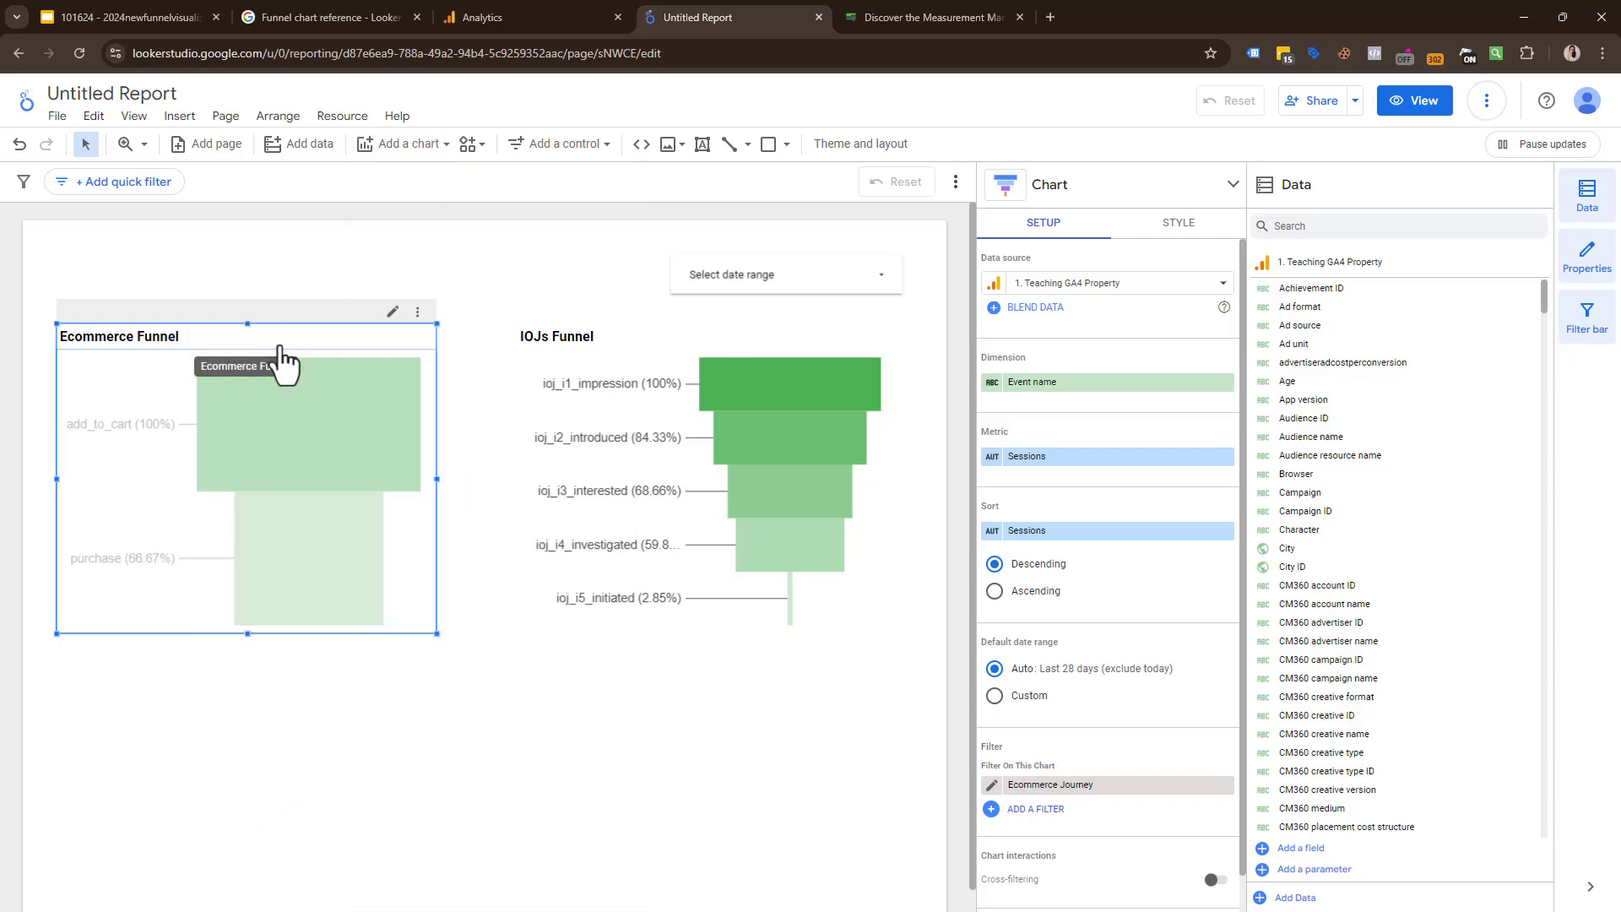
drag(285, 366, 284, 334)
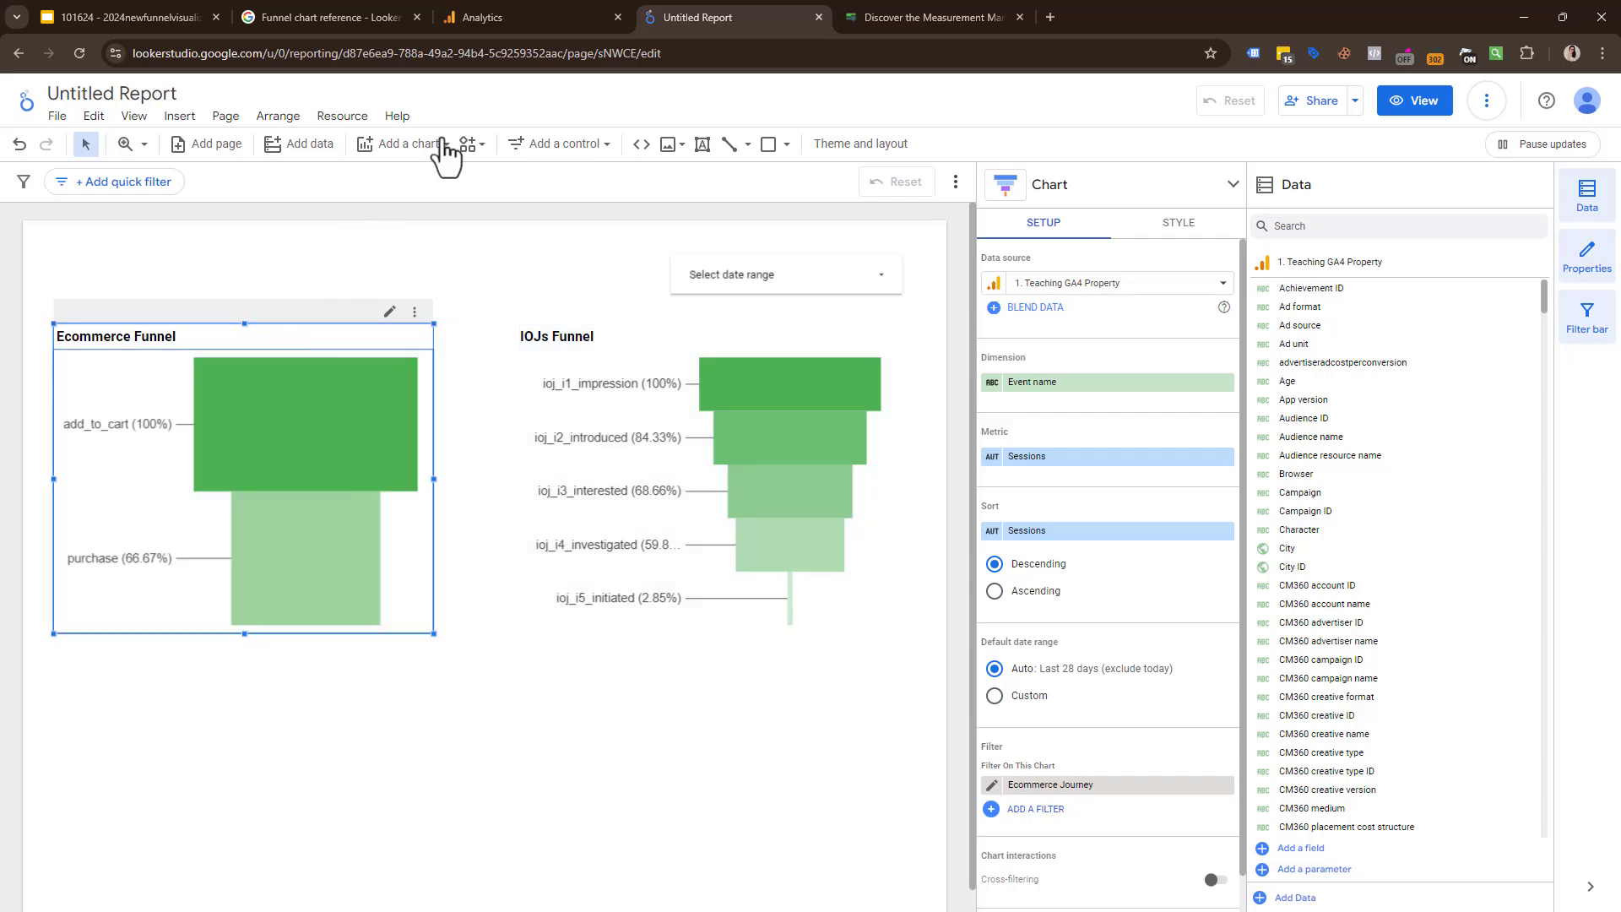
- Place a funnel chart below the IOJs Funnel, then delete it after it shows System Error
click(445, 144)
scroll(493, 823, down, 3)
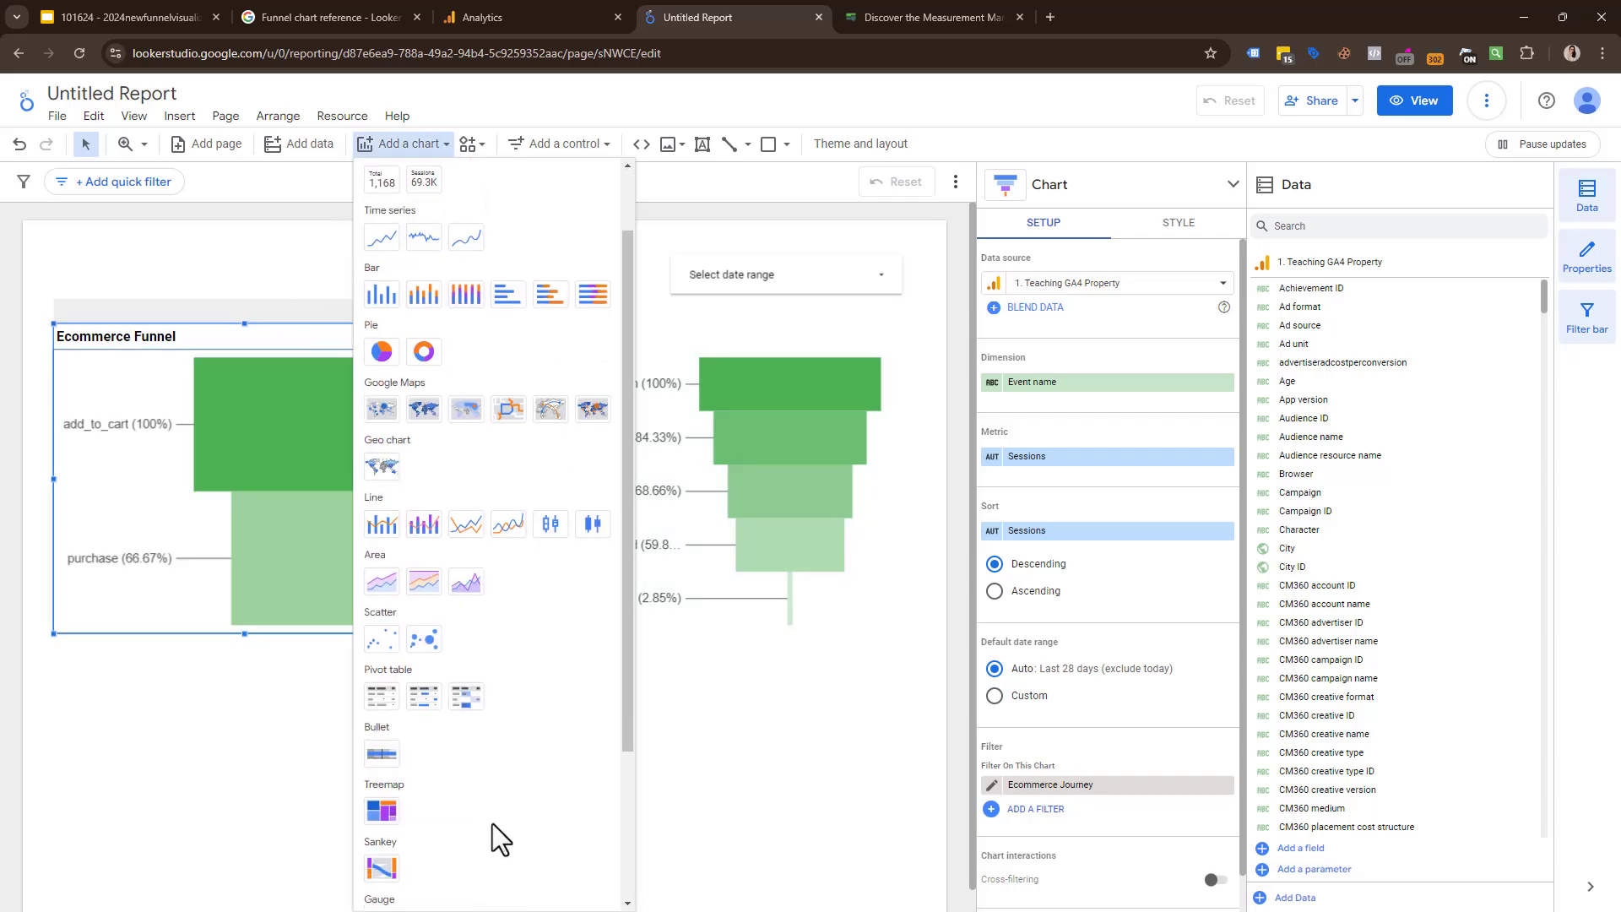
click(393, 895)
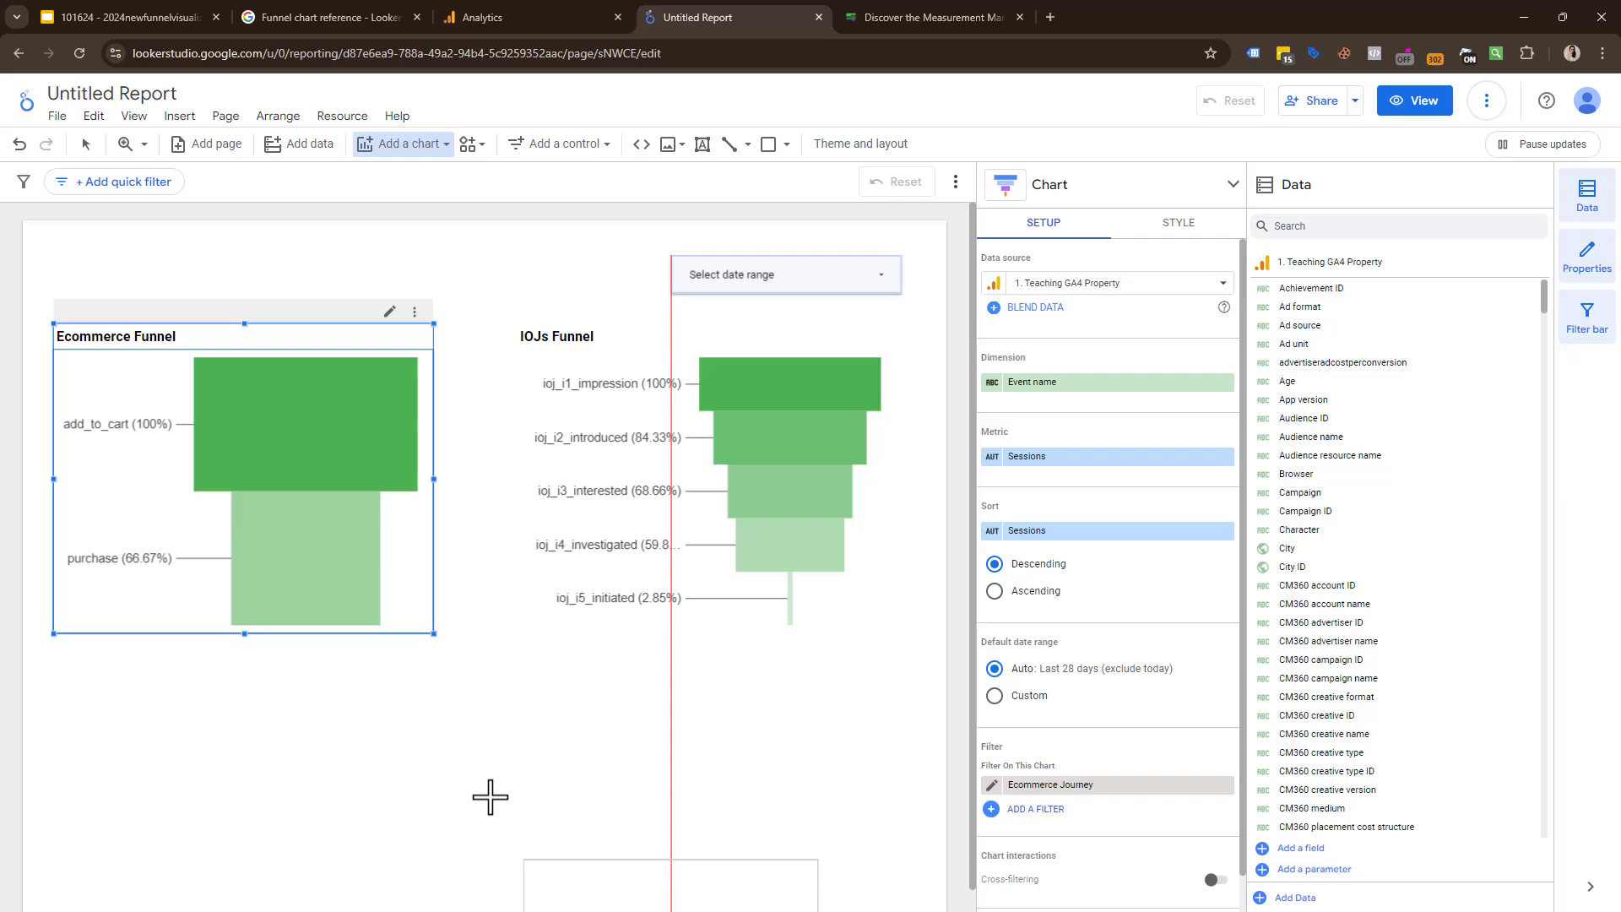
key(Escape)
click(505, 665)
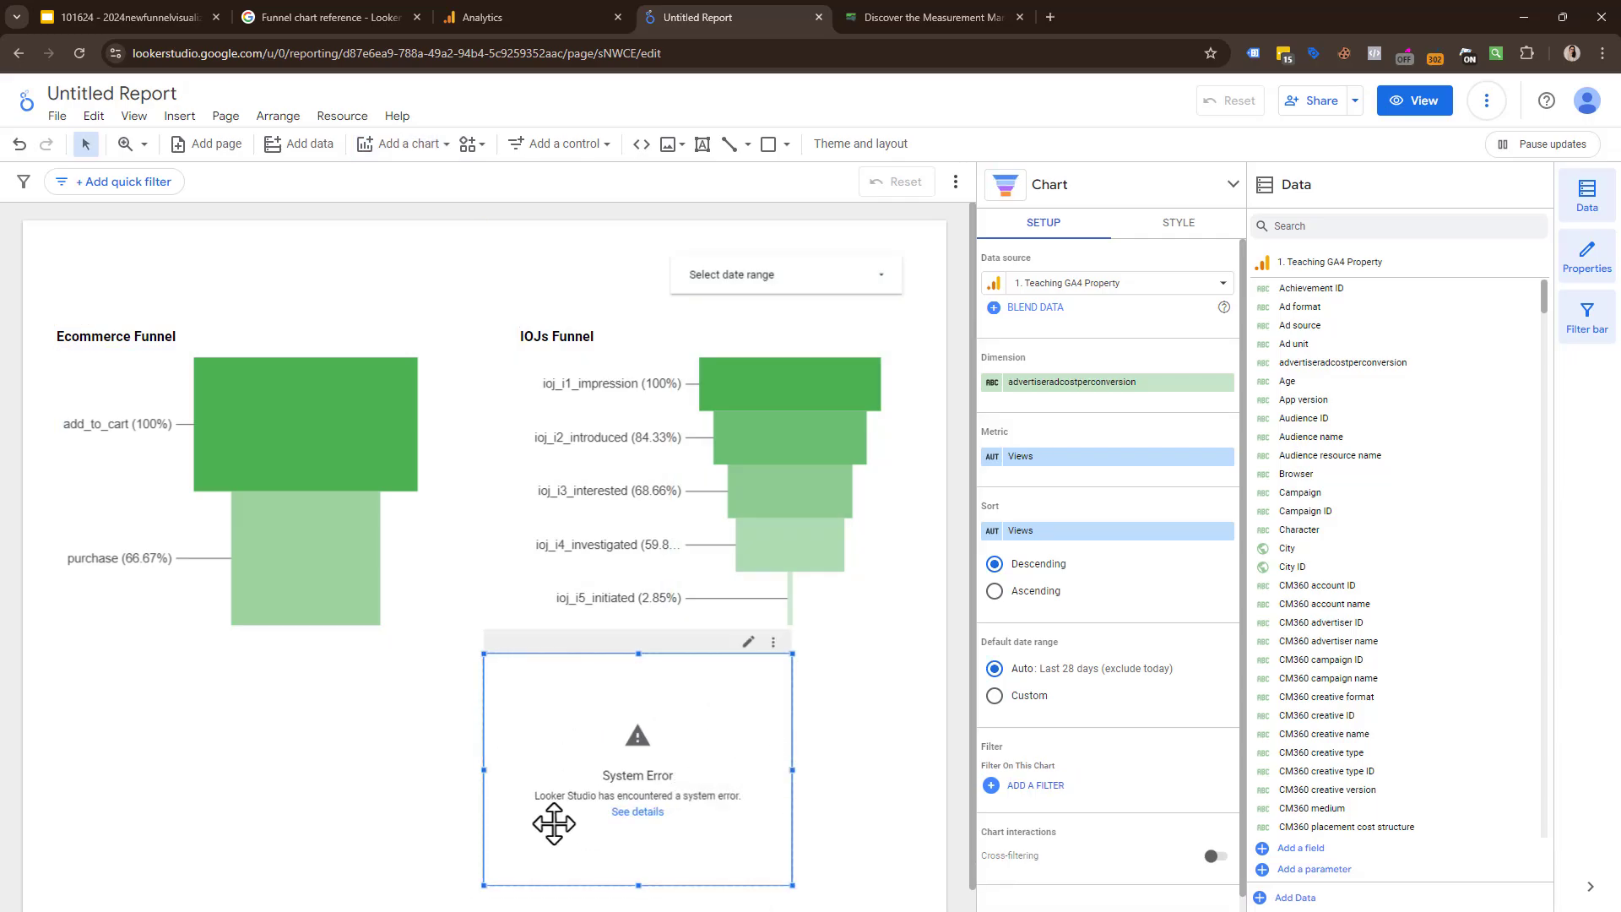
key(Delete)
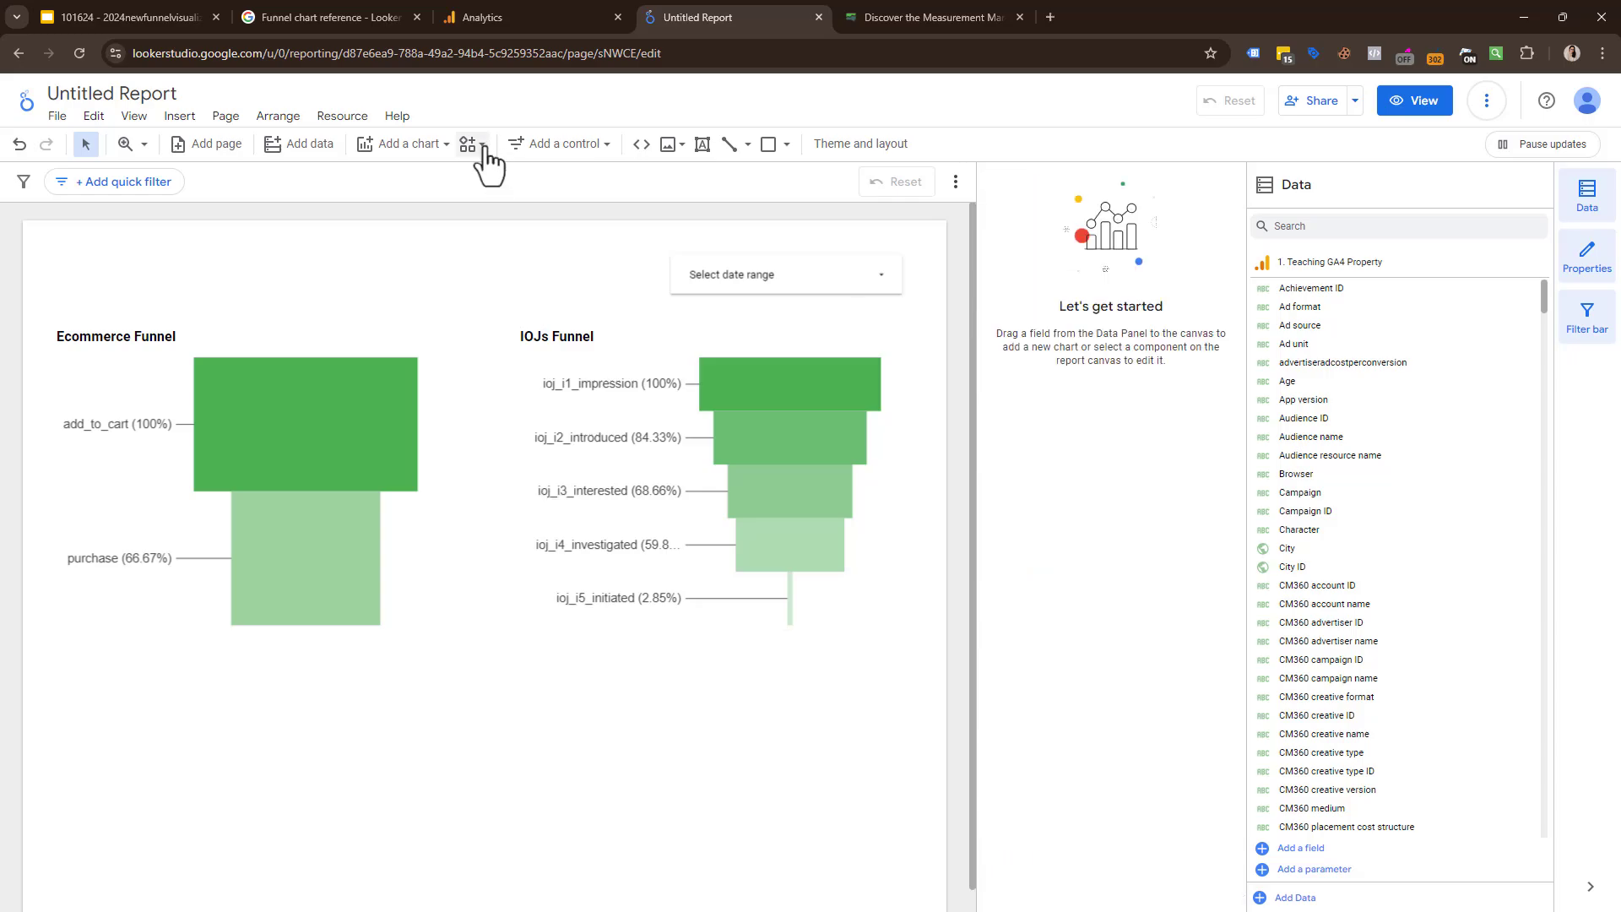
- Place a fresh funnel chart beneath the IOJs Funnel
click(417, 151)
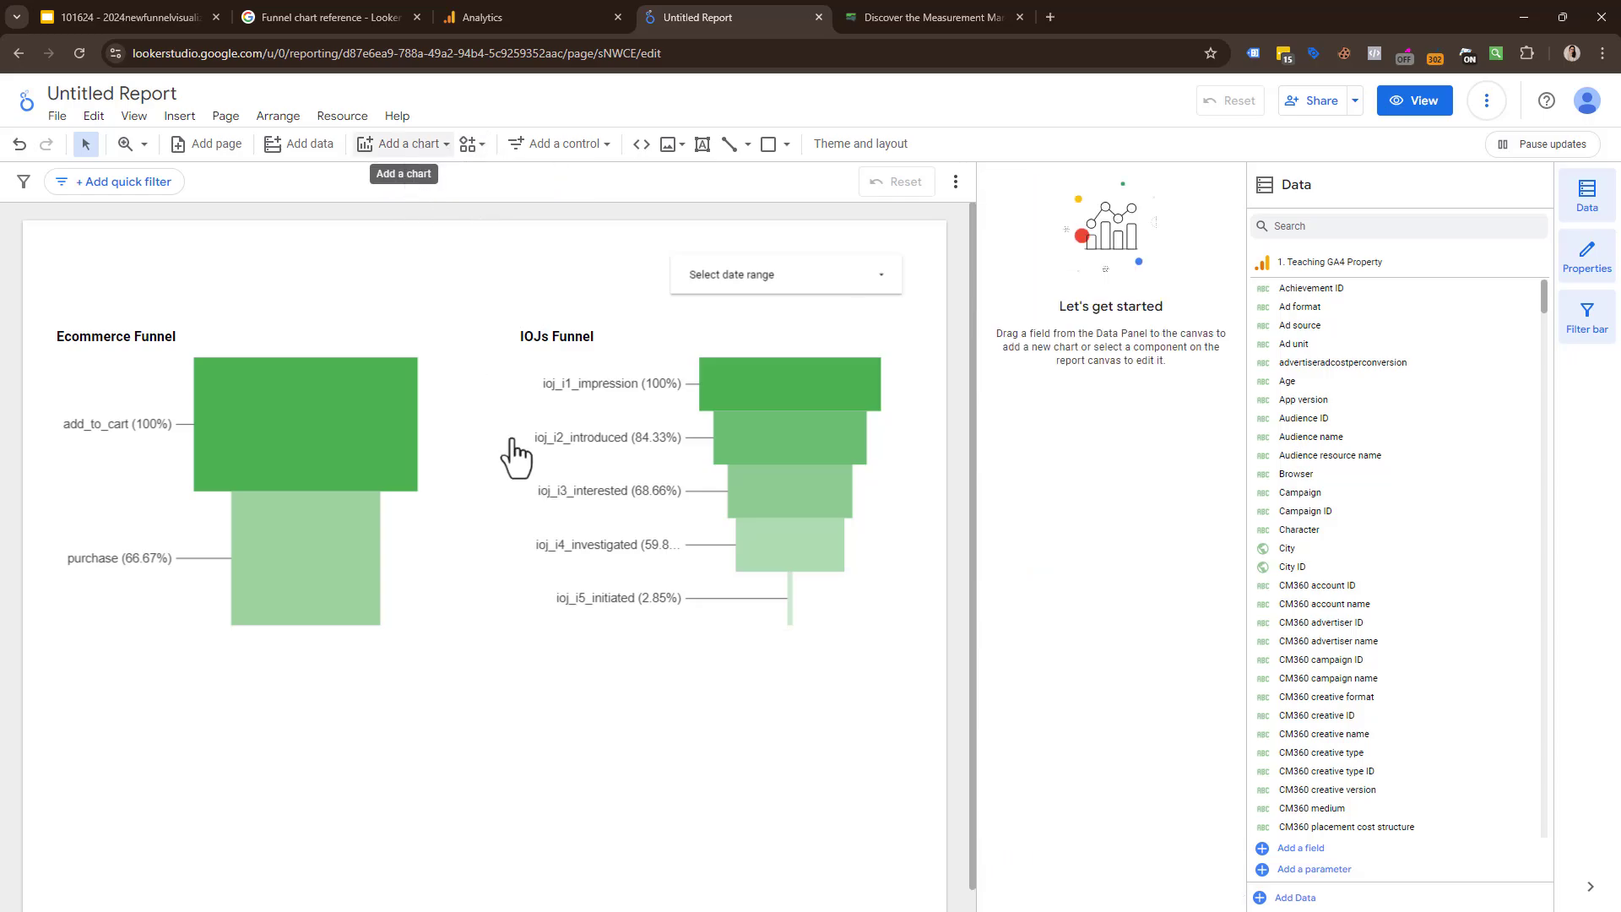
scroll(431, 878, down, 5)
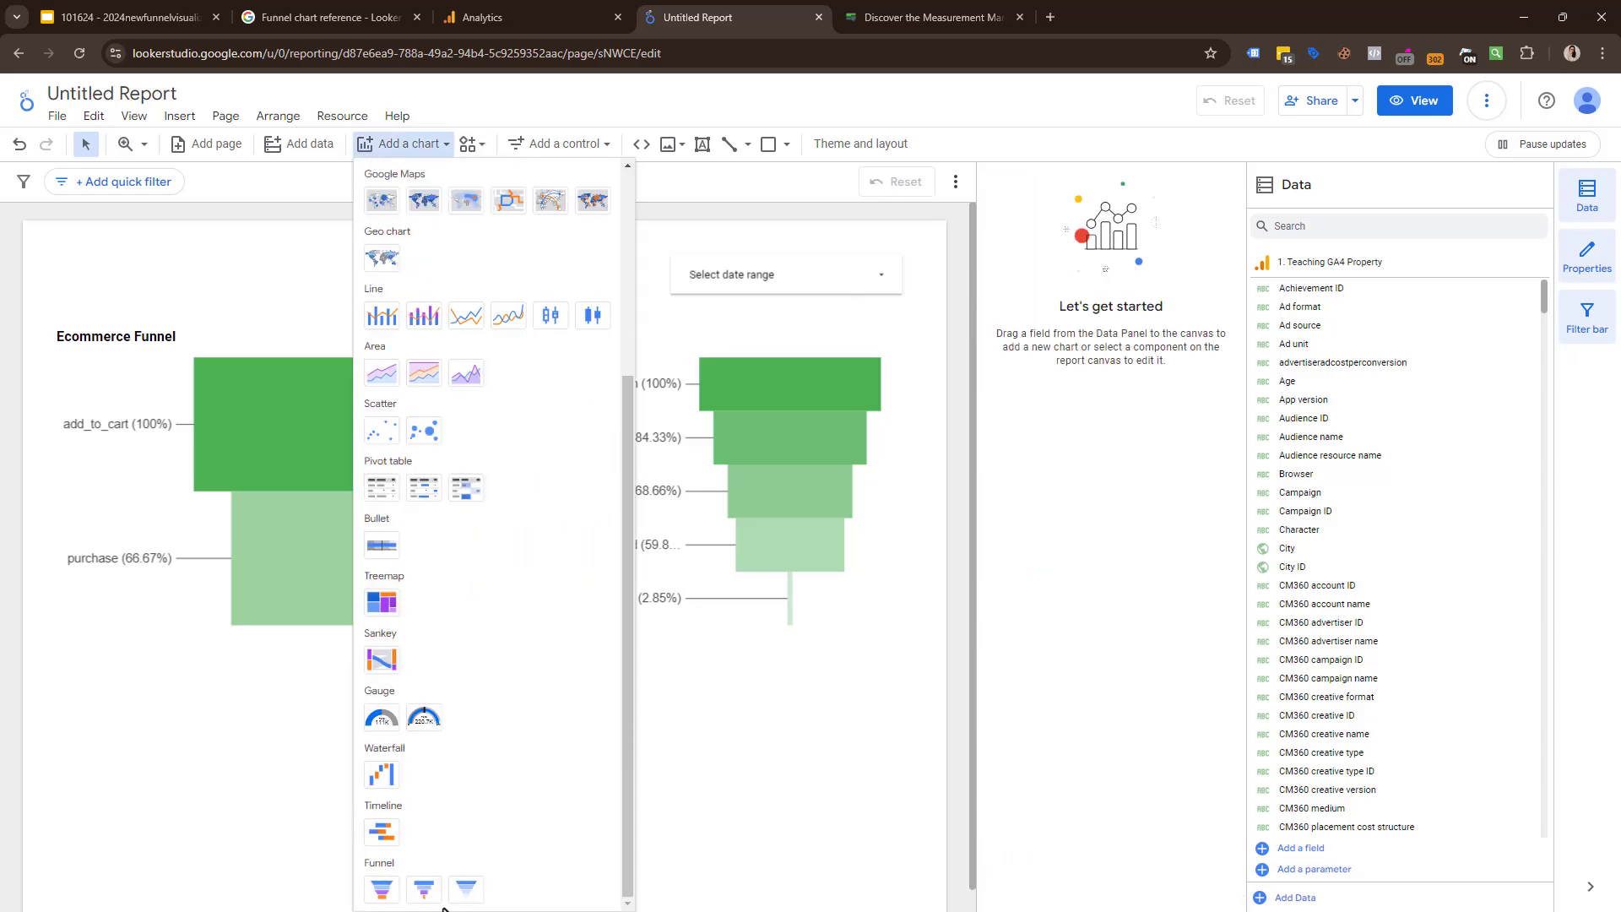
click(381, 888)
key(Escape)
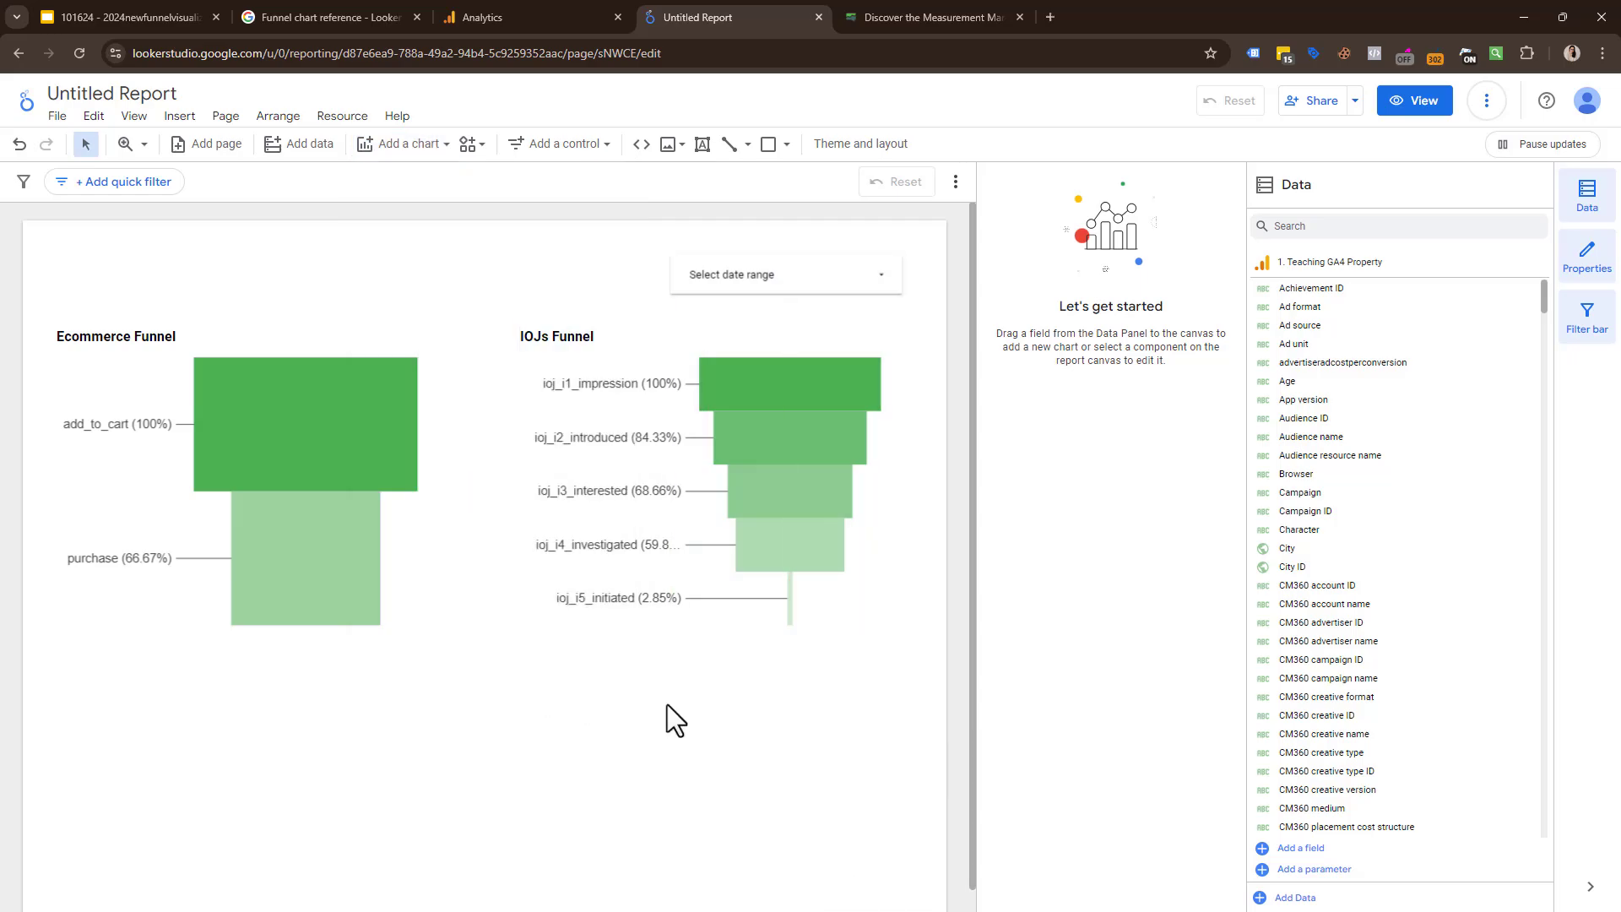
click(716, 737)
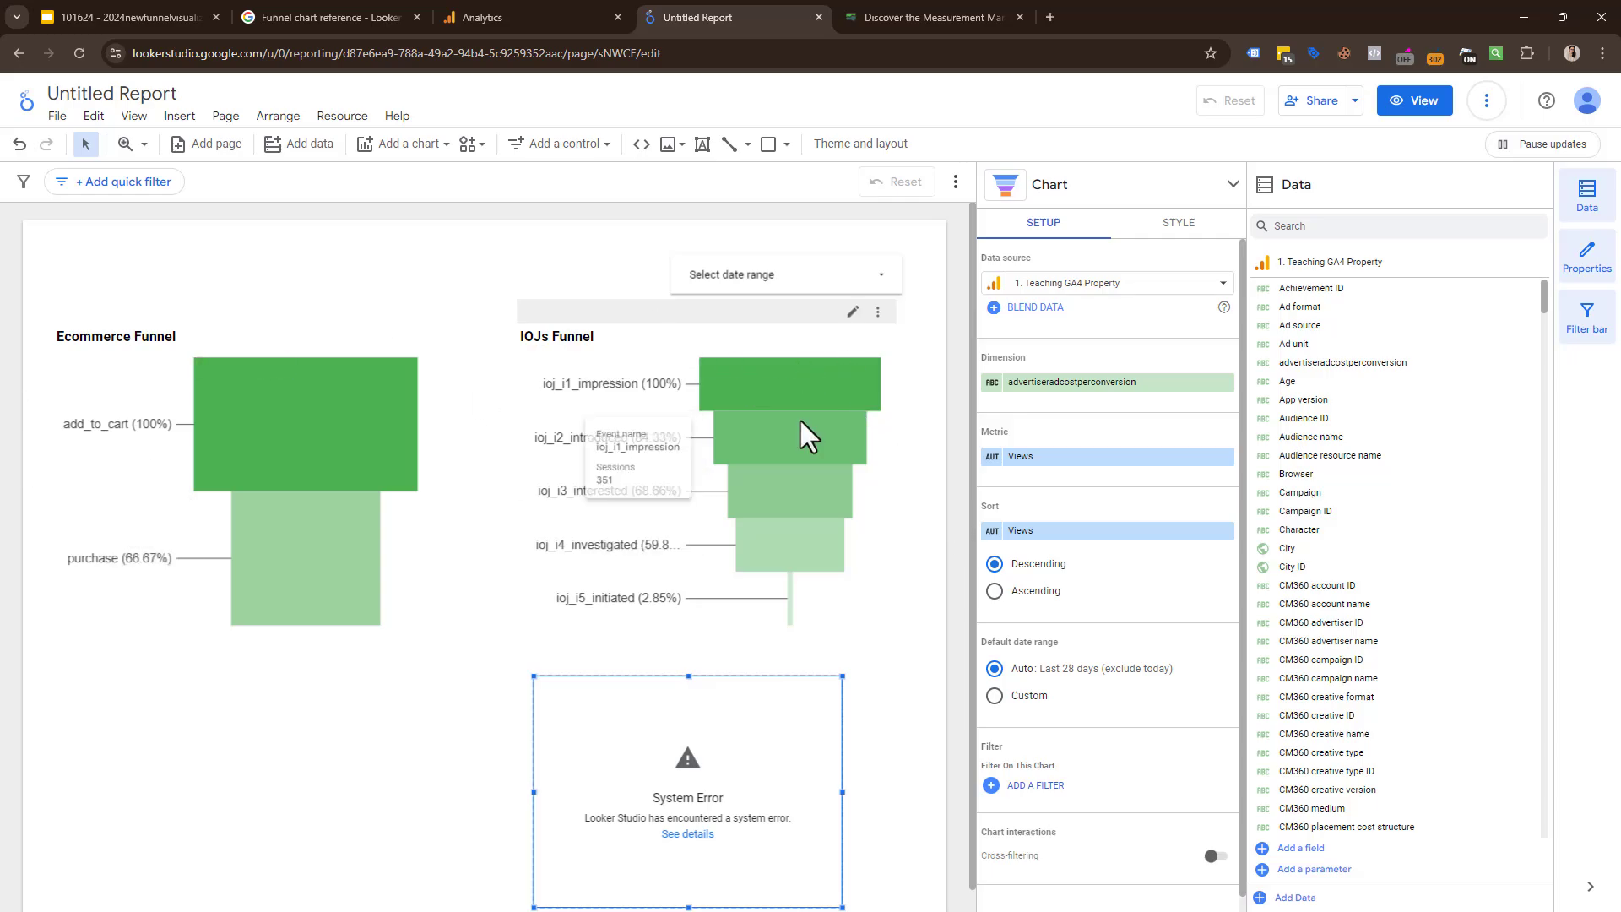
- Change the new bottom funnel's dimension to Event name, searching 'eve'
click(1047, 397)
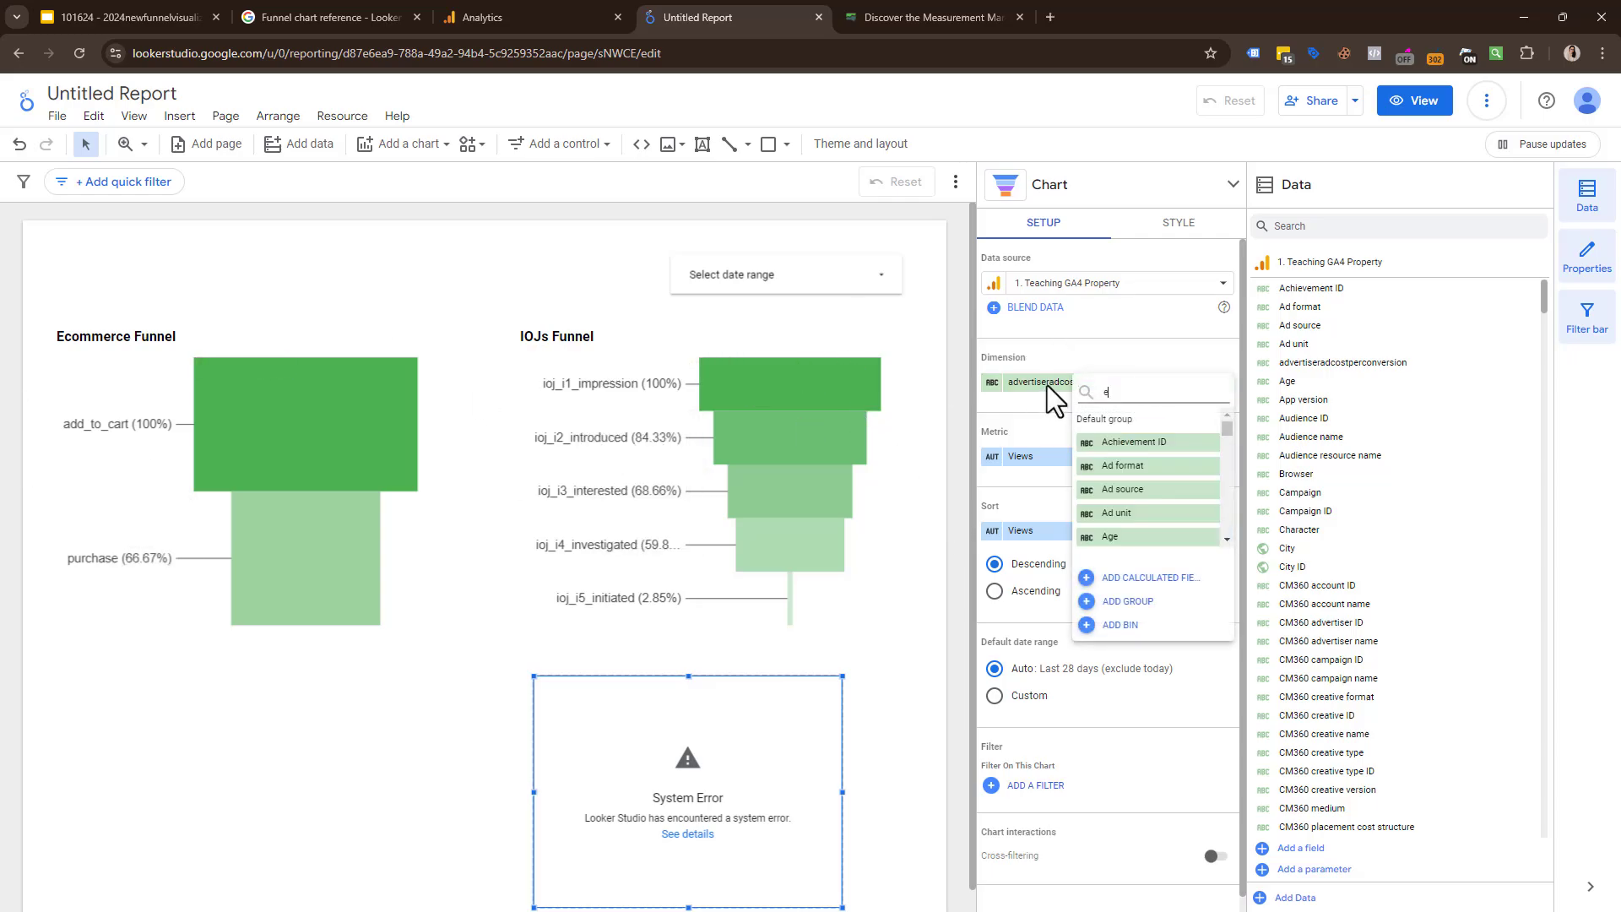
text(eve)
click(1125, 469)
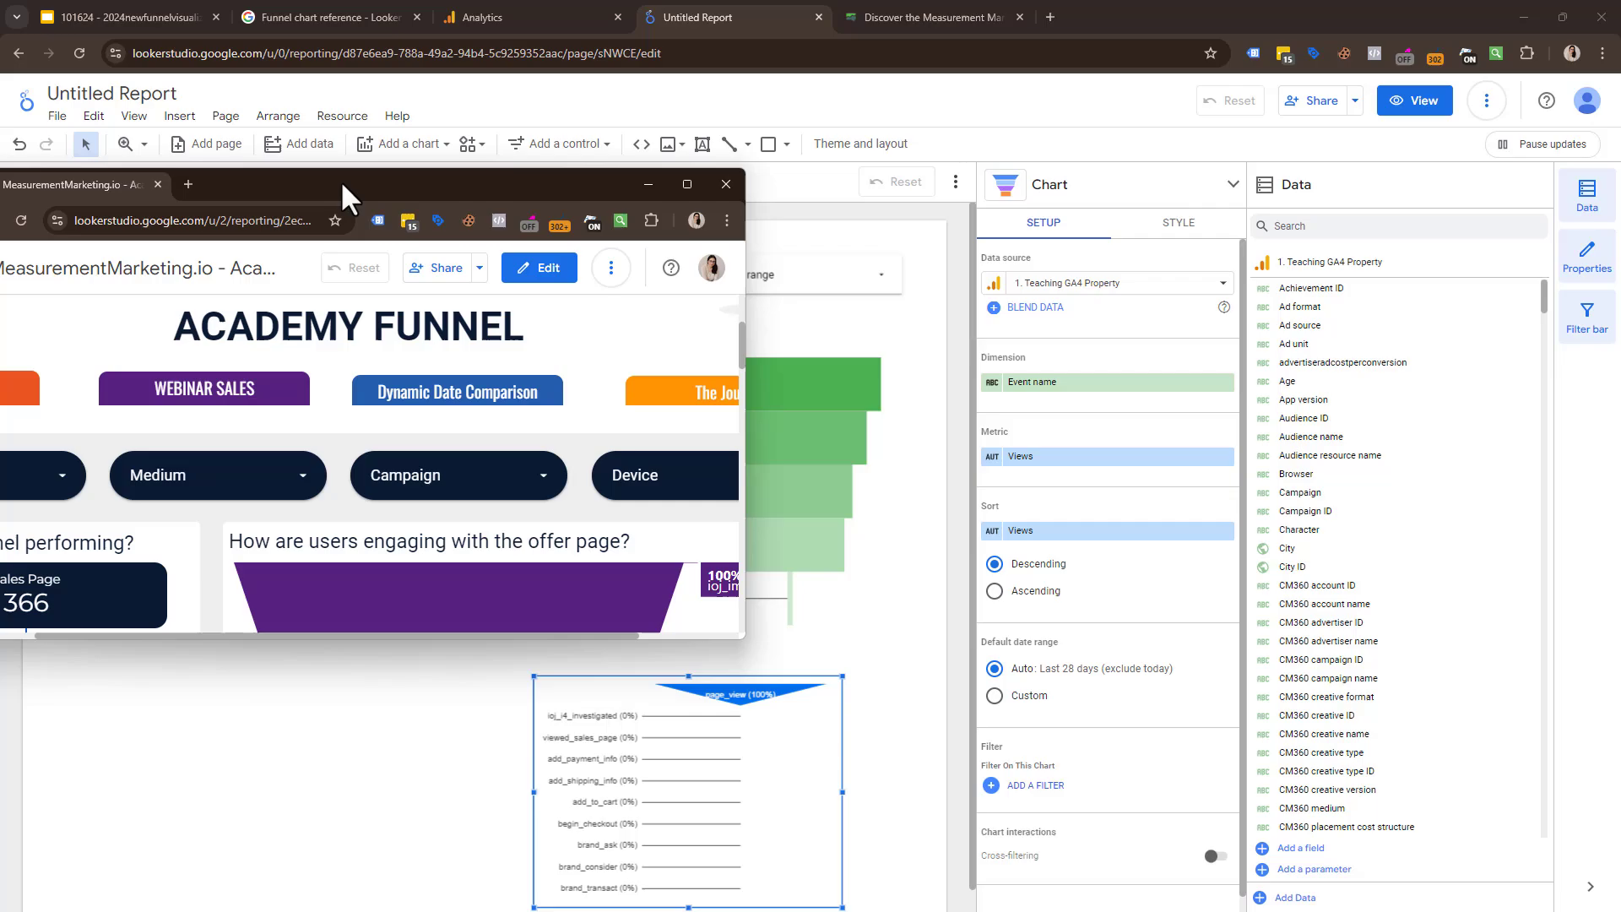
drag(341, 180, 348, 180)
double_click(348, 179)
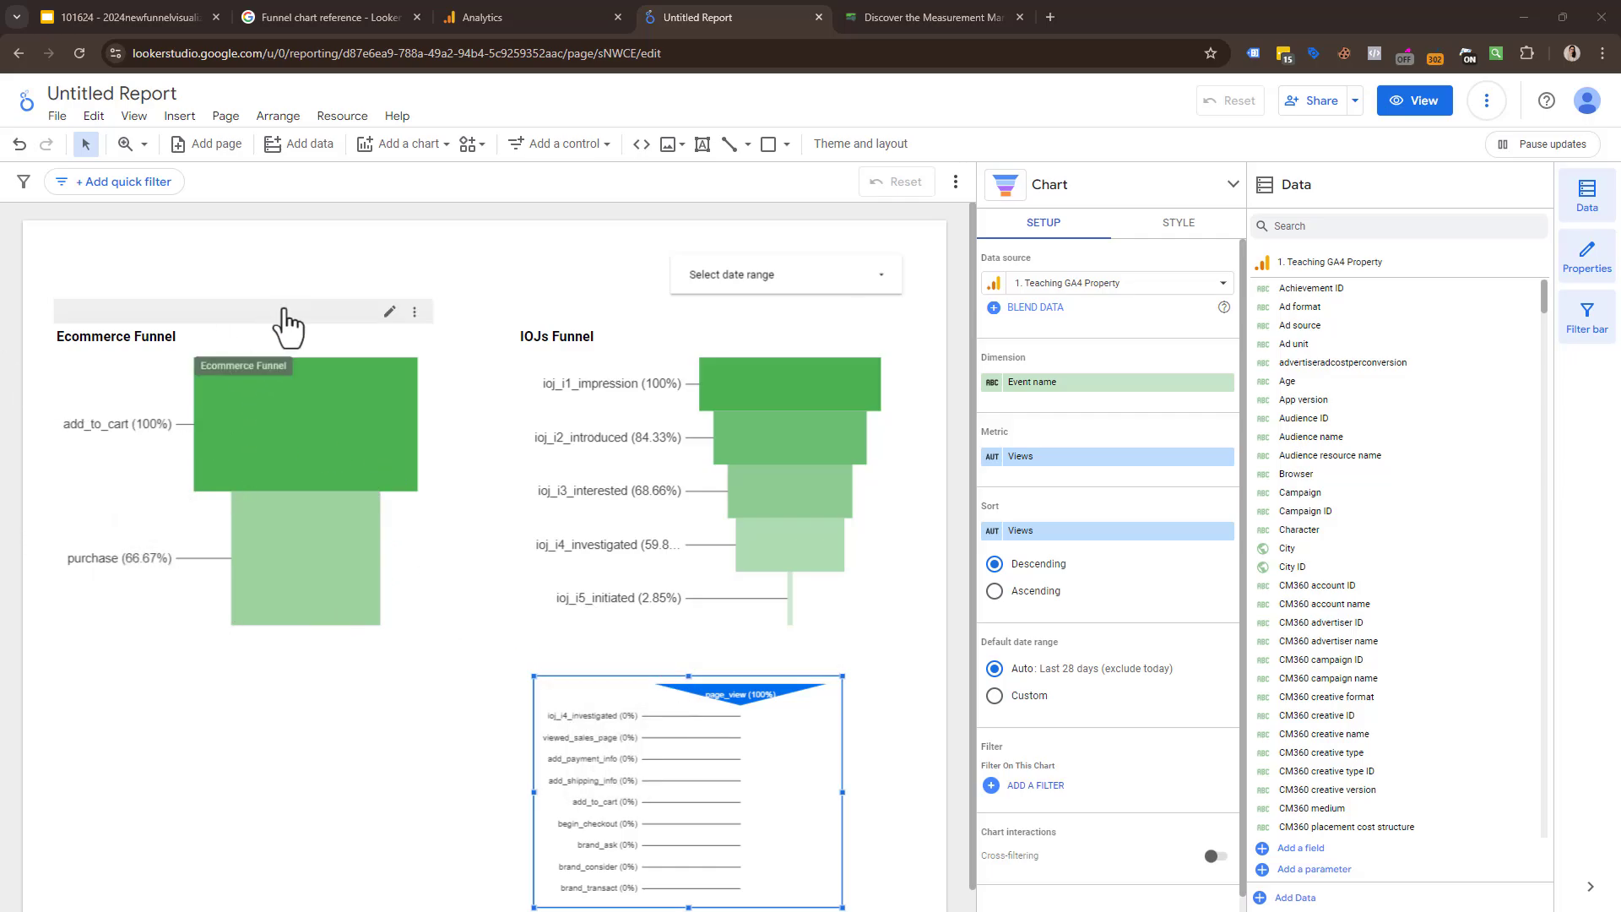
- Switch the Ecommerce Funnel's metric from Sessions to Total users
click(191, 422)
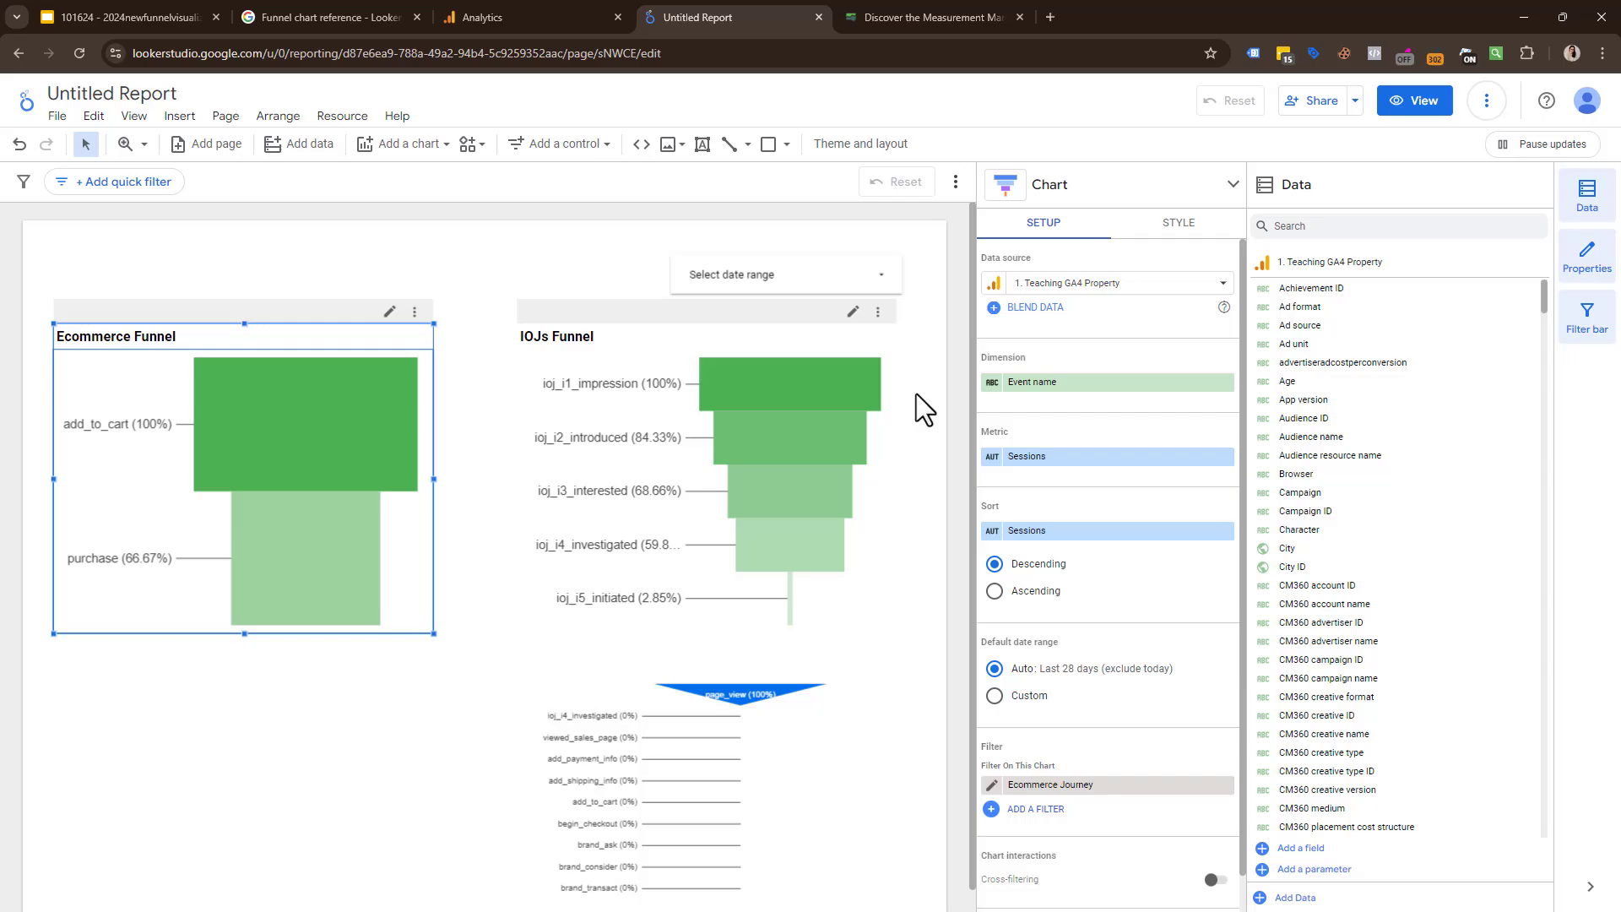
click(1100, 460)
text(total)
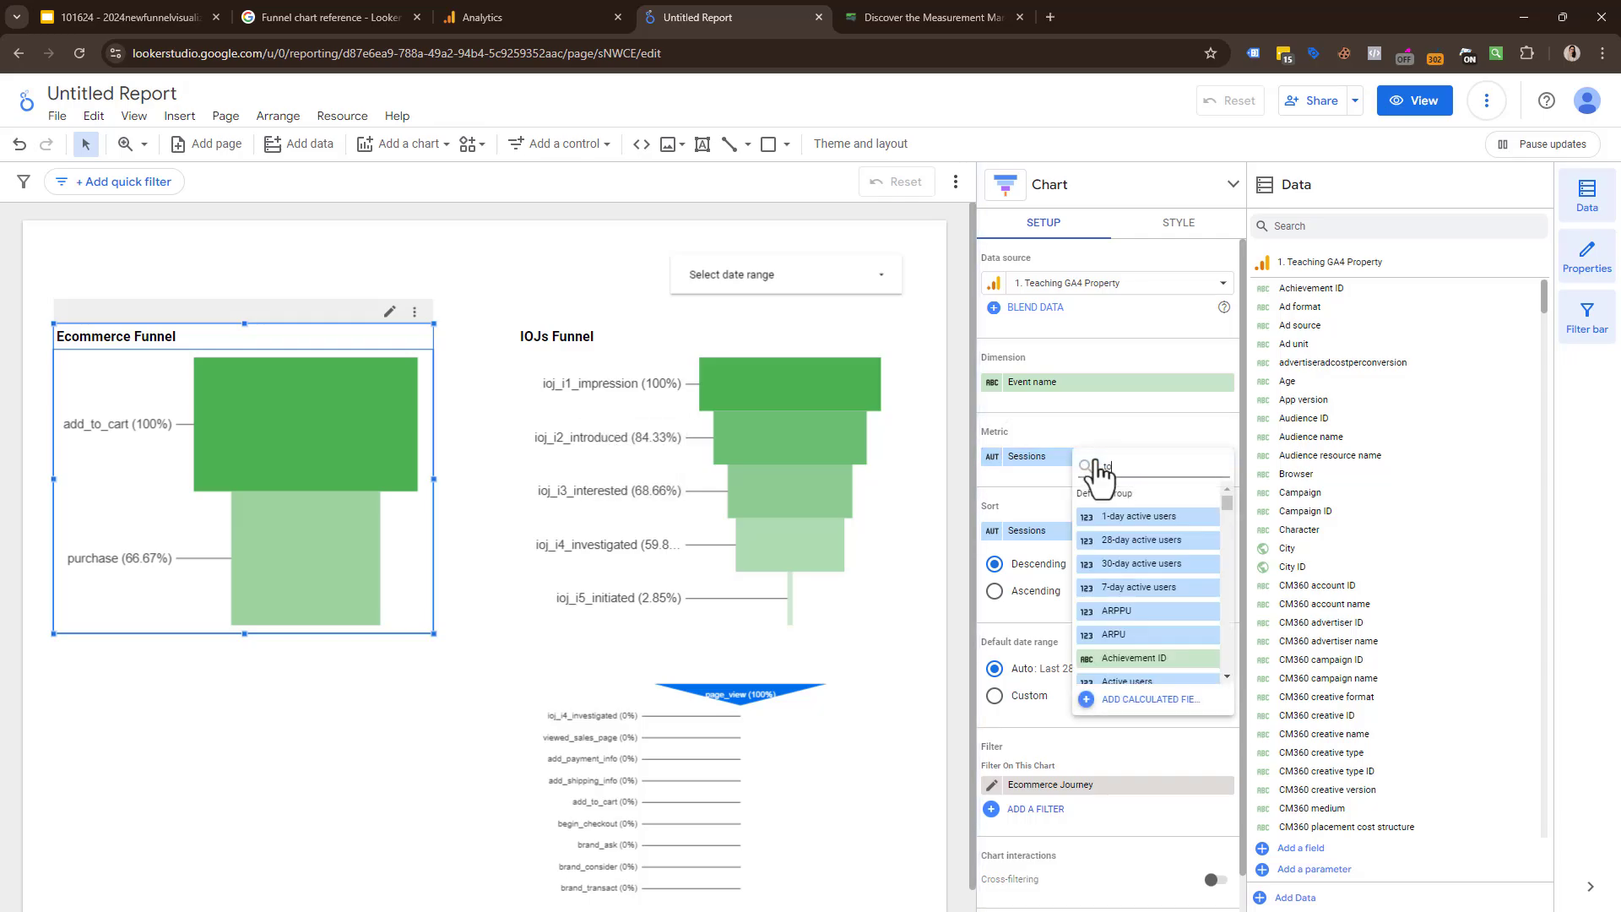
click(1133, 587)
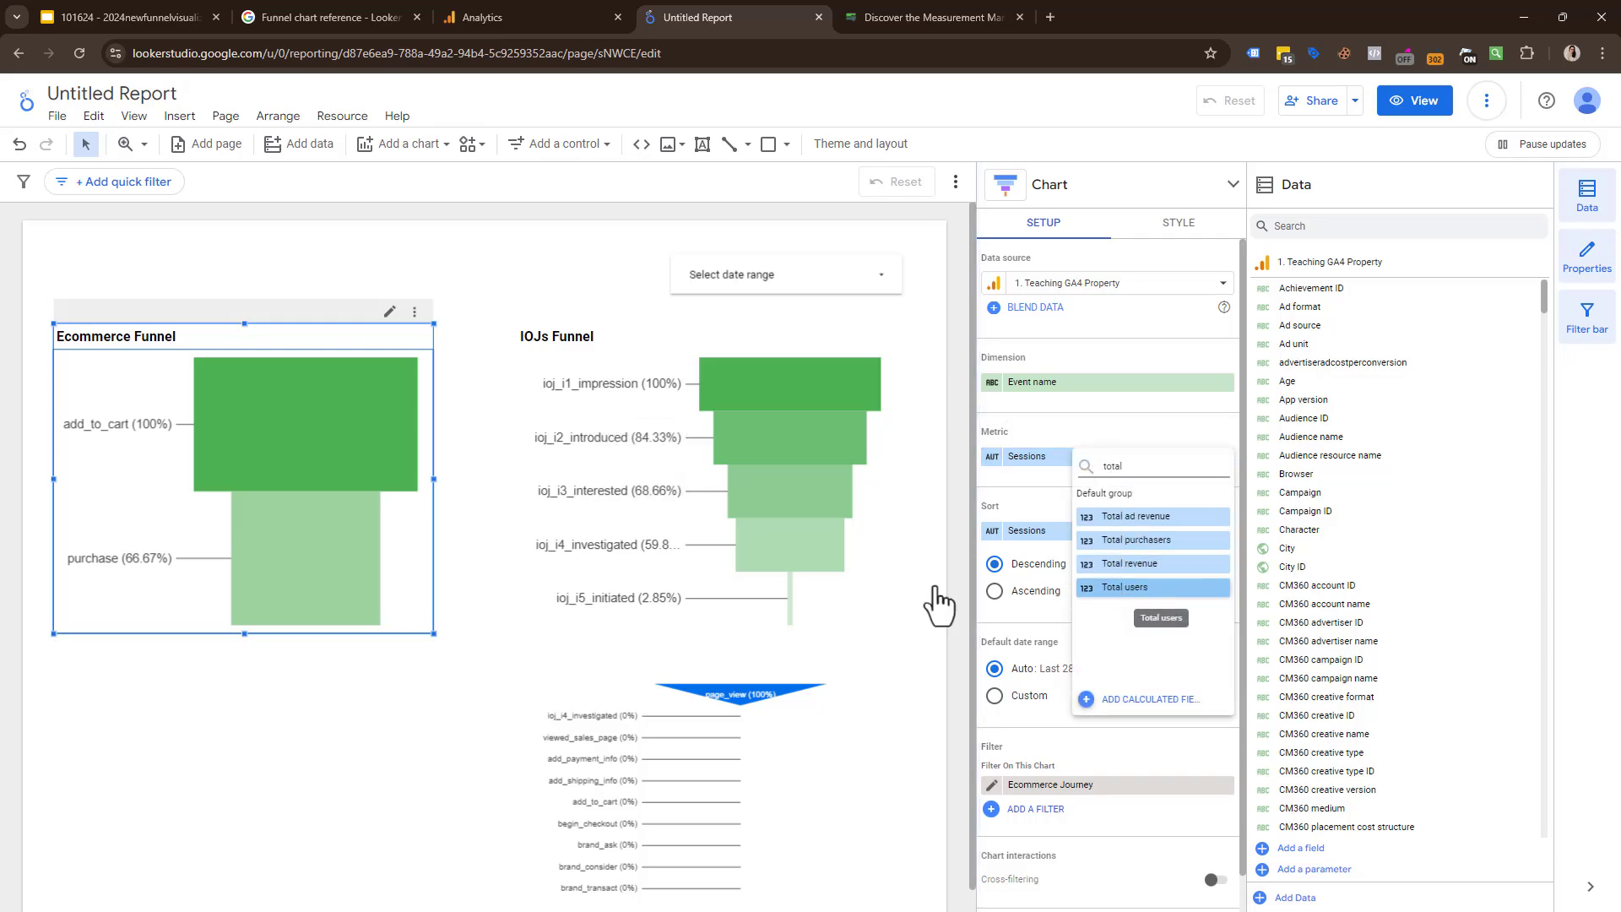
mouse_move(409, 409)
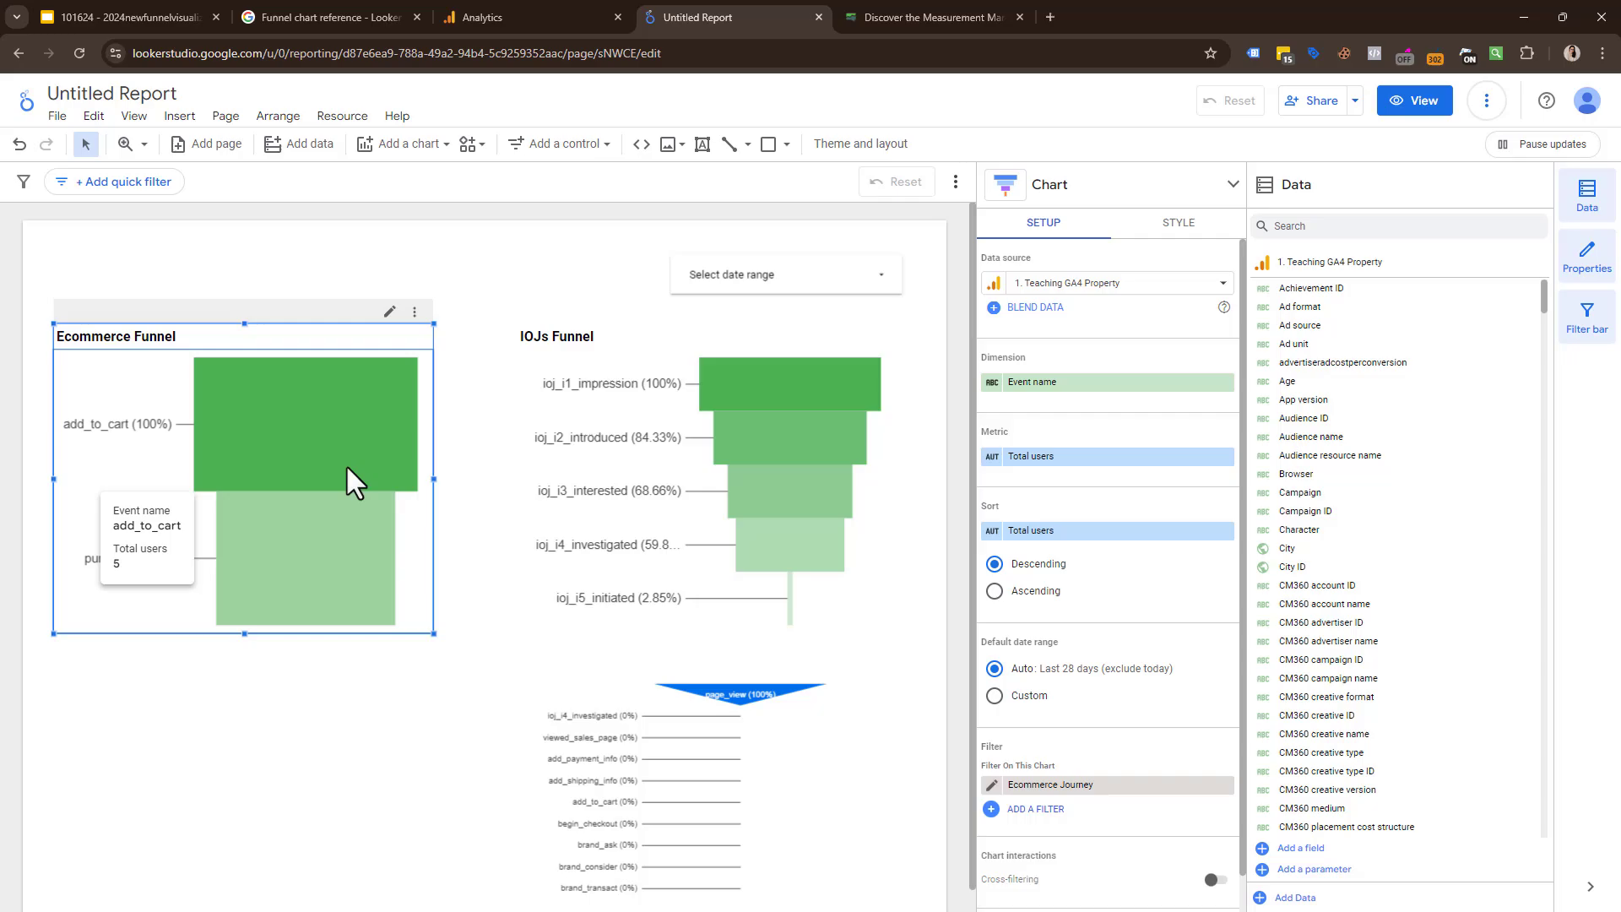
click(765, 338)
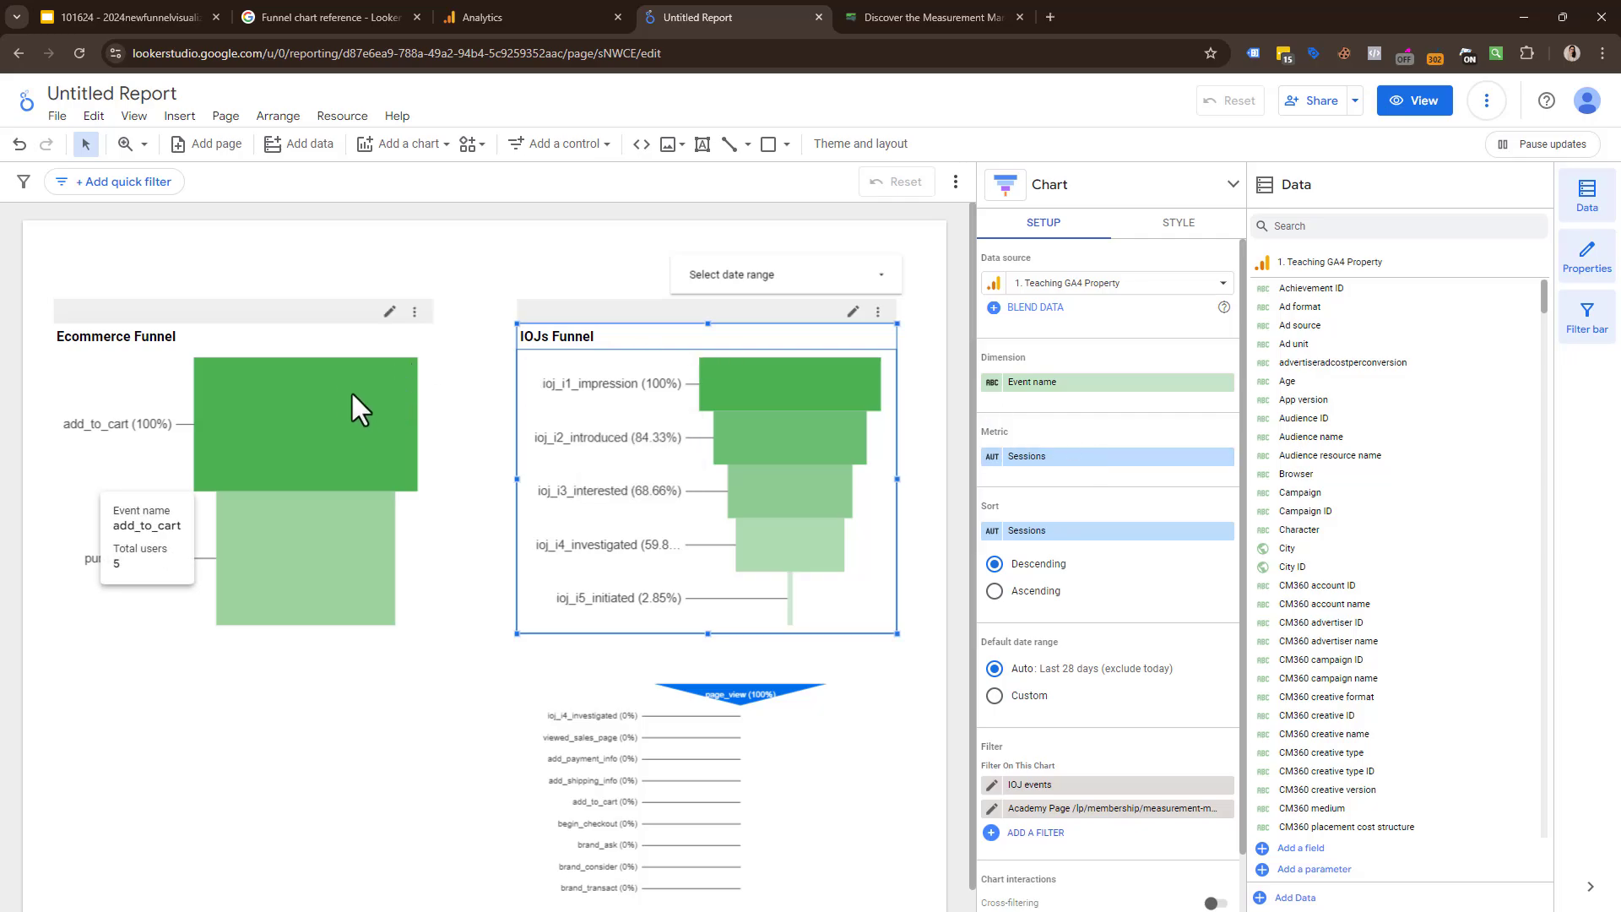
- Set the bottom event funnel's metric to Sessions, searching 'sess'
click(772, 709)
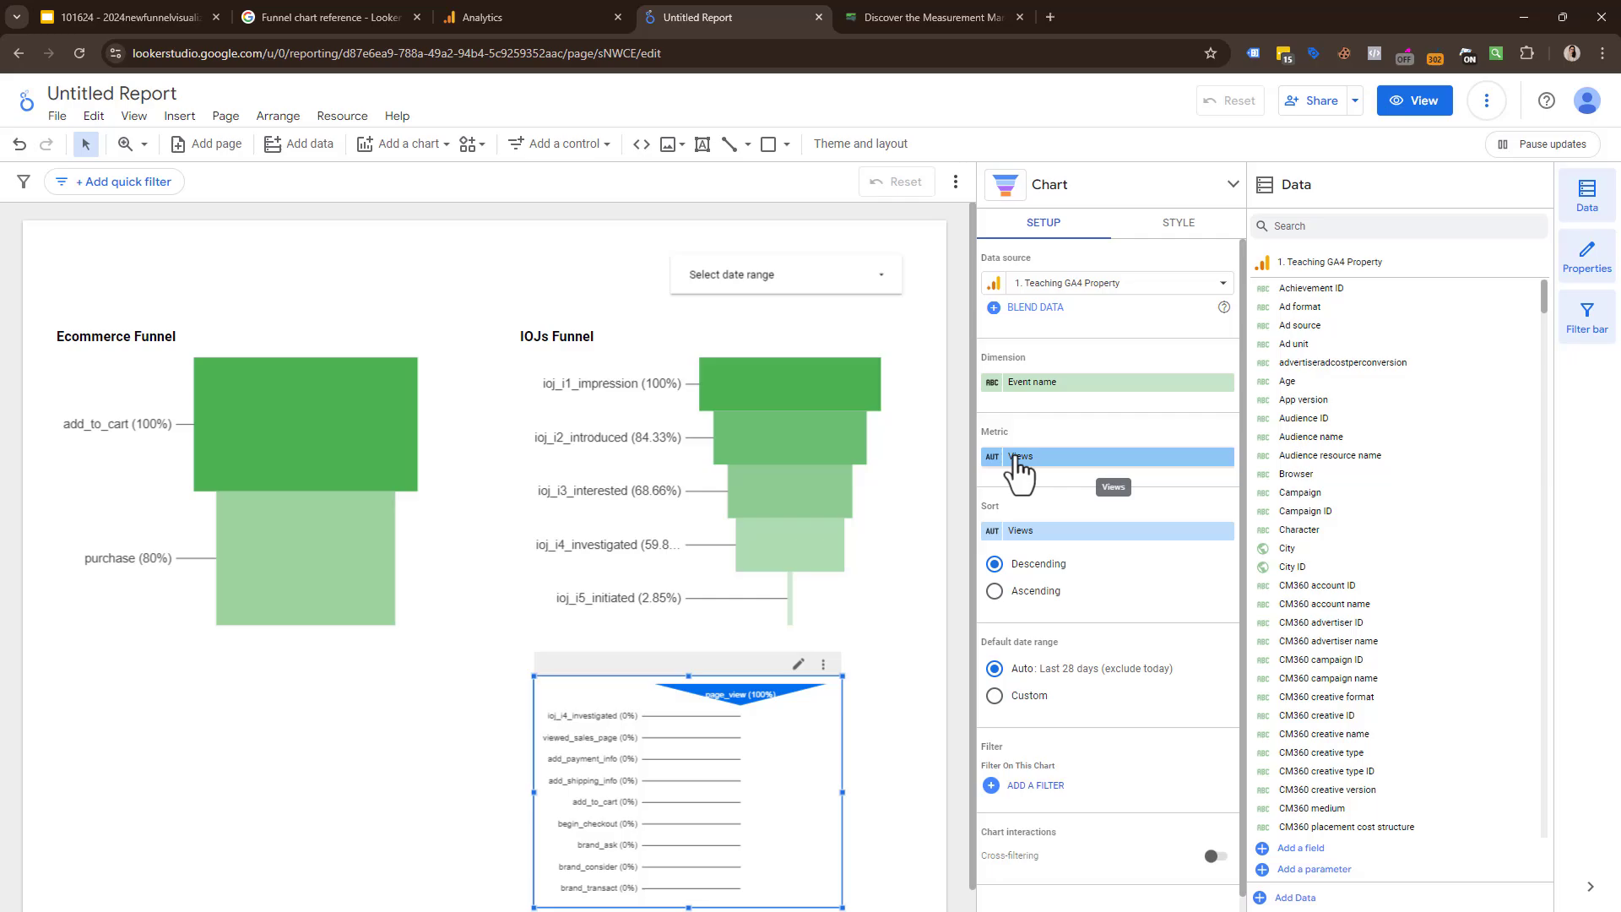
click(1017, 457)
text(sess)
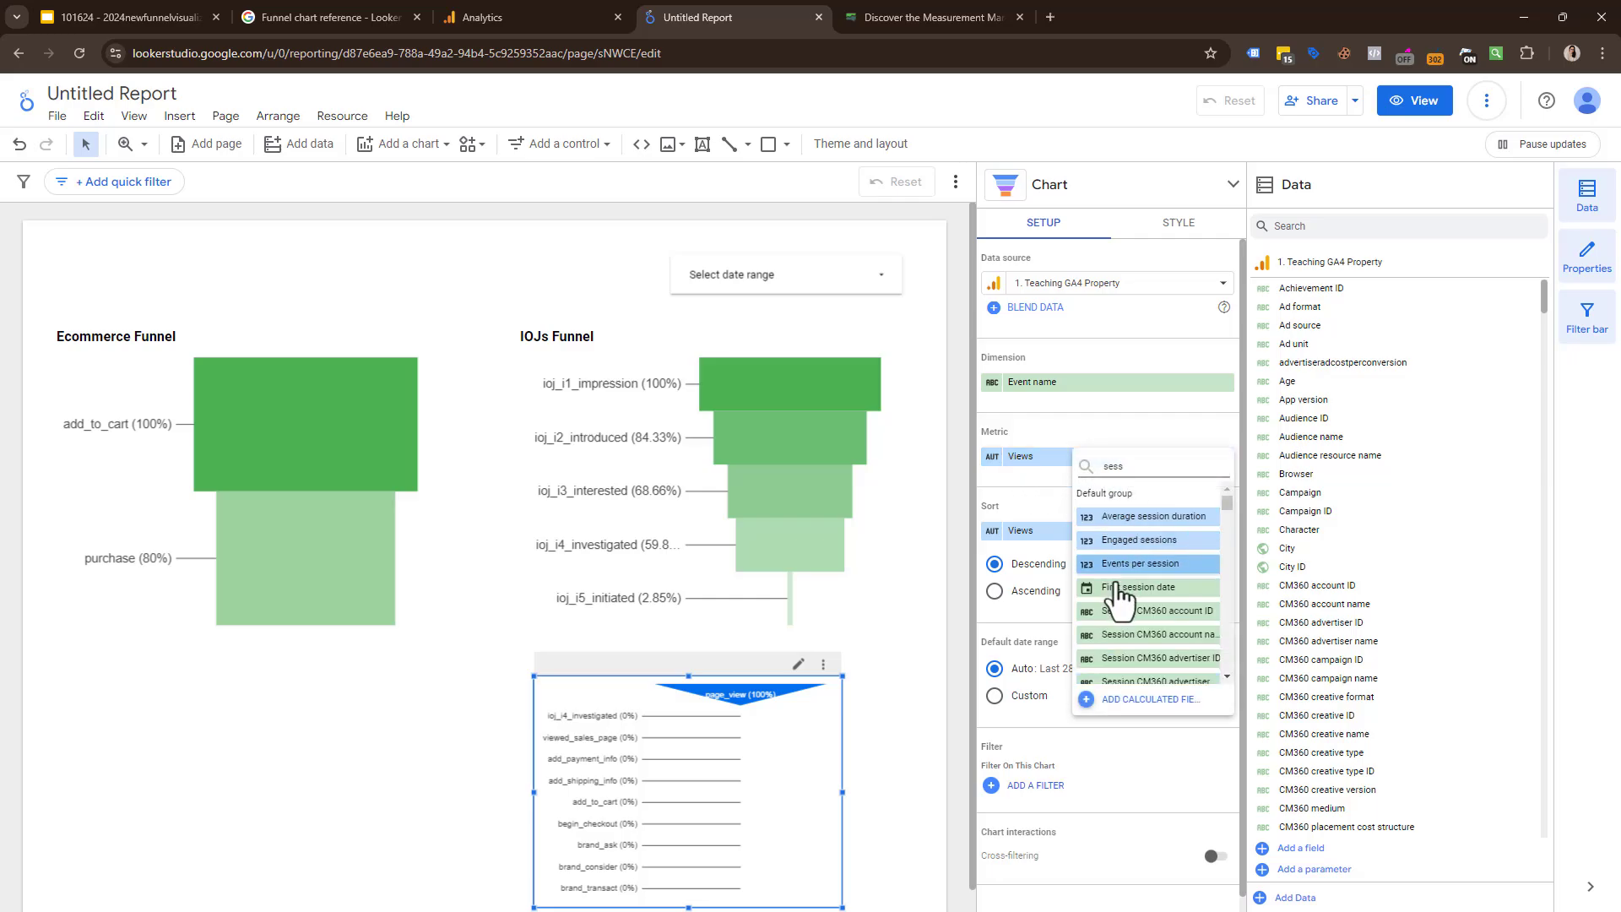
scroll(1119, 629, down, 5)
scroll(1117, 631, down, 3)
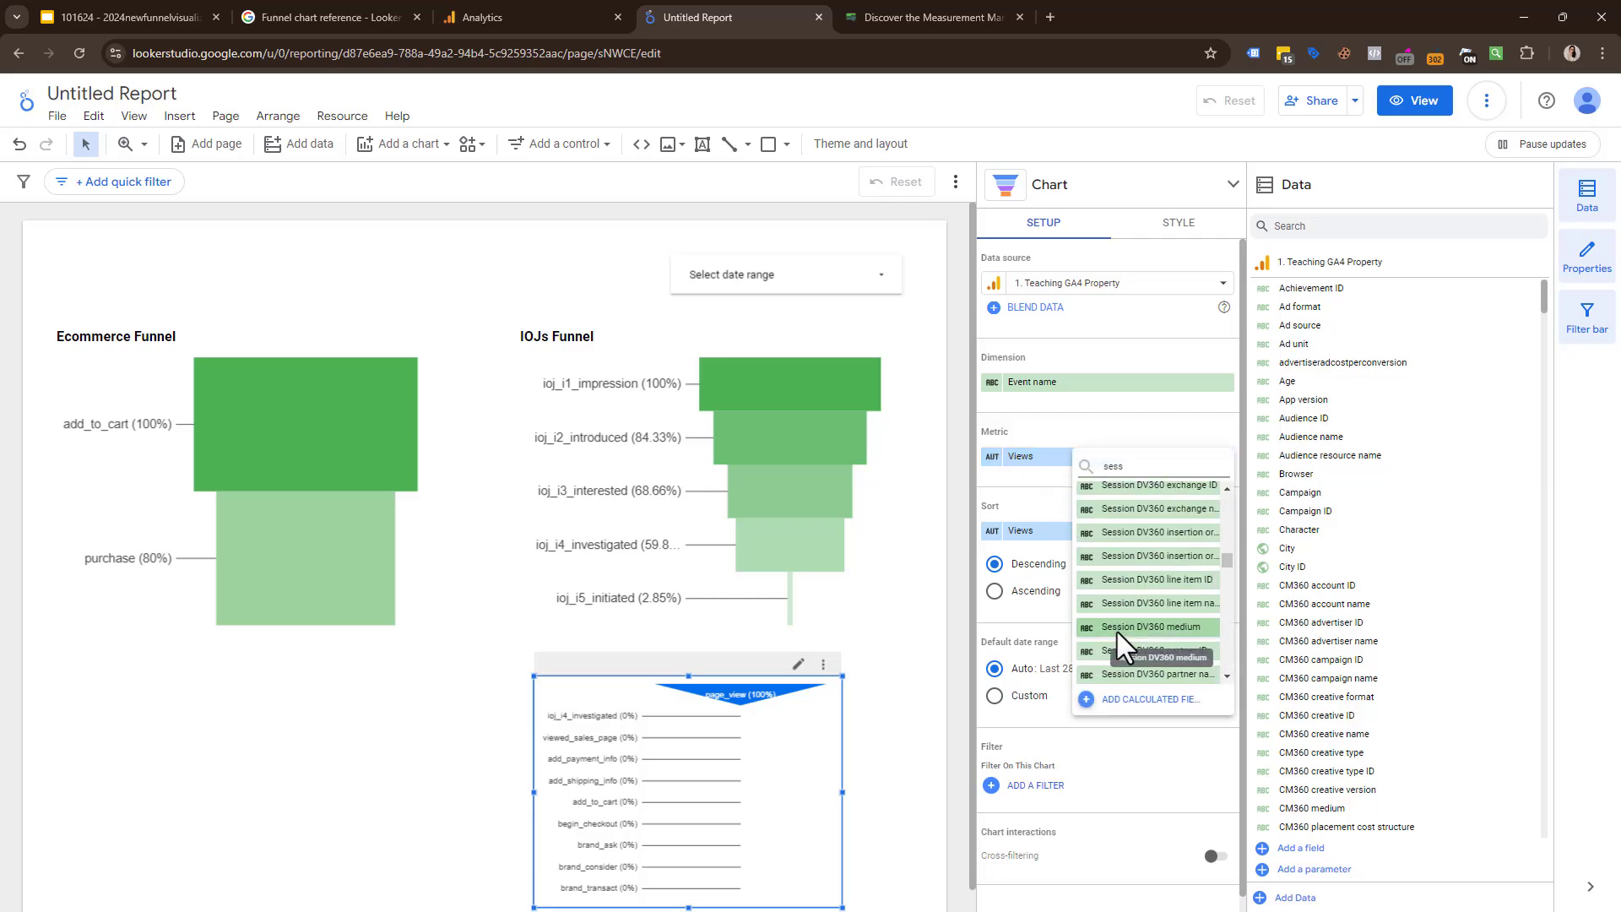
scroll(1122, 646, up, 10)
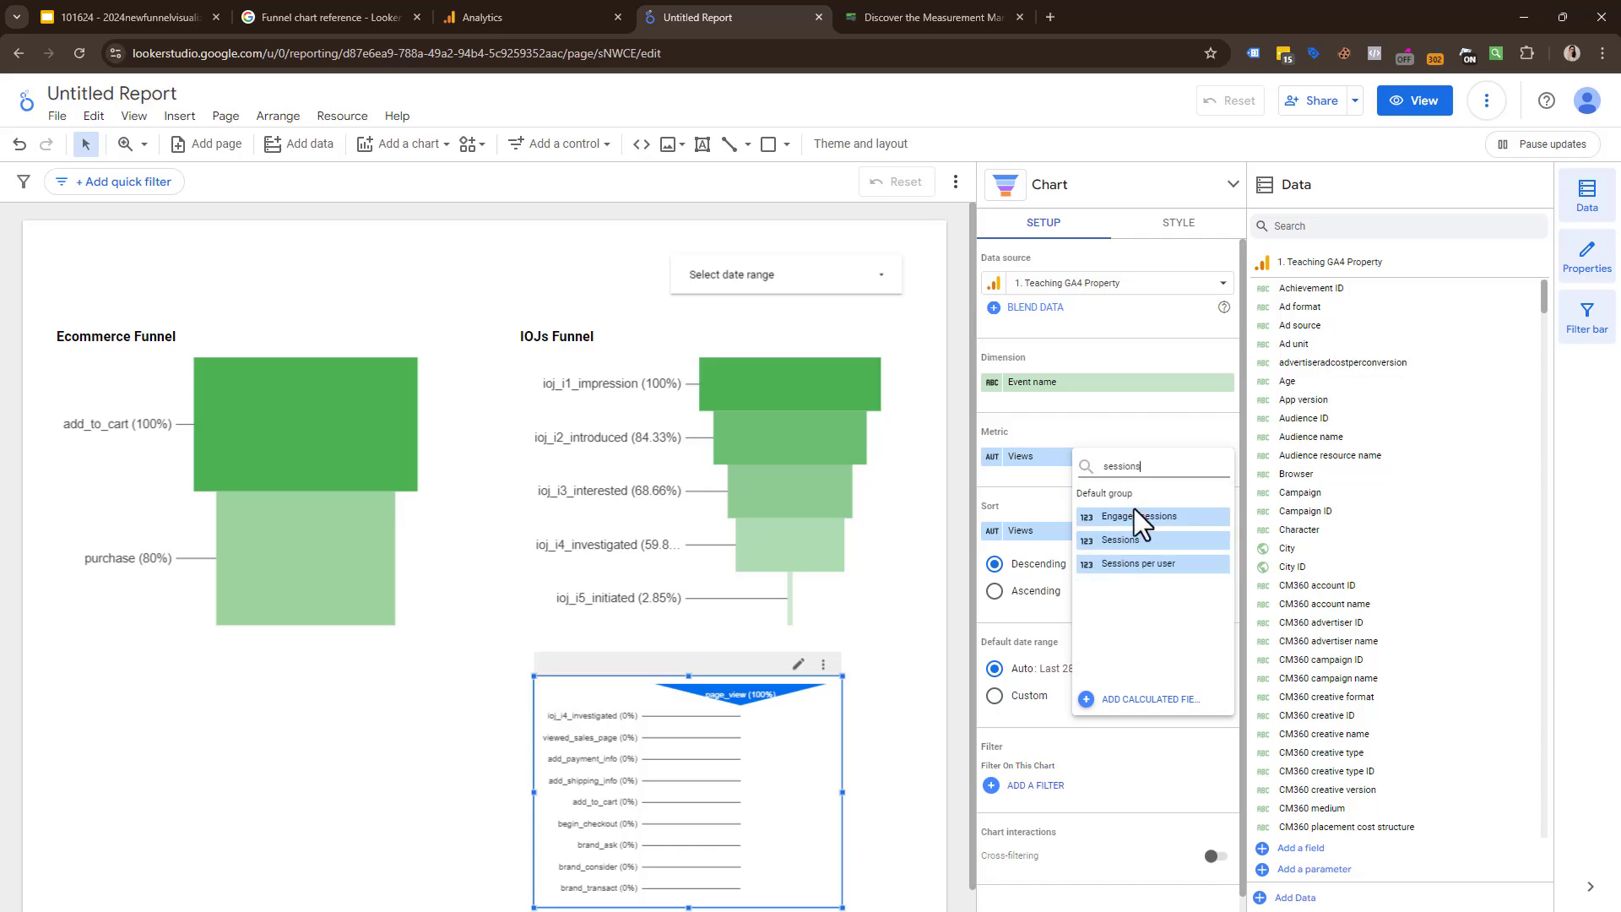
click(1132, 554)
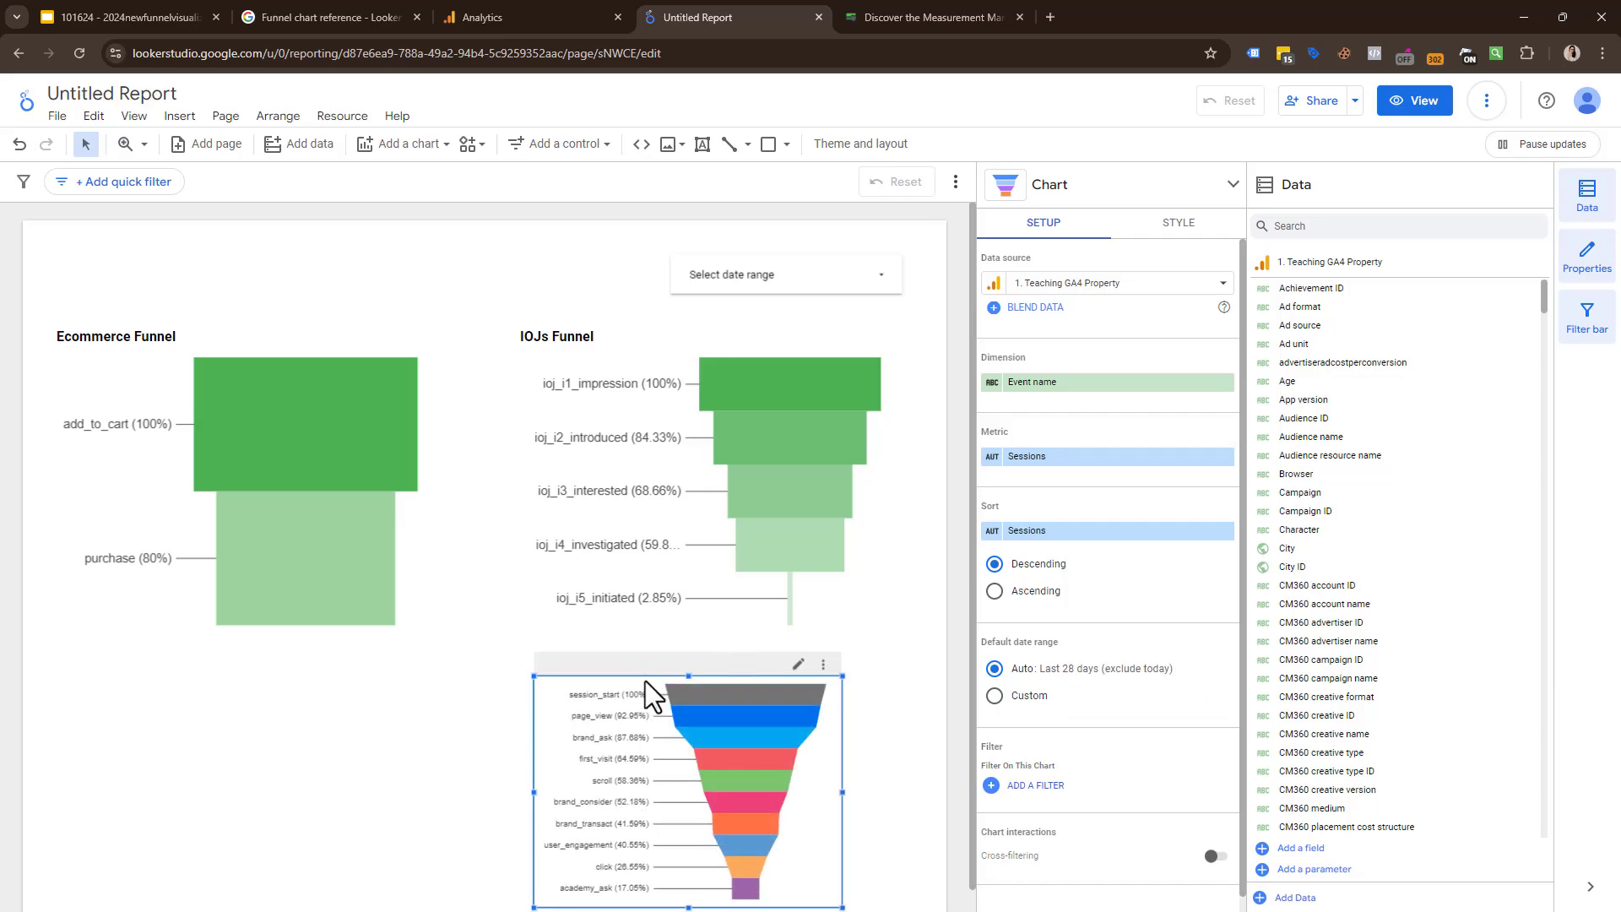
- Open the Ecommerce Funnel's Ecommerce Journey filter for editing
scroll(952, 691, down, 1)
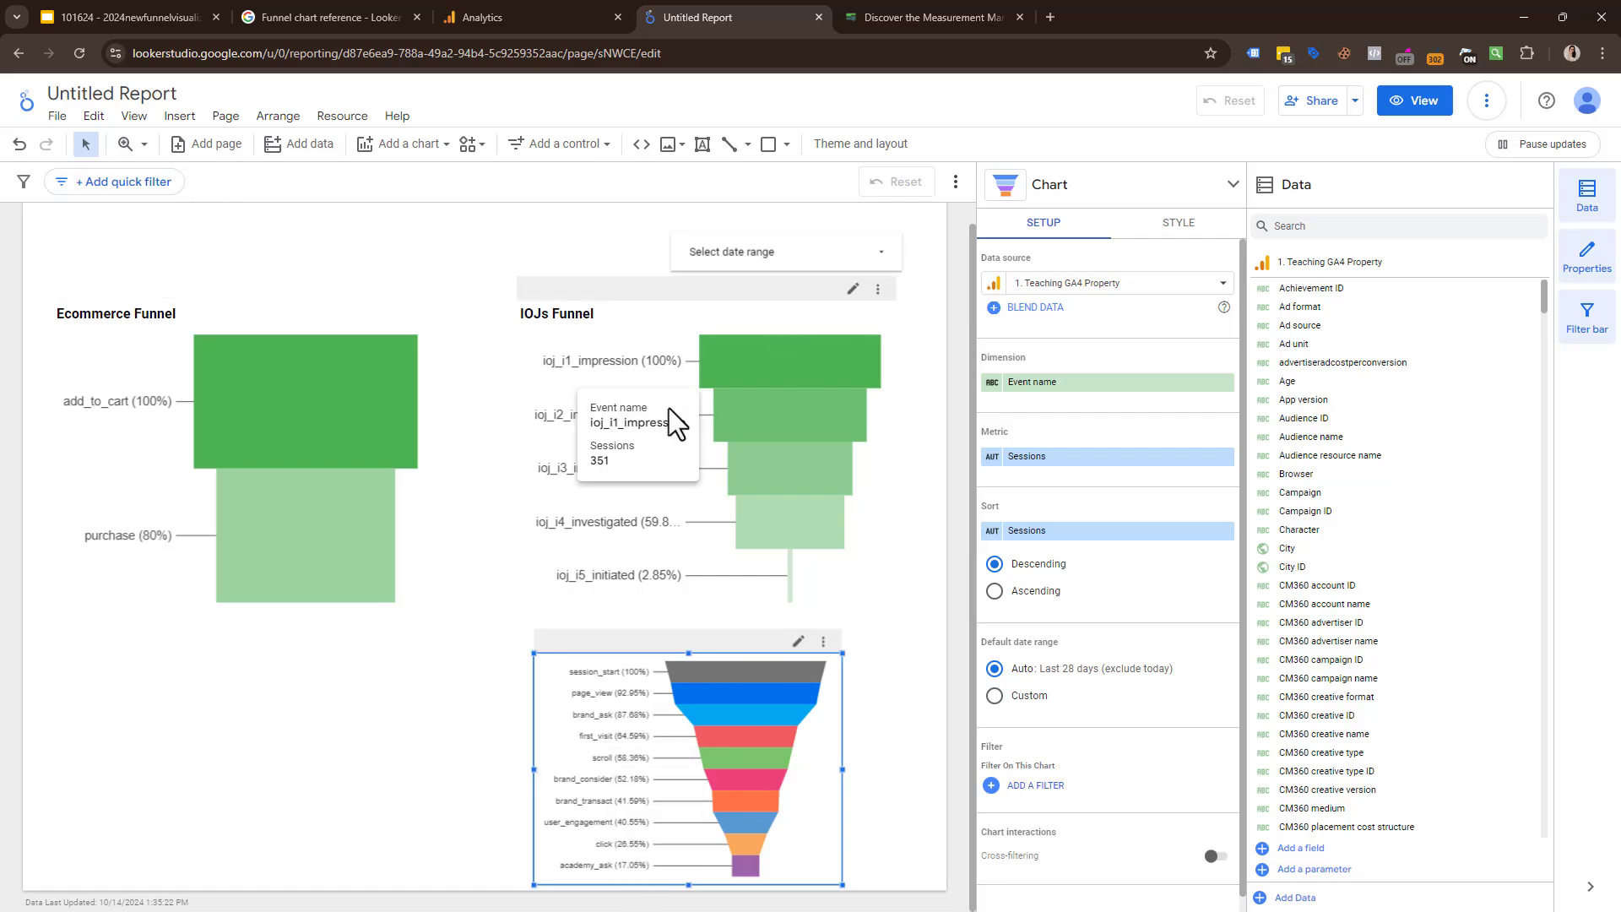
click(245, 325)
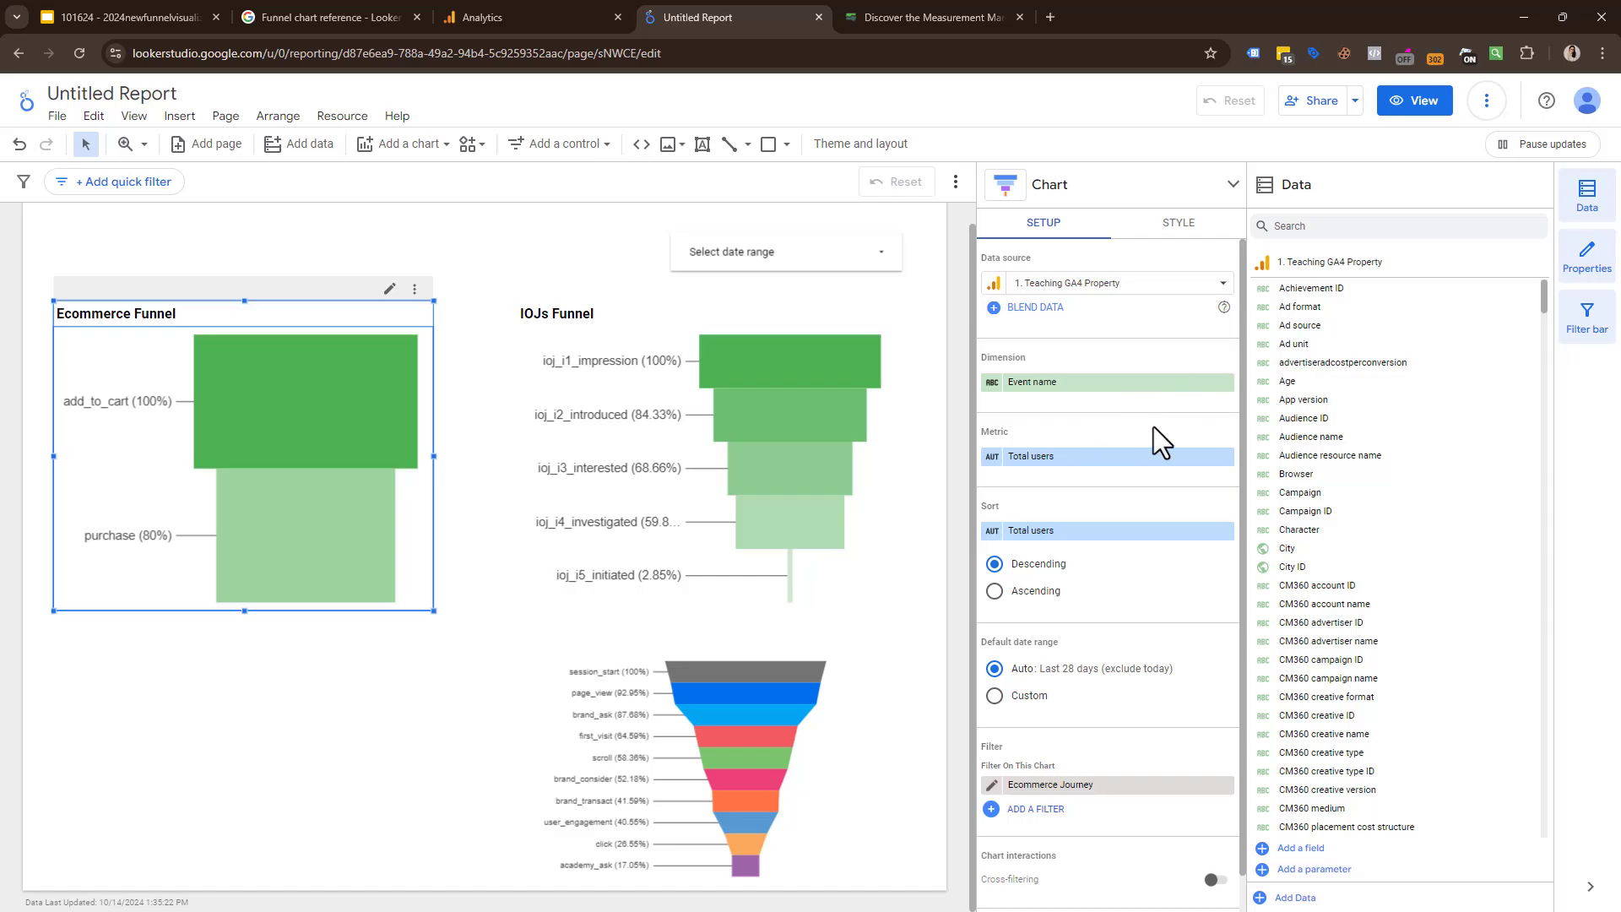
click(989, 787)
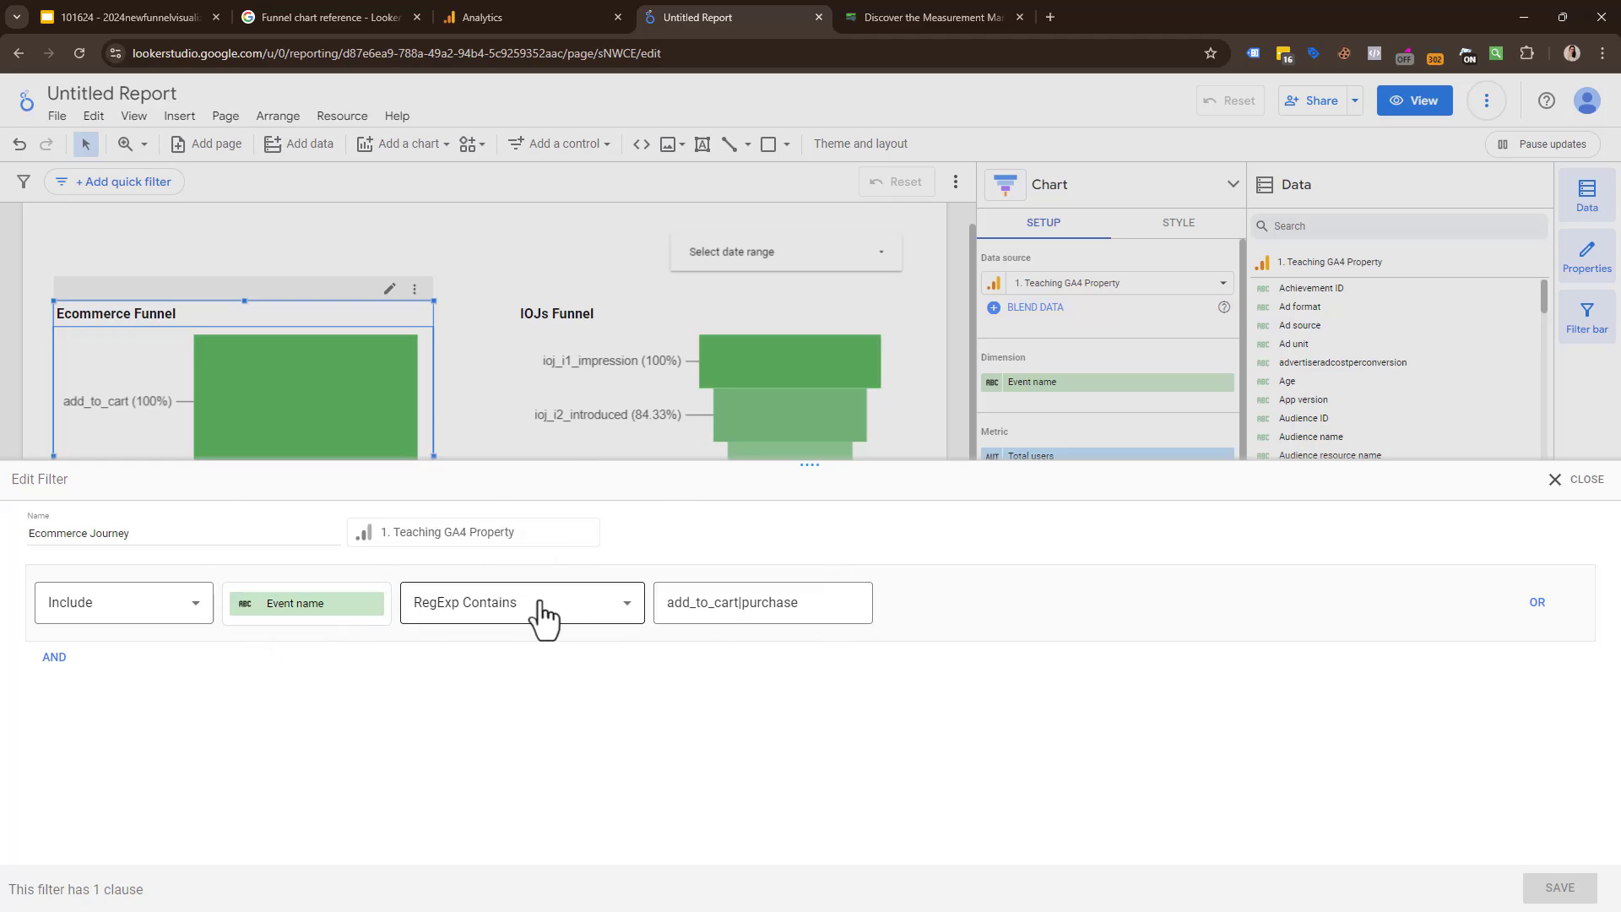
- Review the add_to_cart|purchase RegExp and close the filter editor unchanged
click(743, 603)
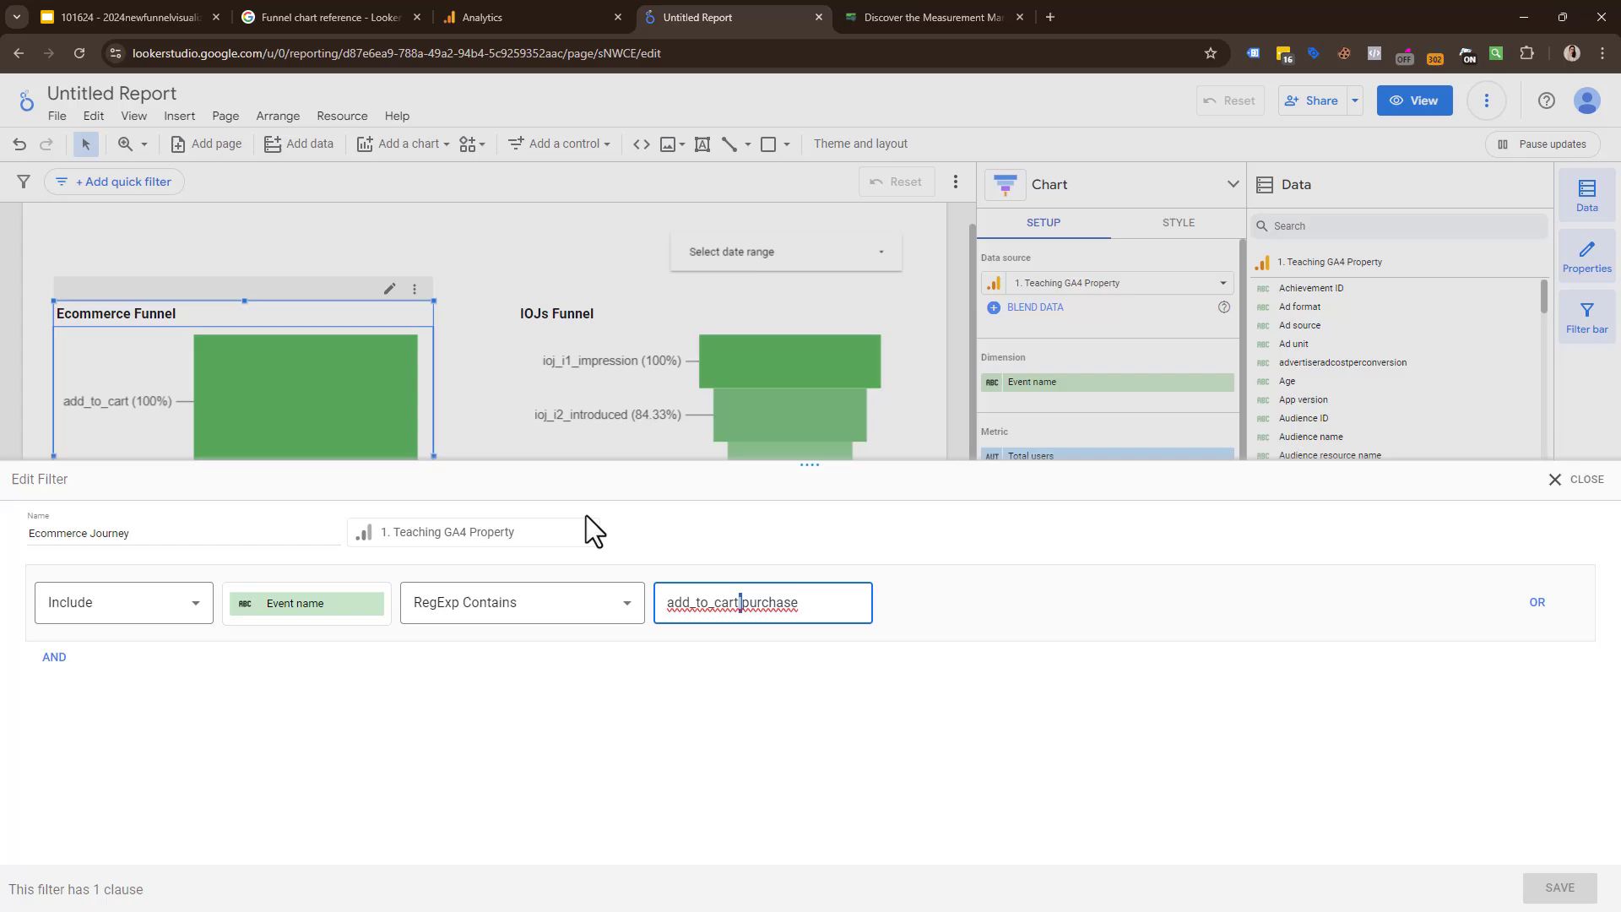
click(1552, 480)
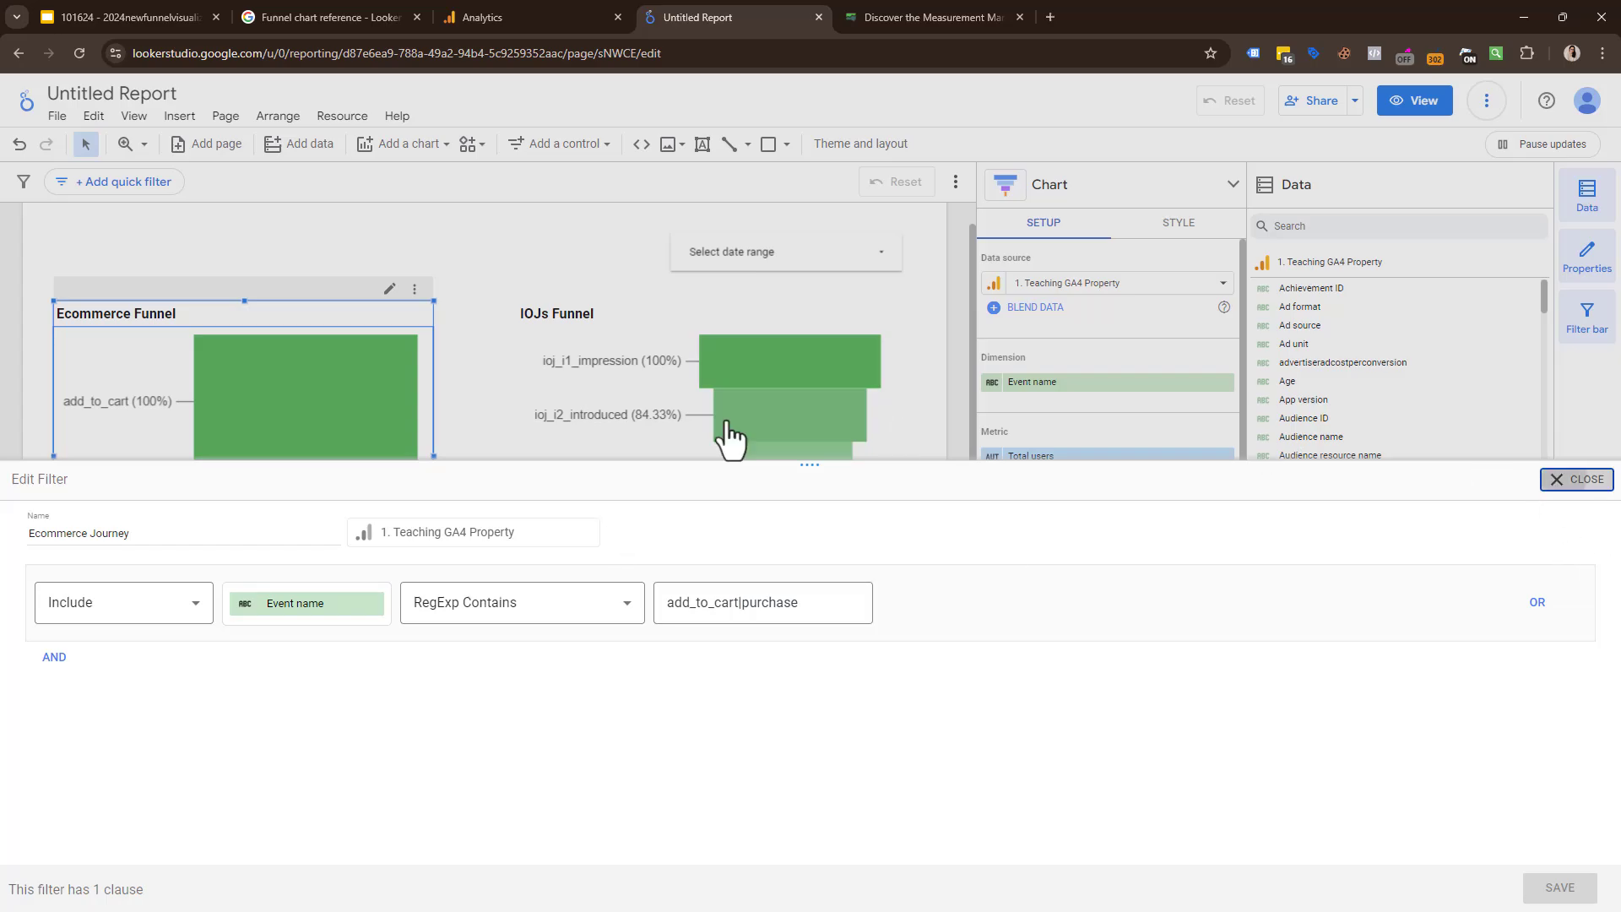
mouse_move(326, 395)
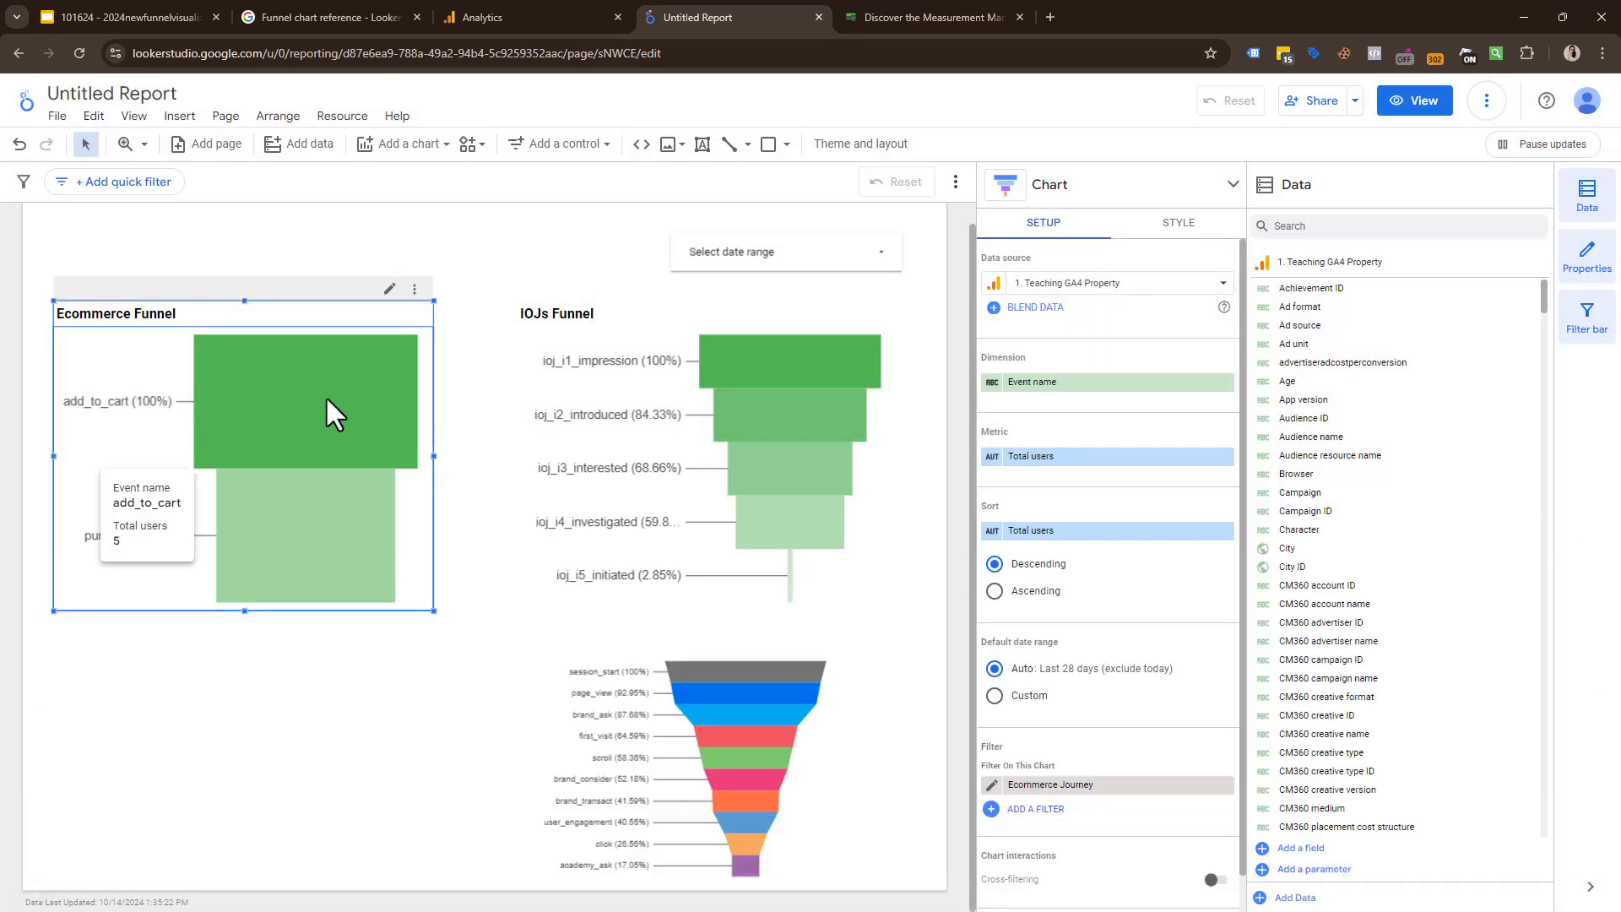
- In the Ecommerce Funnel's Style options, leave the title visible and non-italic after toggling both
click(1183, 246)
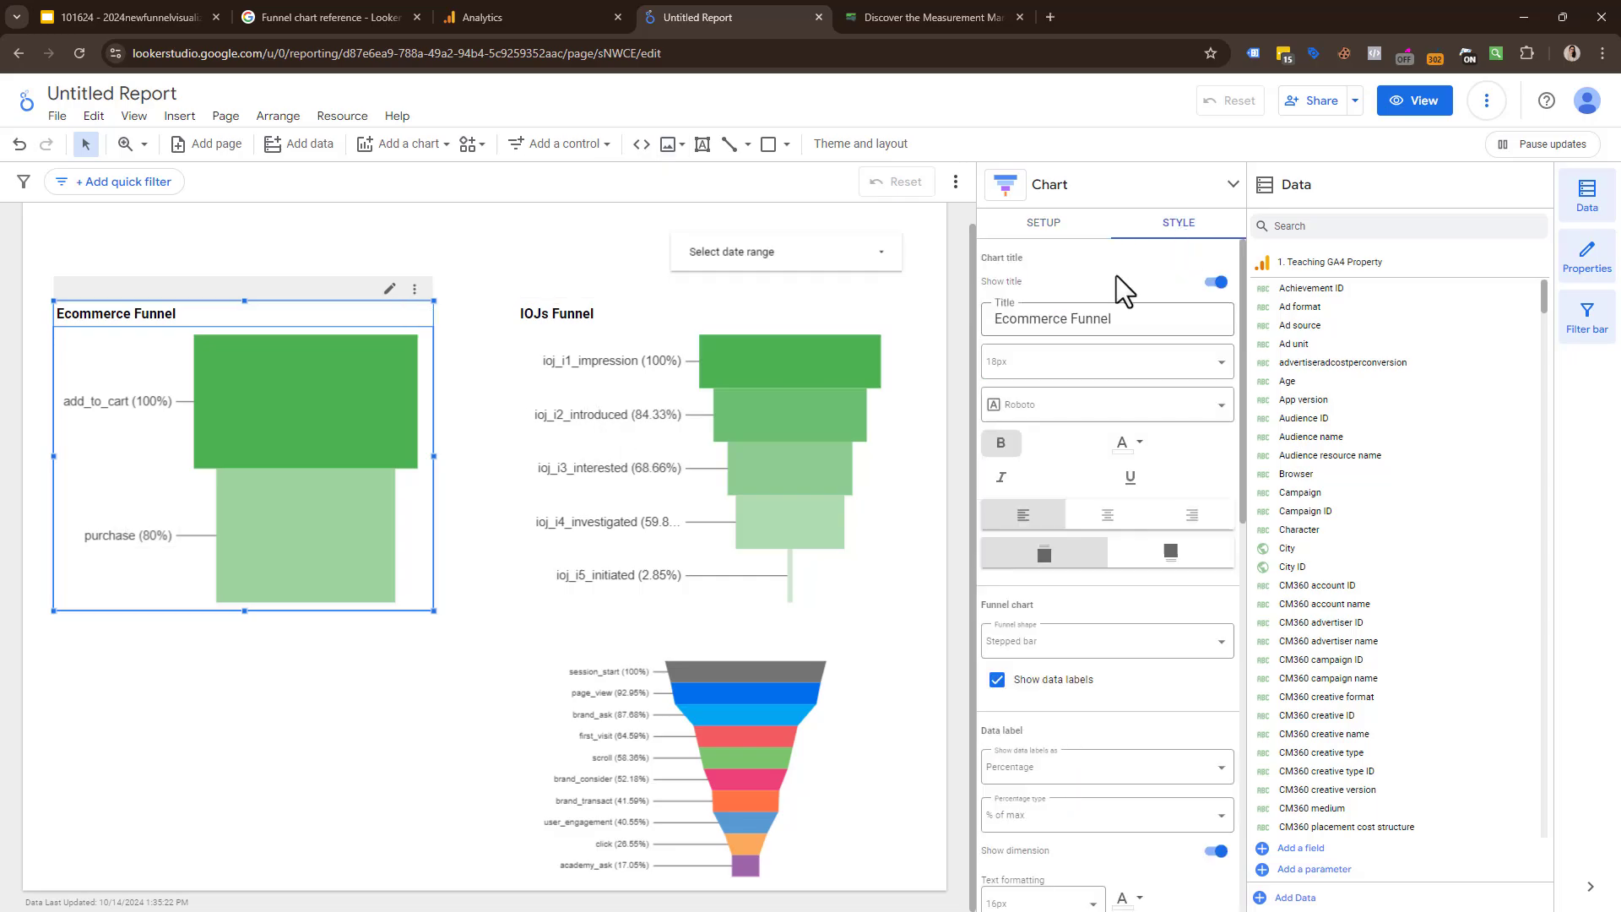
click(1217, 283)
click(1216, 283)
click(1065, 325)
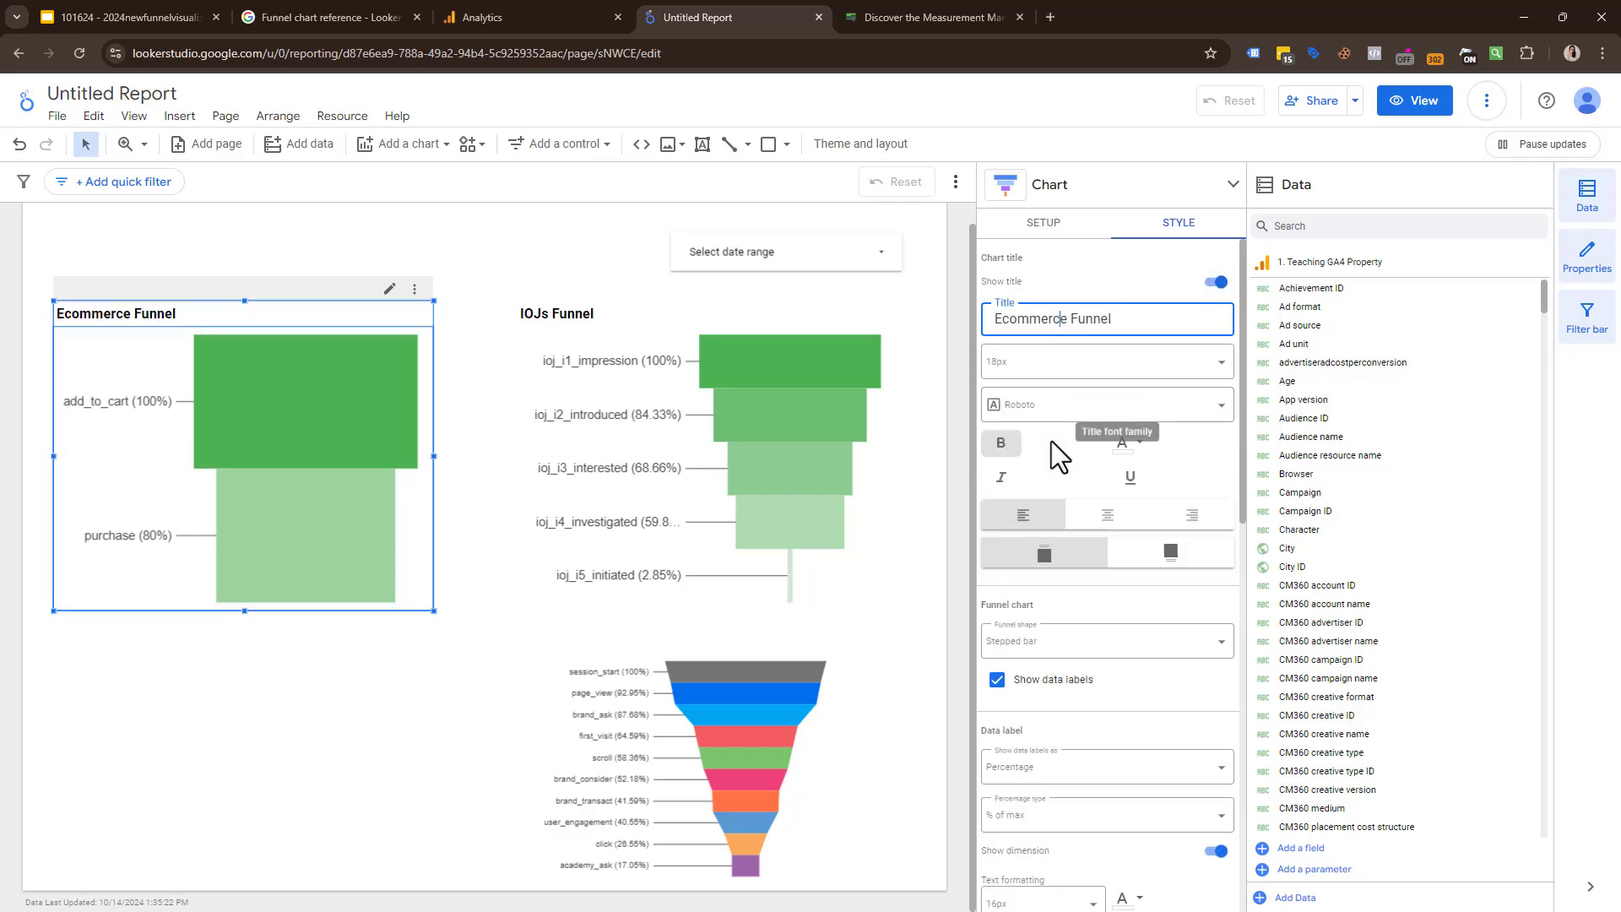
click(1006, 479)
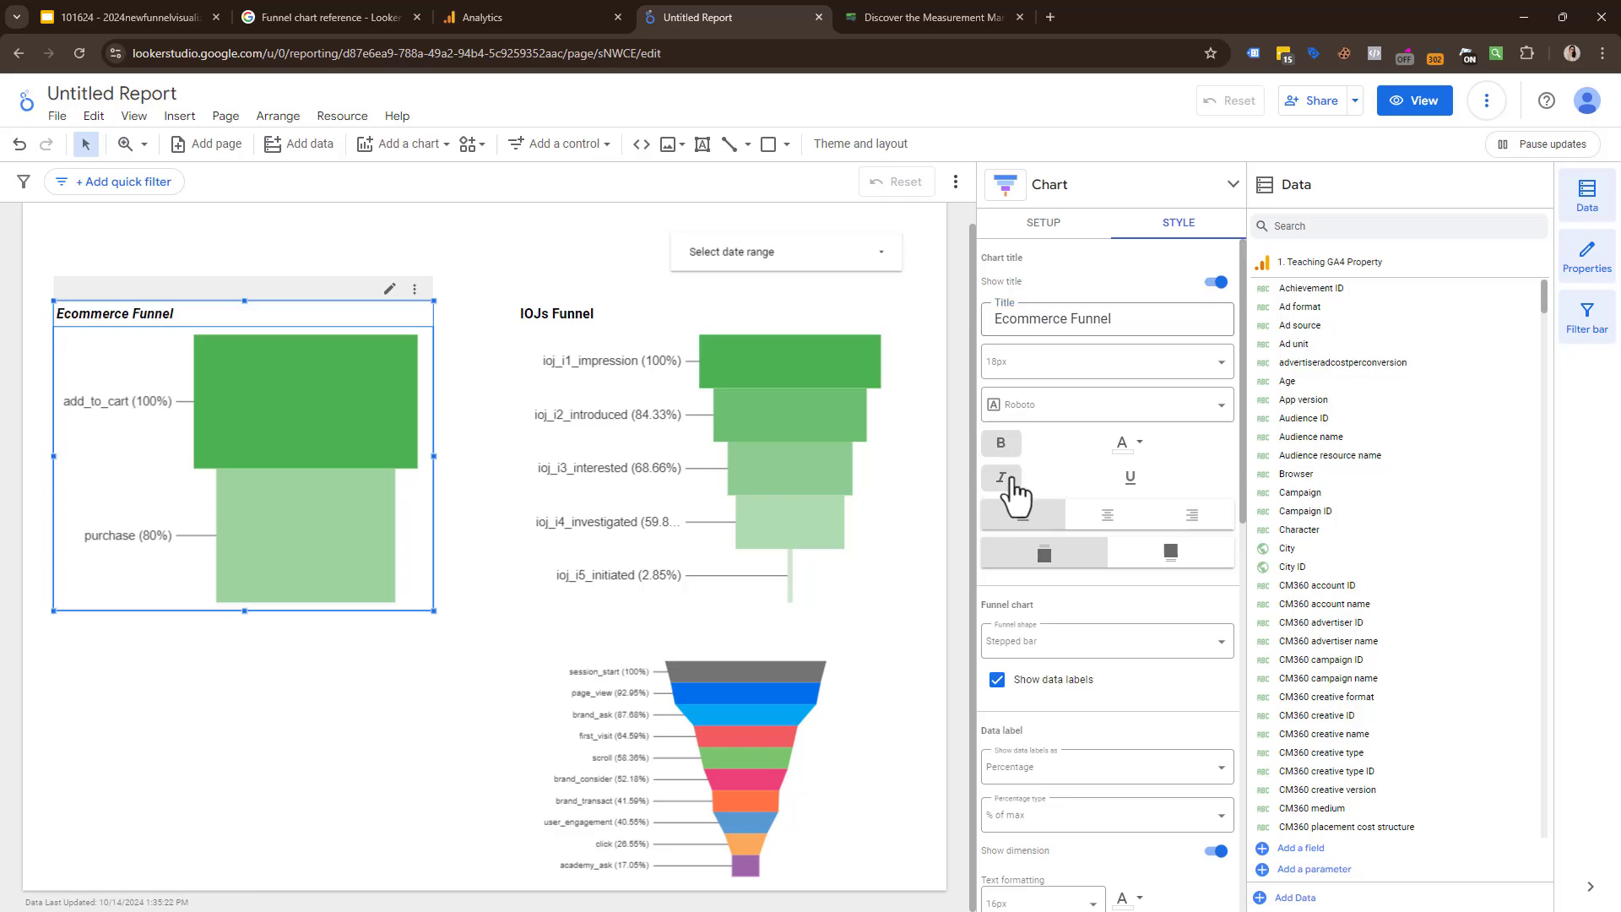
click(1006, 480)
- Set the Ecommerce Funnel shape to Inverted triangle and shrink the chart
scroll(1089, 456, down, 5)
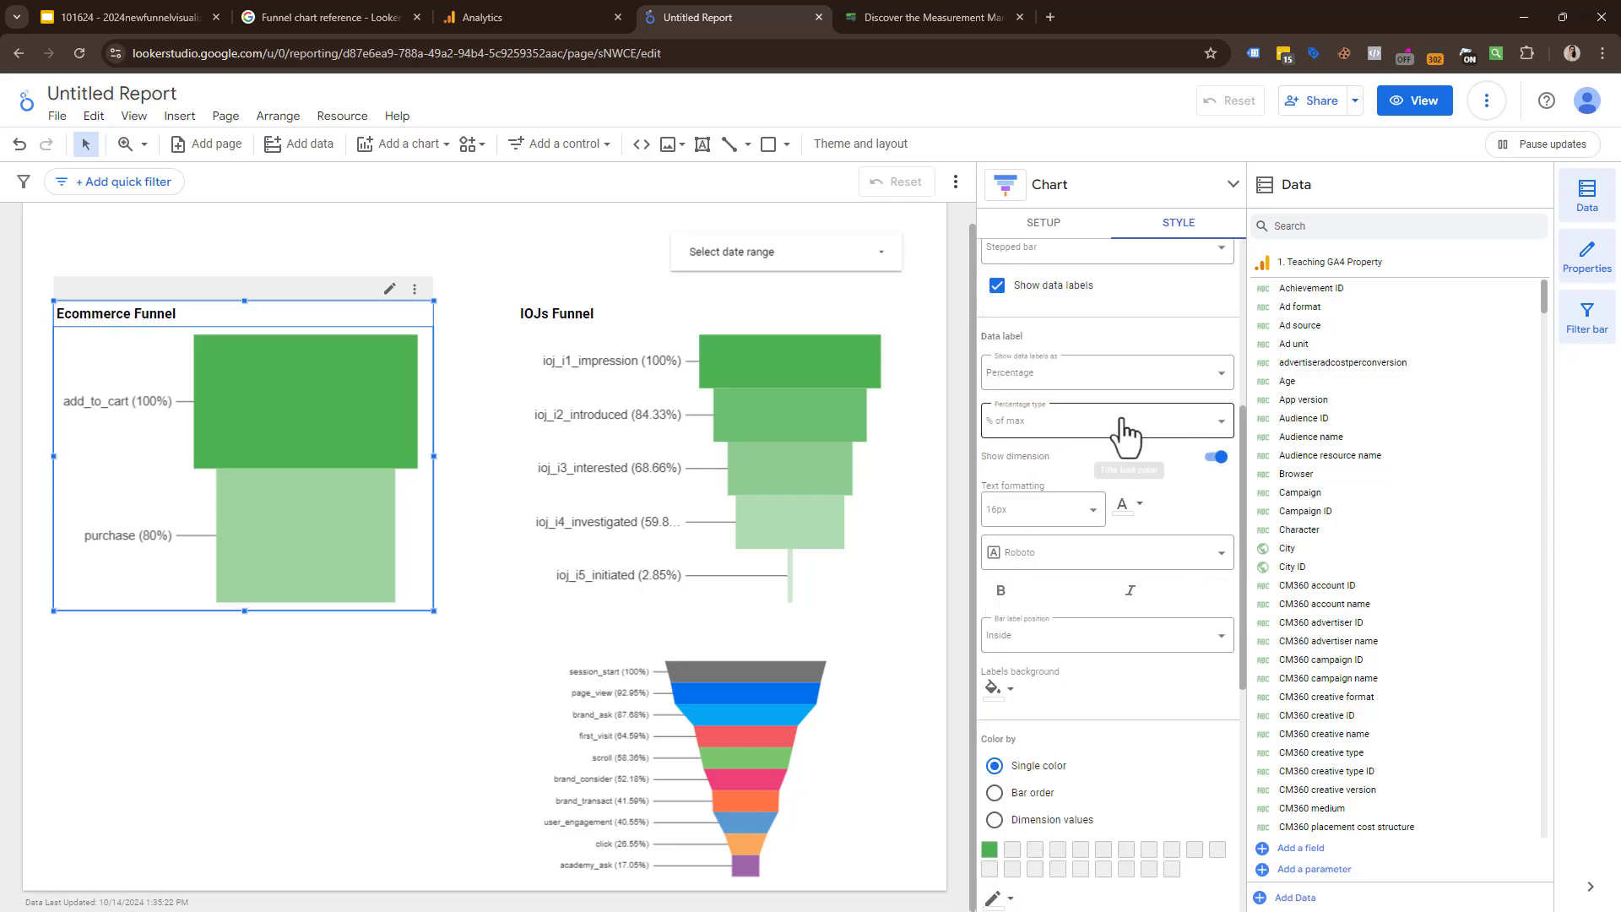
scroll(1122, 418, up, 2)
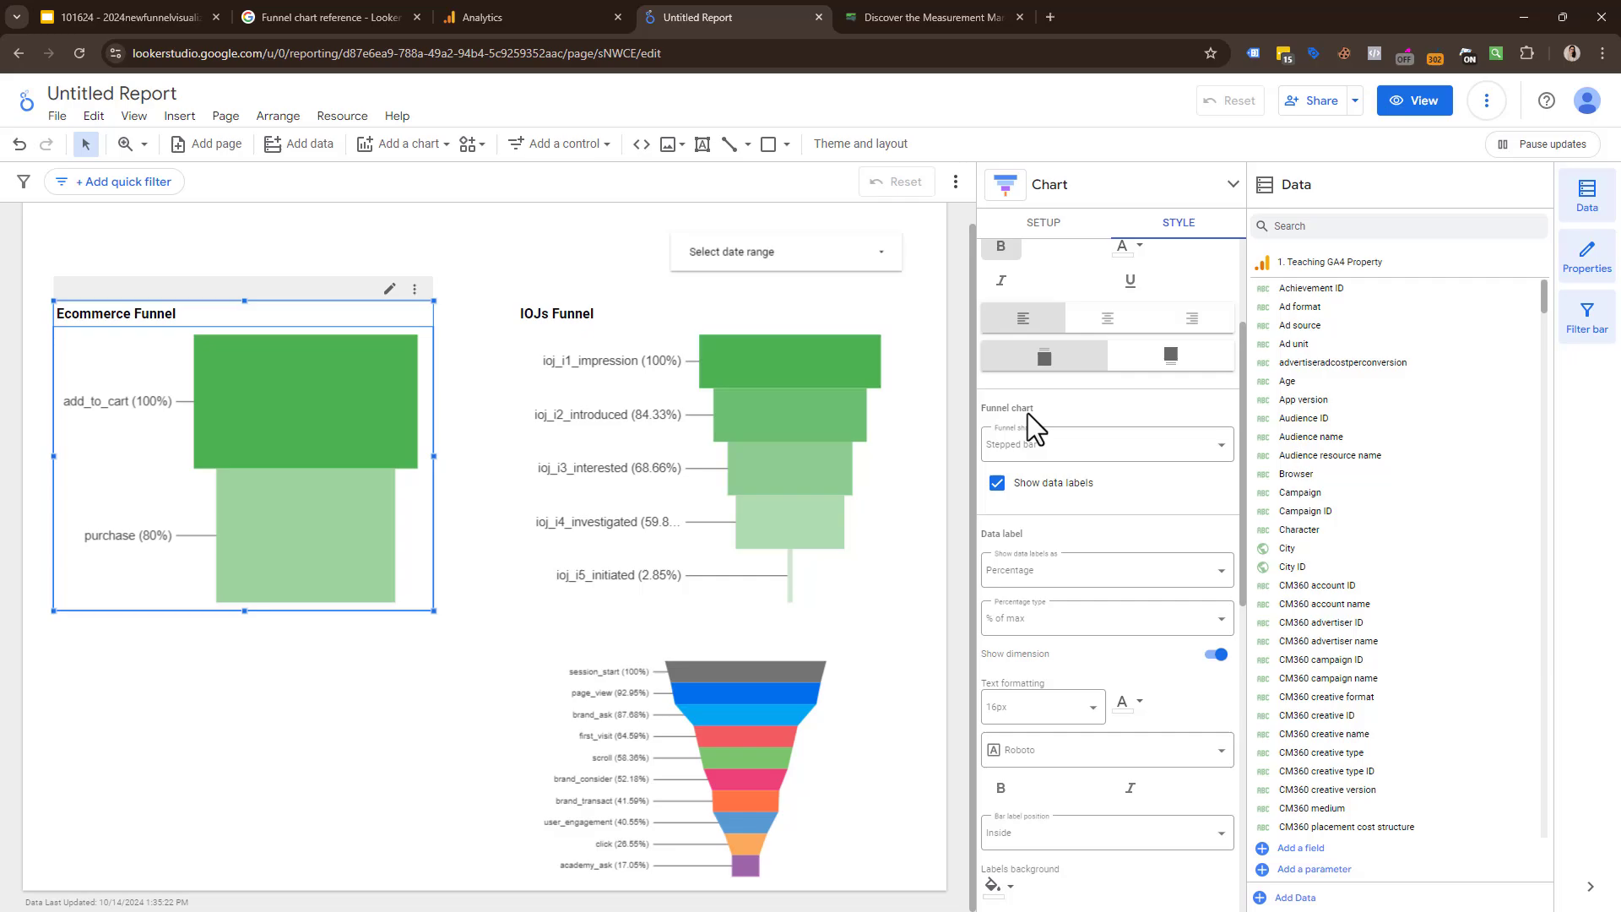
click(1041, 462)
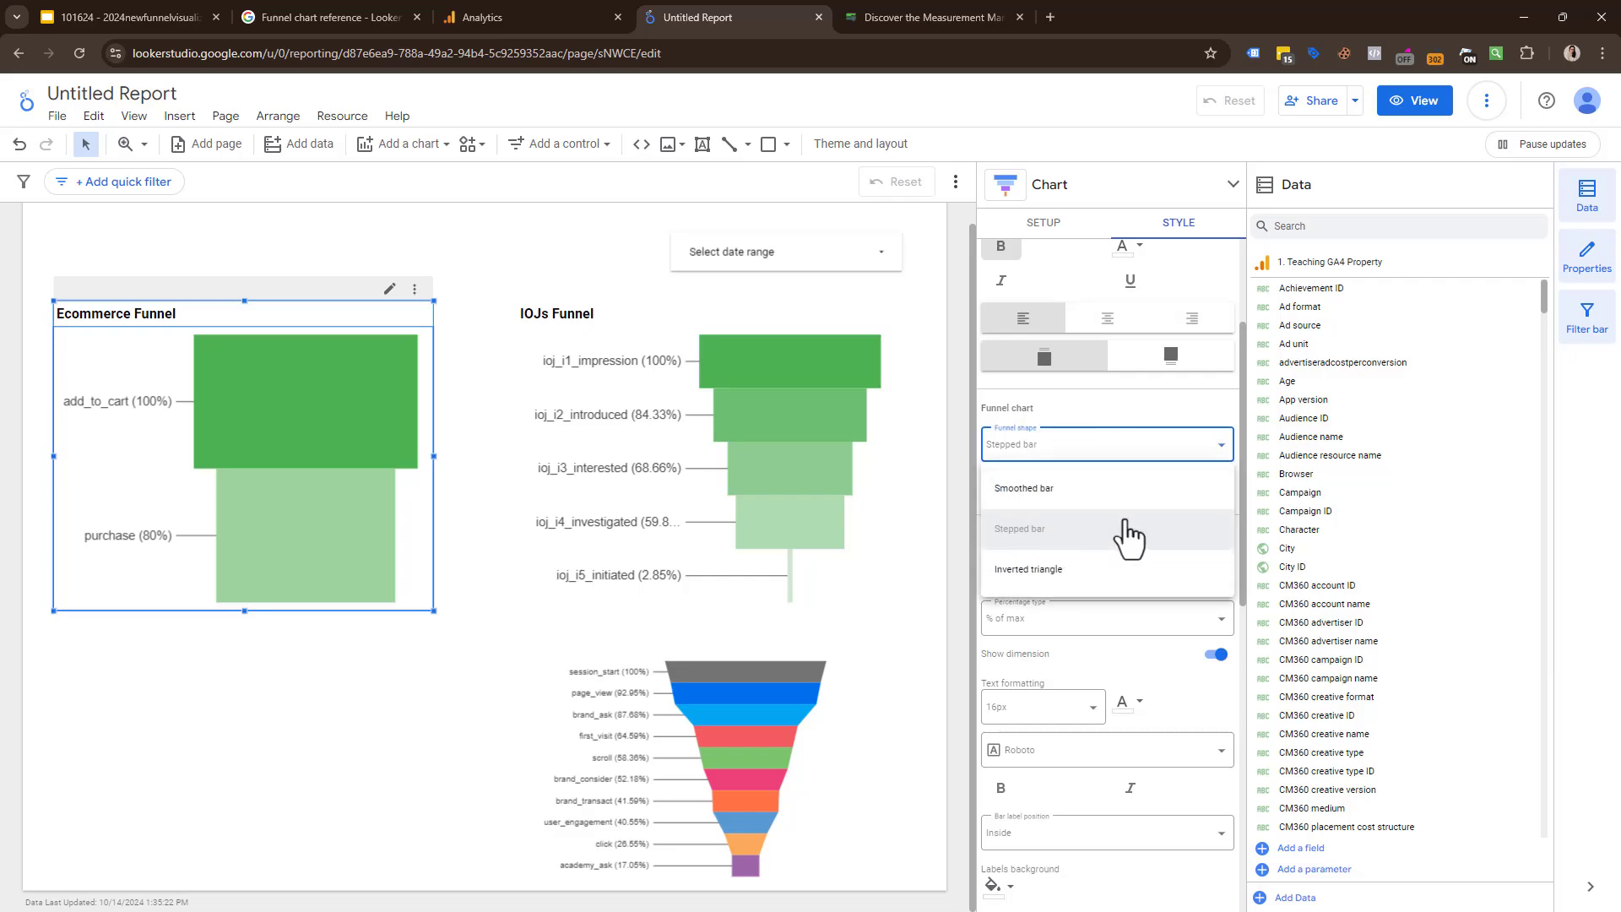
click(1102, 569)
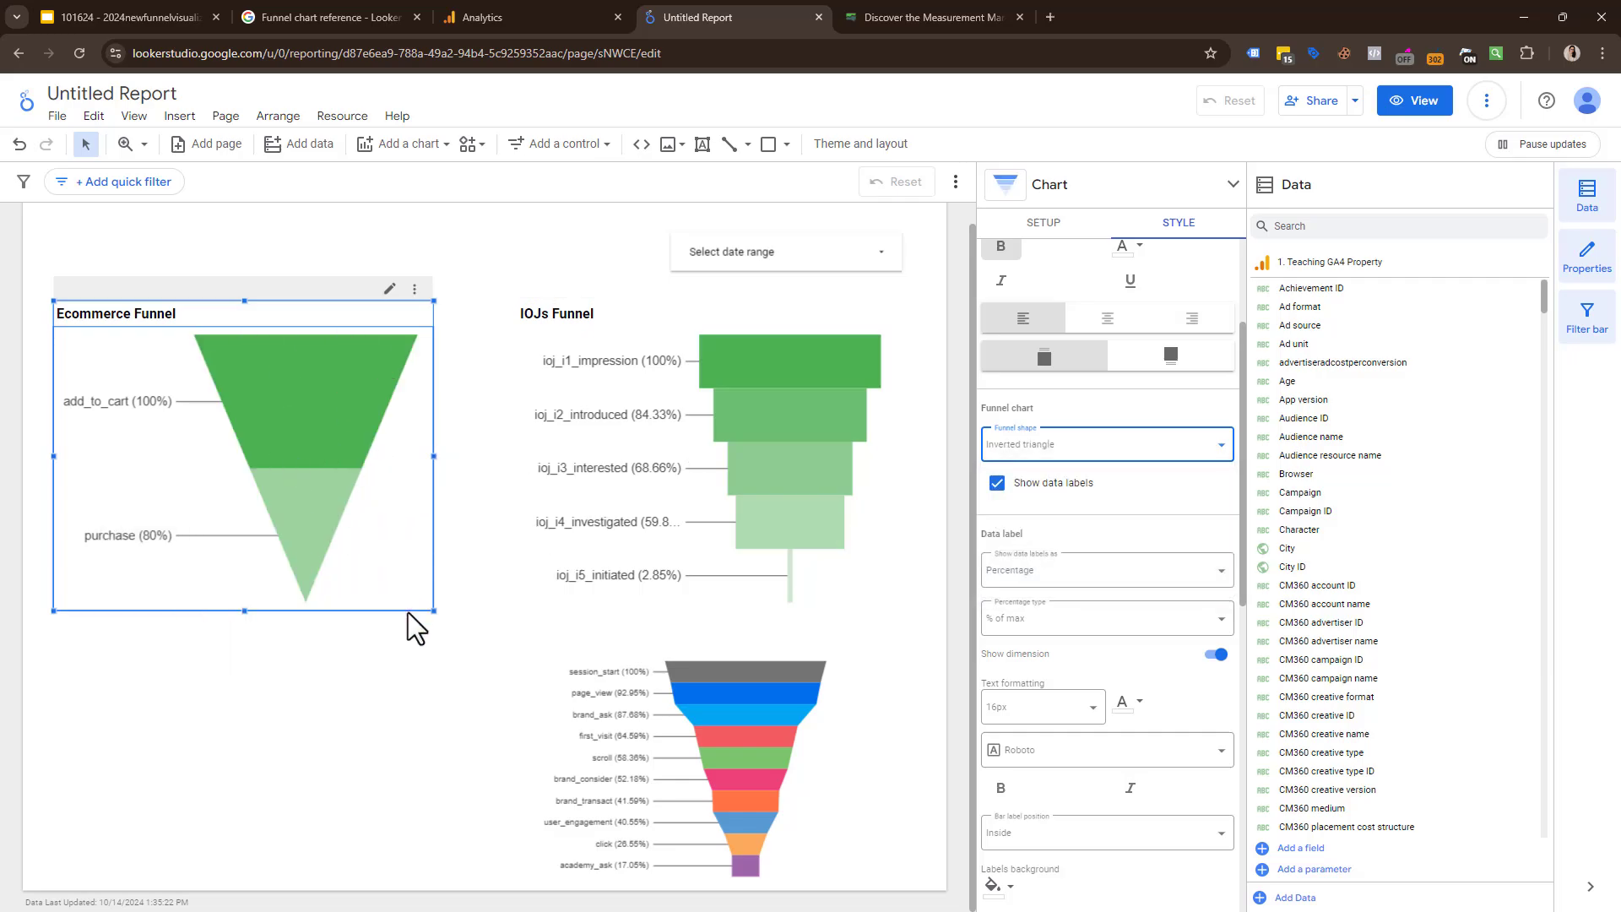
drag(434, 609, 328, 532)
drag(596, 652, 419, 606)
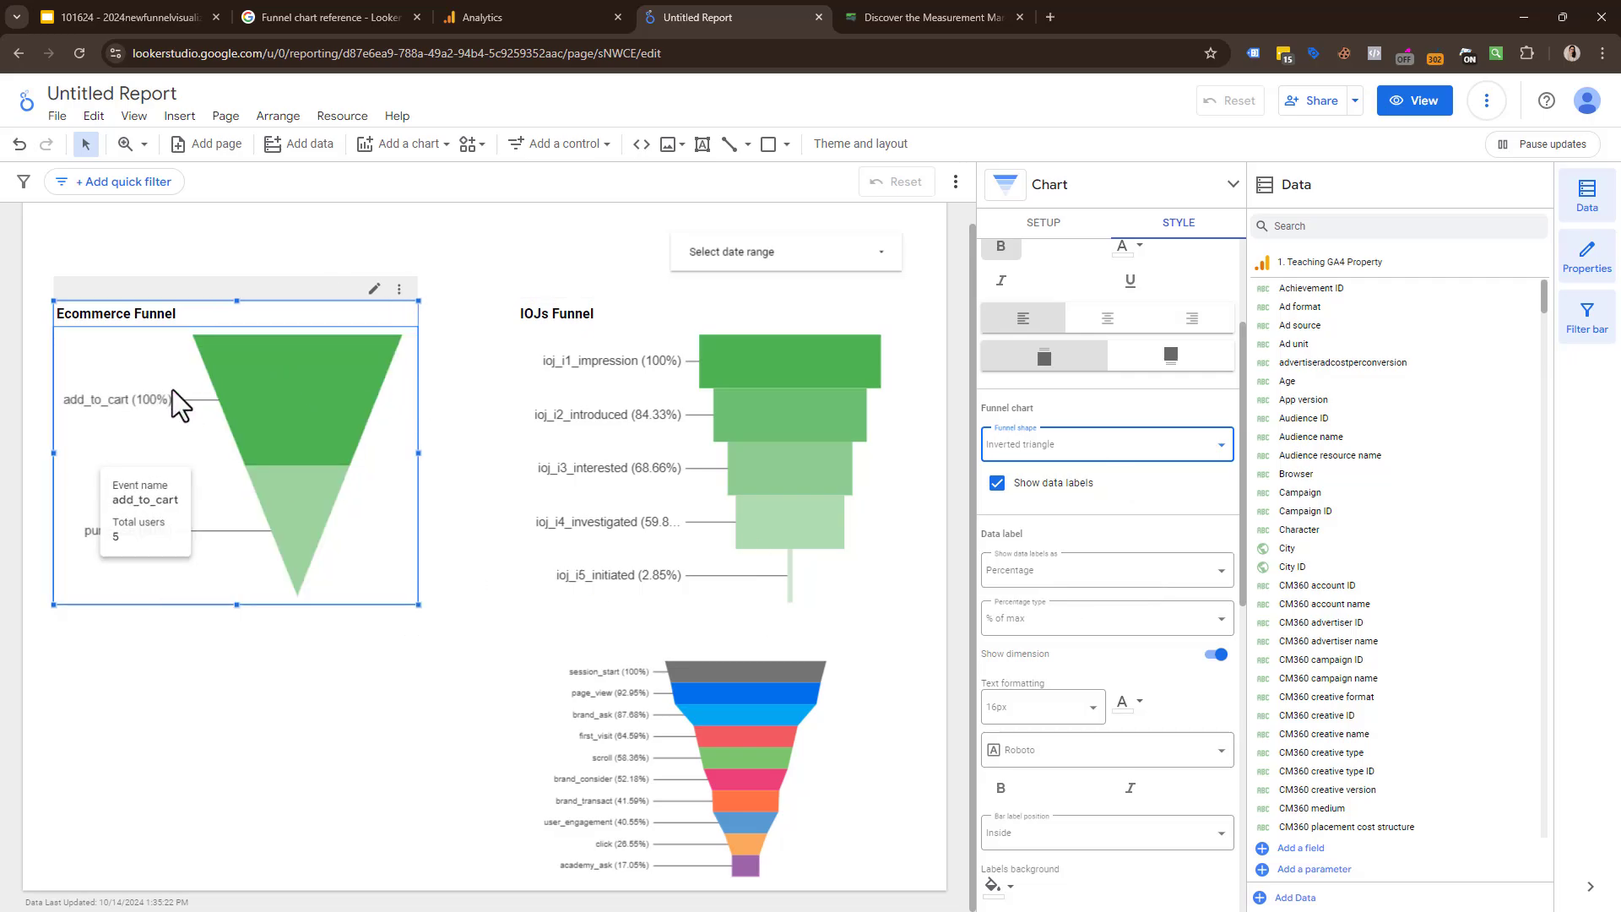
click(1053, 571)
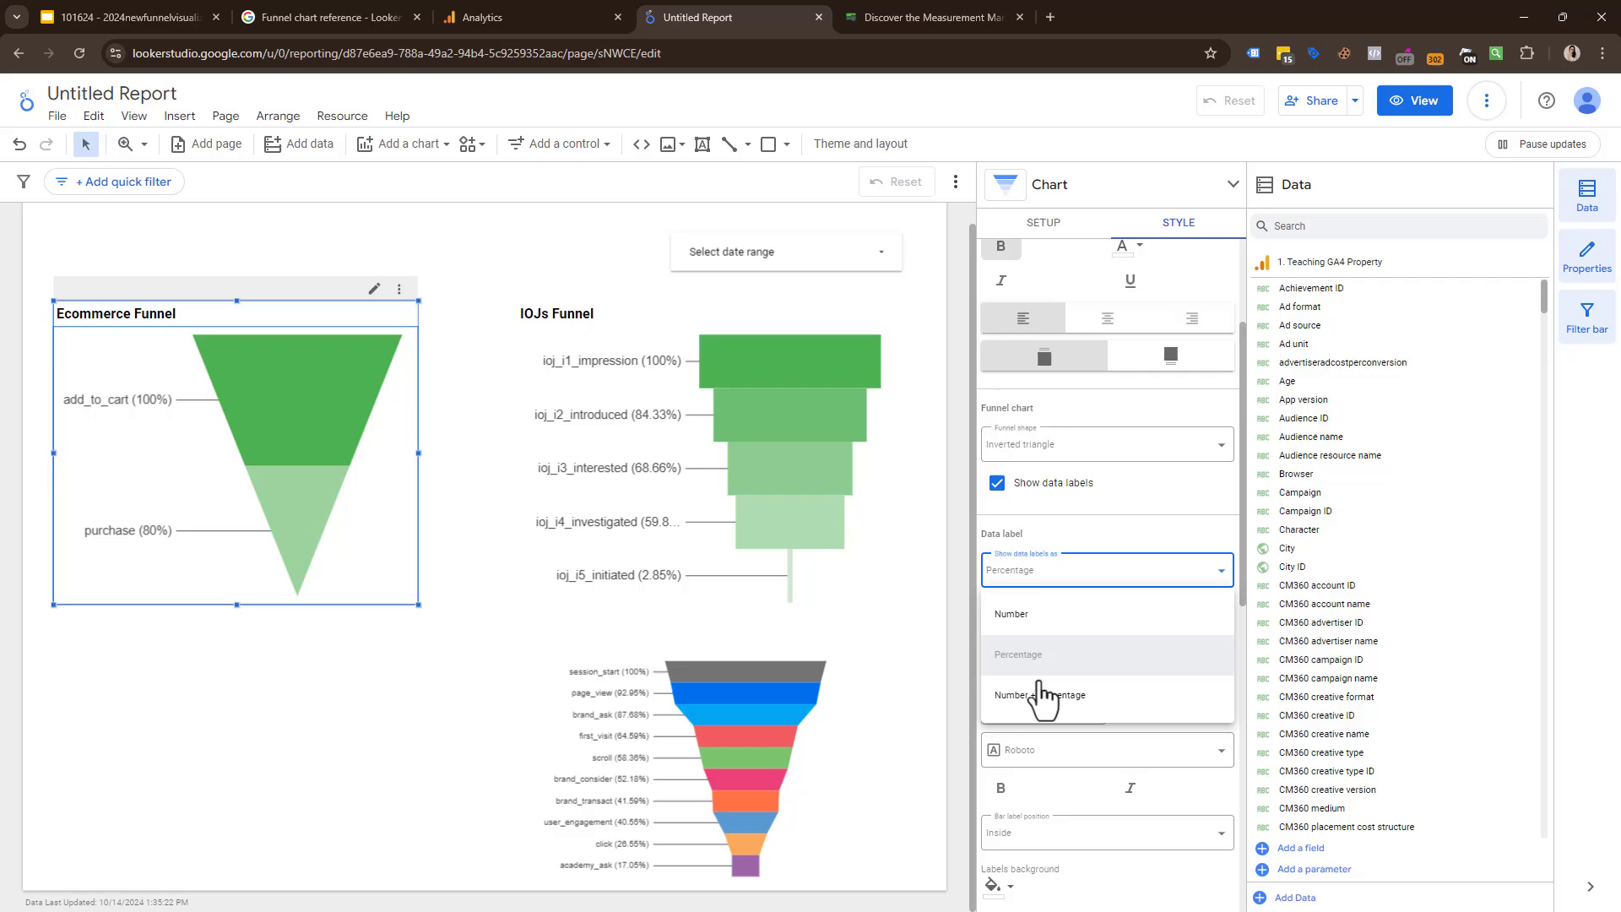
click(1075, 625)
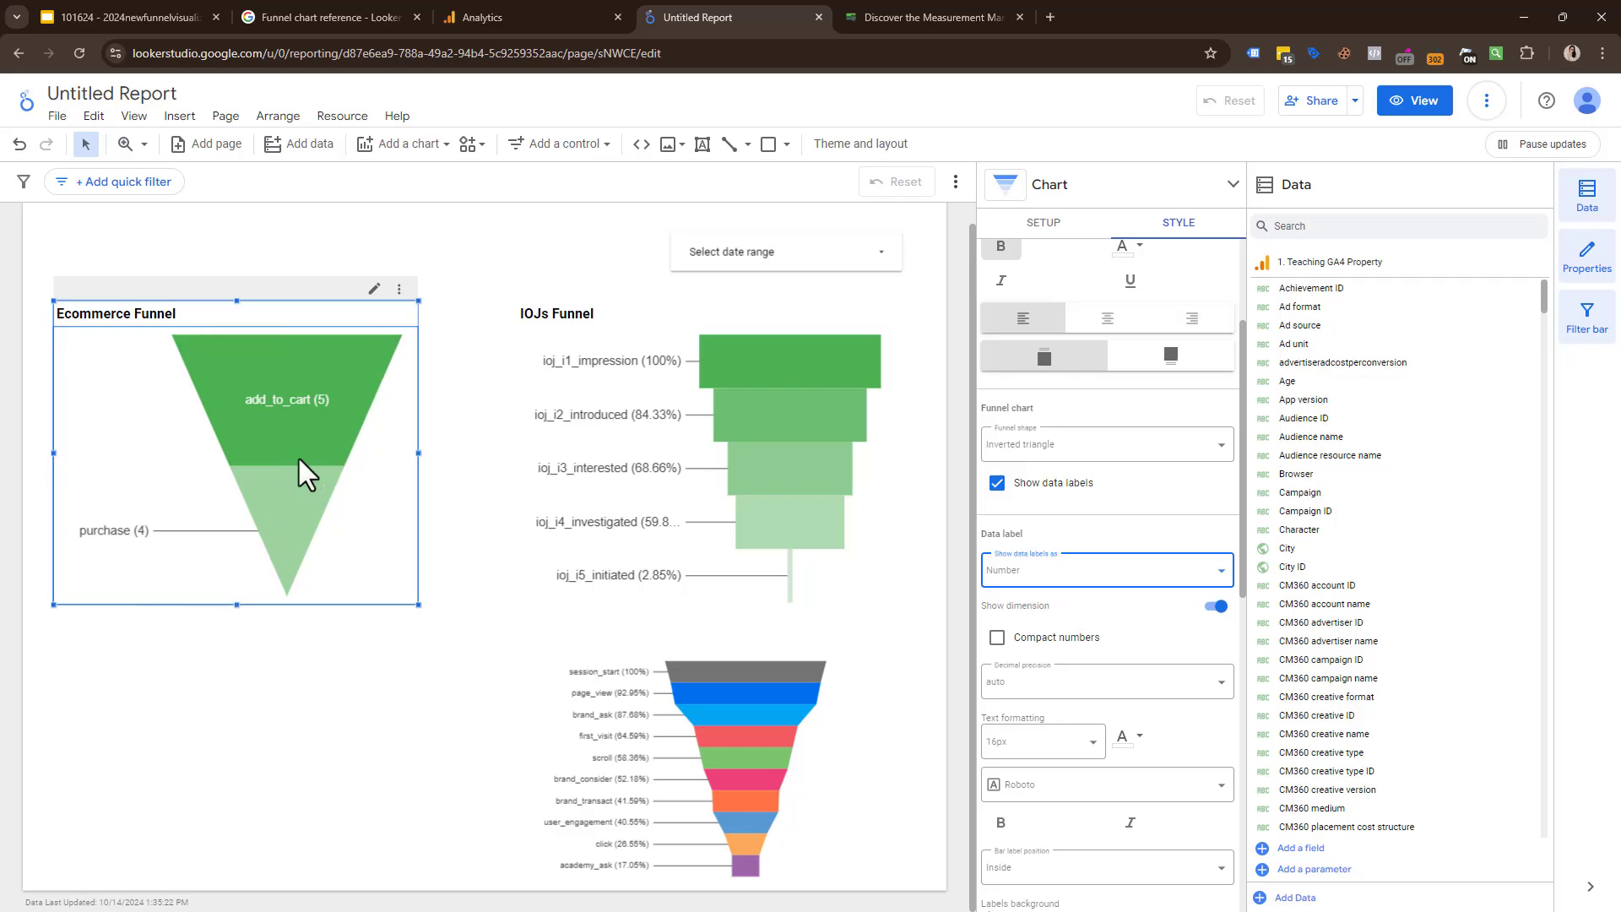
click(1106, 573)
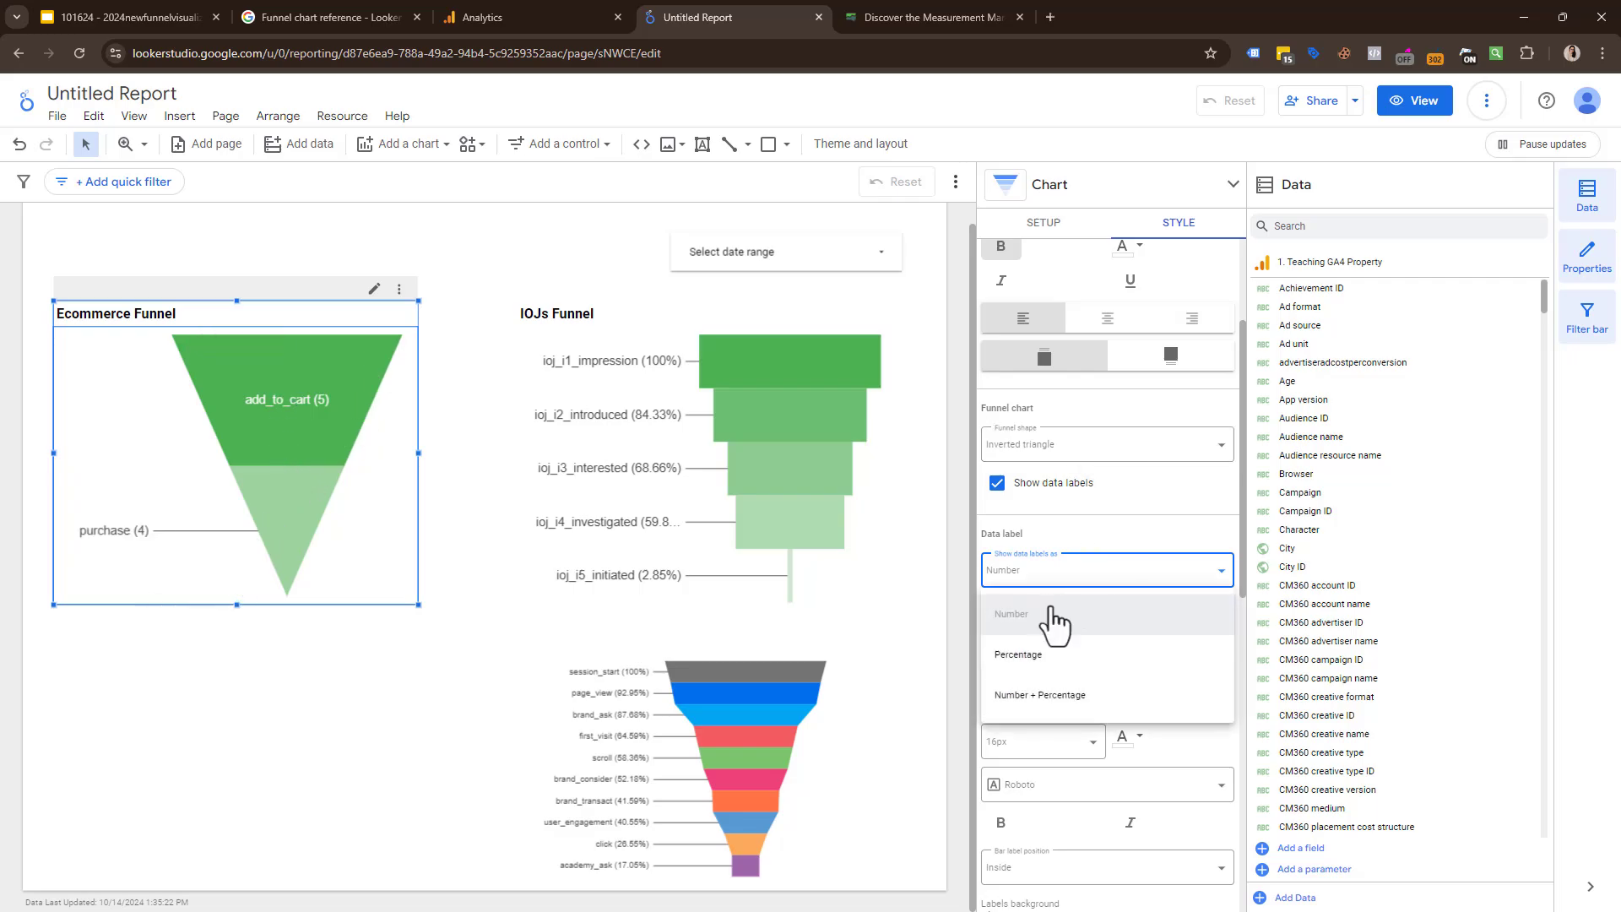
click(1062, 659)
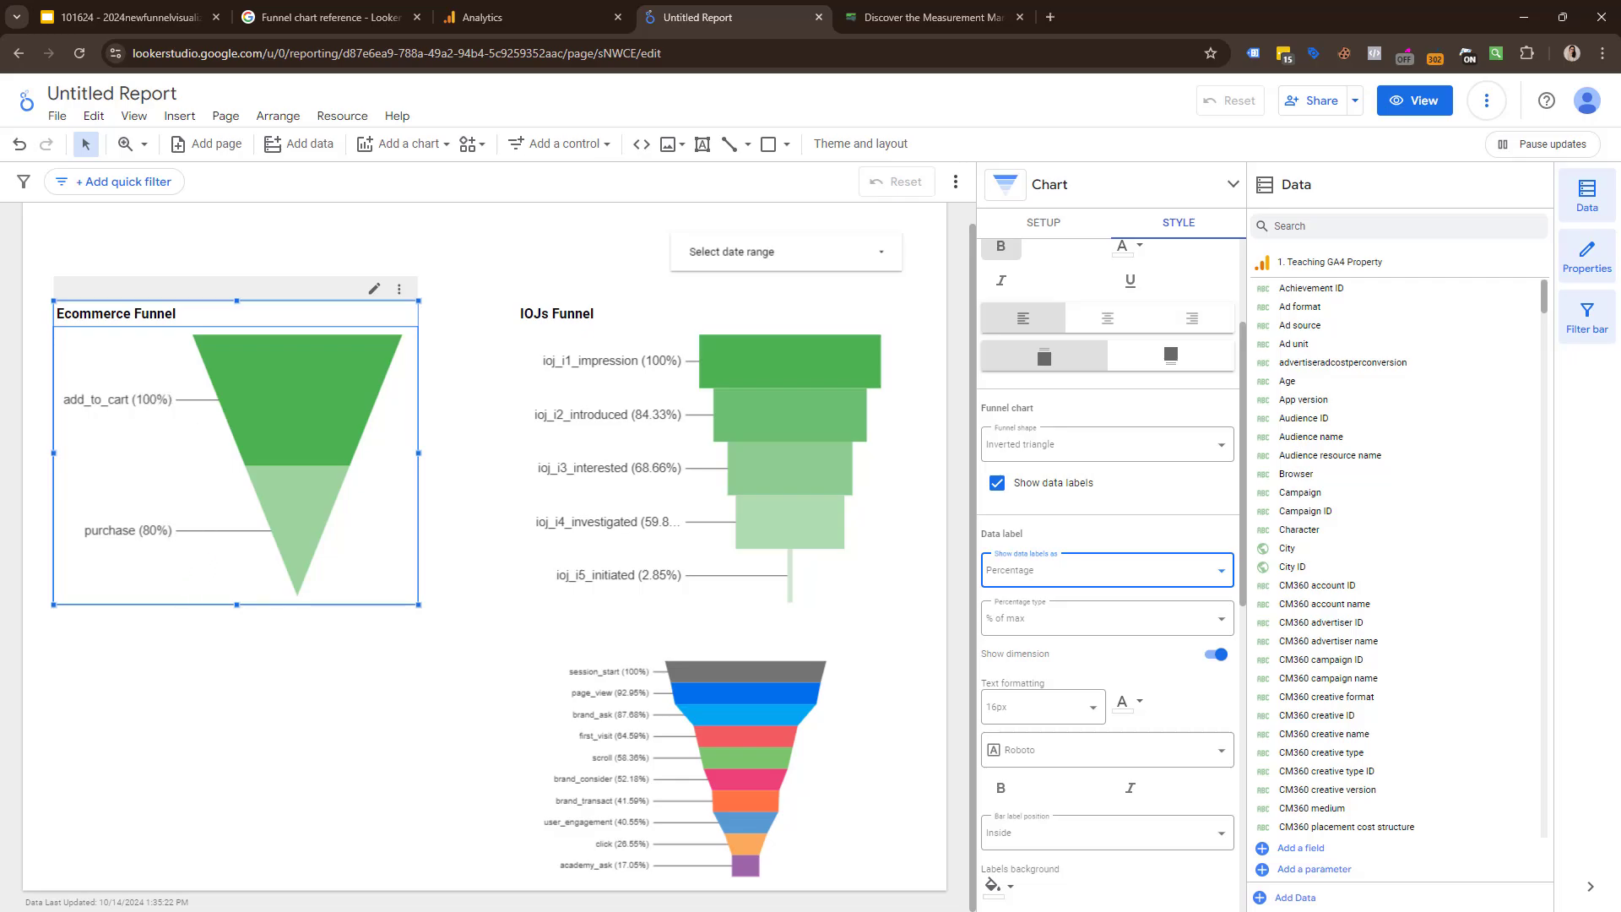
key(alt+Tab)
double_click(256, 249)
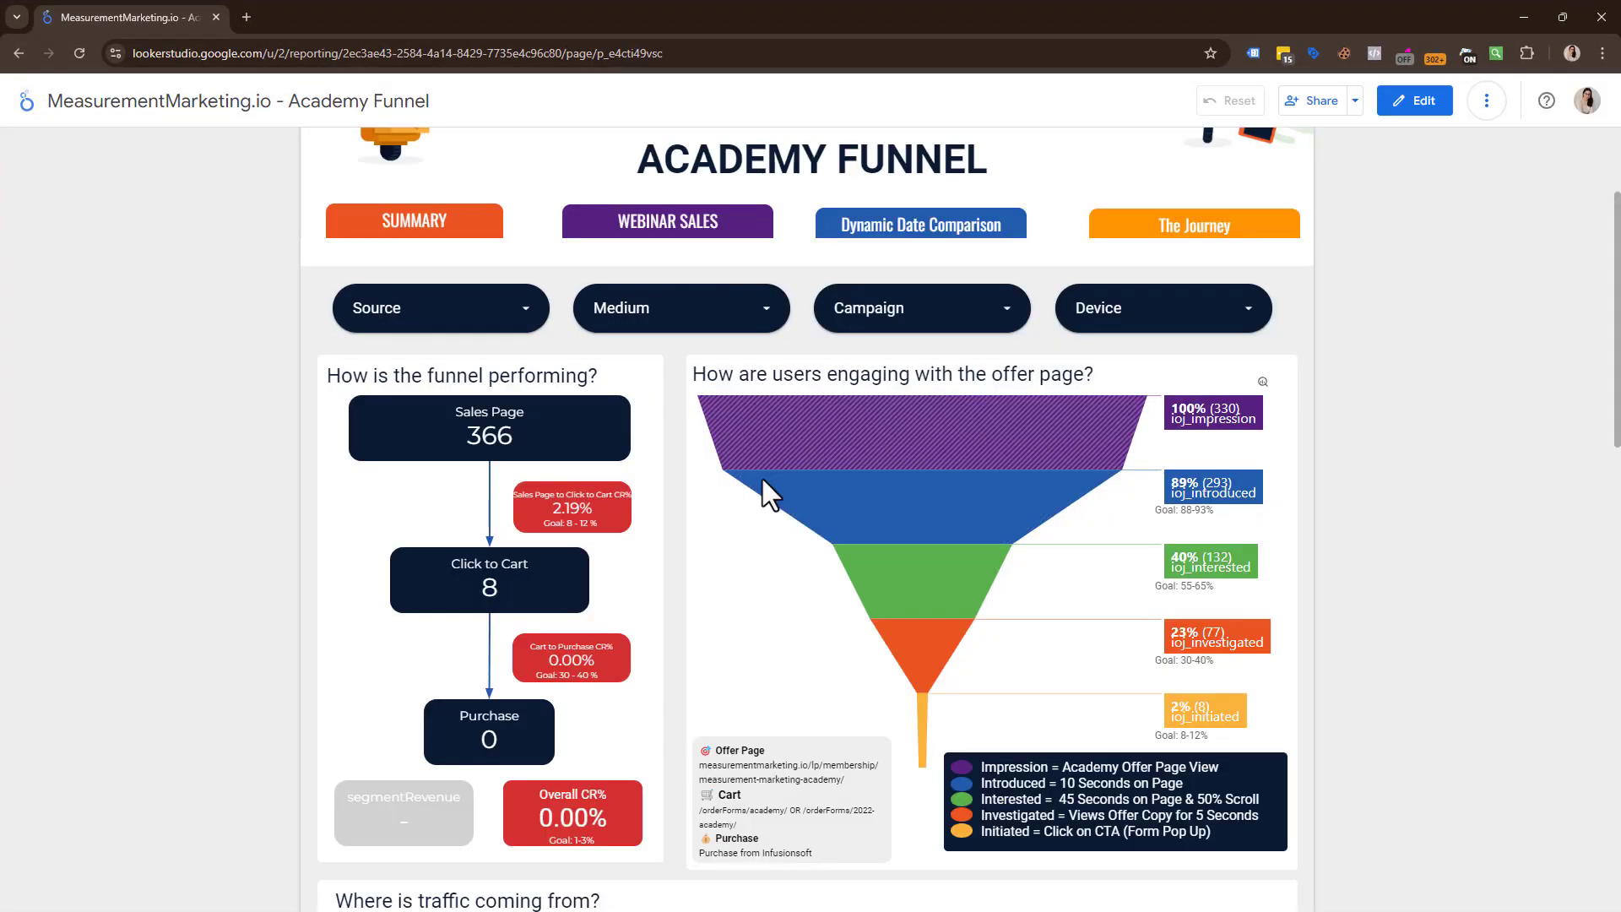
drag(1011, 11, 3, 25)
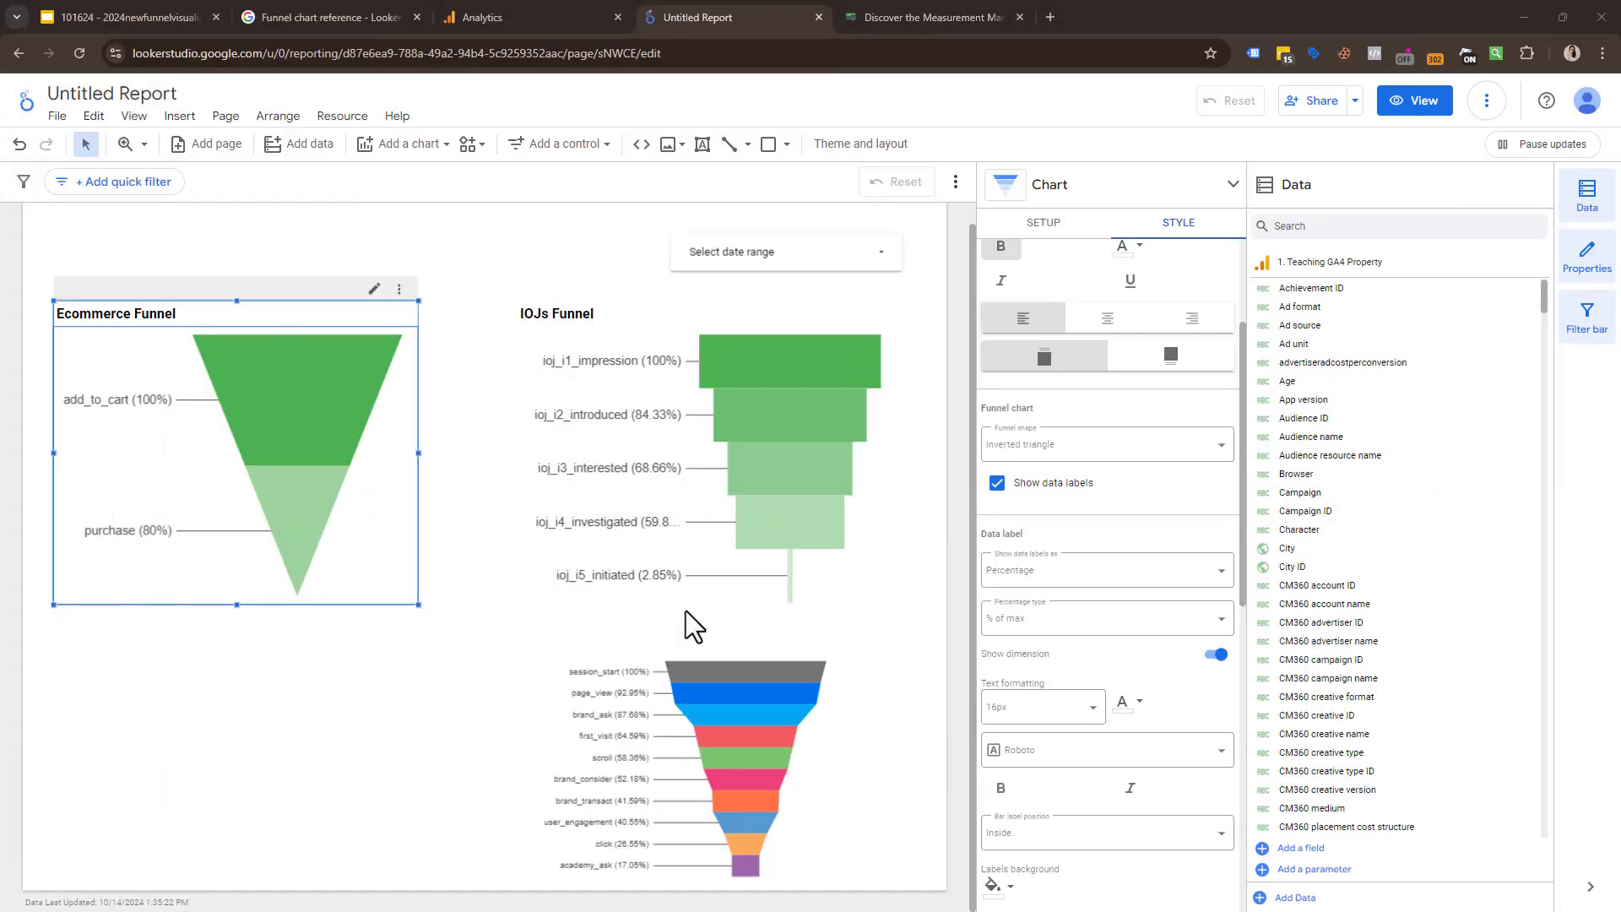
- Set the Ecommerce Funnel's data label text size to 16px, after briefly trying 24px
scroll(1172, 505, down, 2)
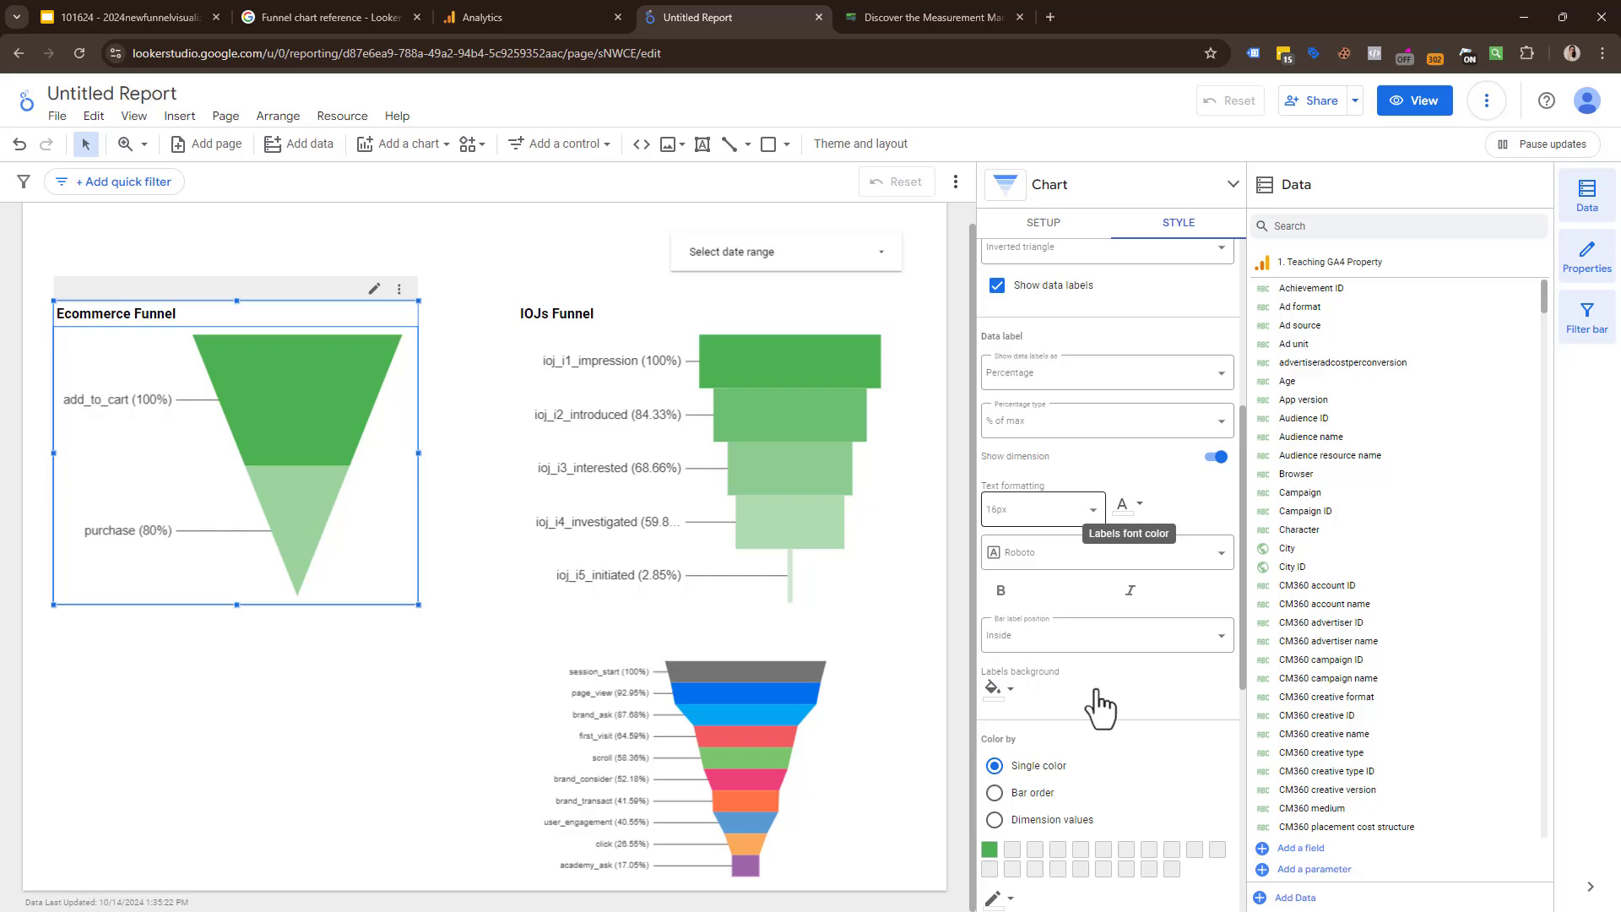
click(1055, 511)
click(665, 685)
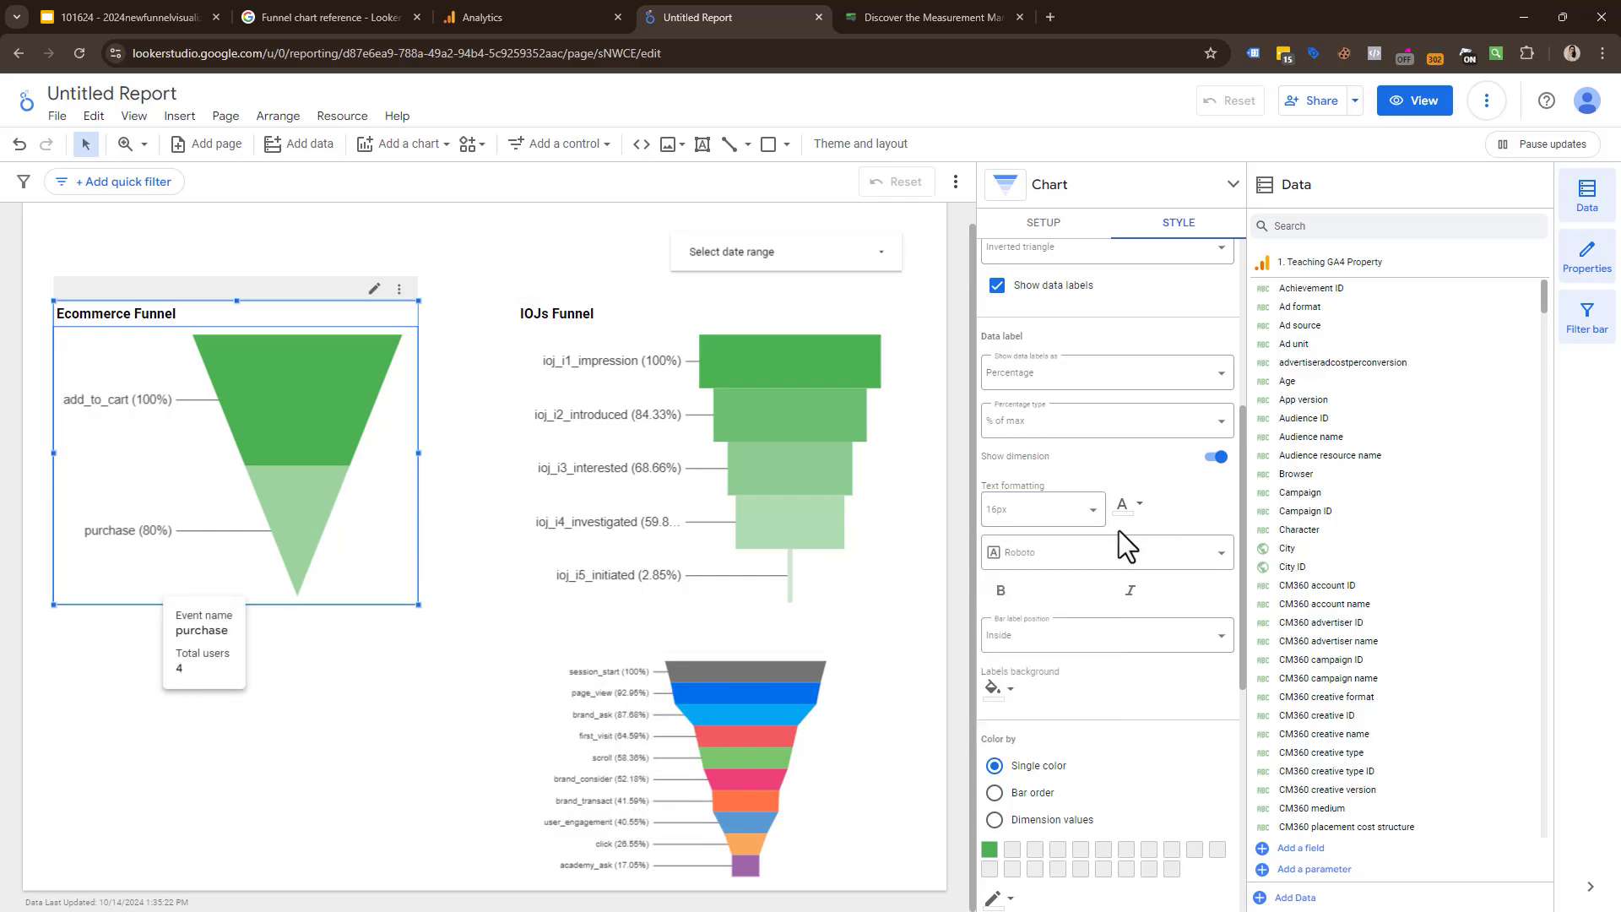
click(1071, 517)
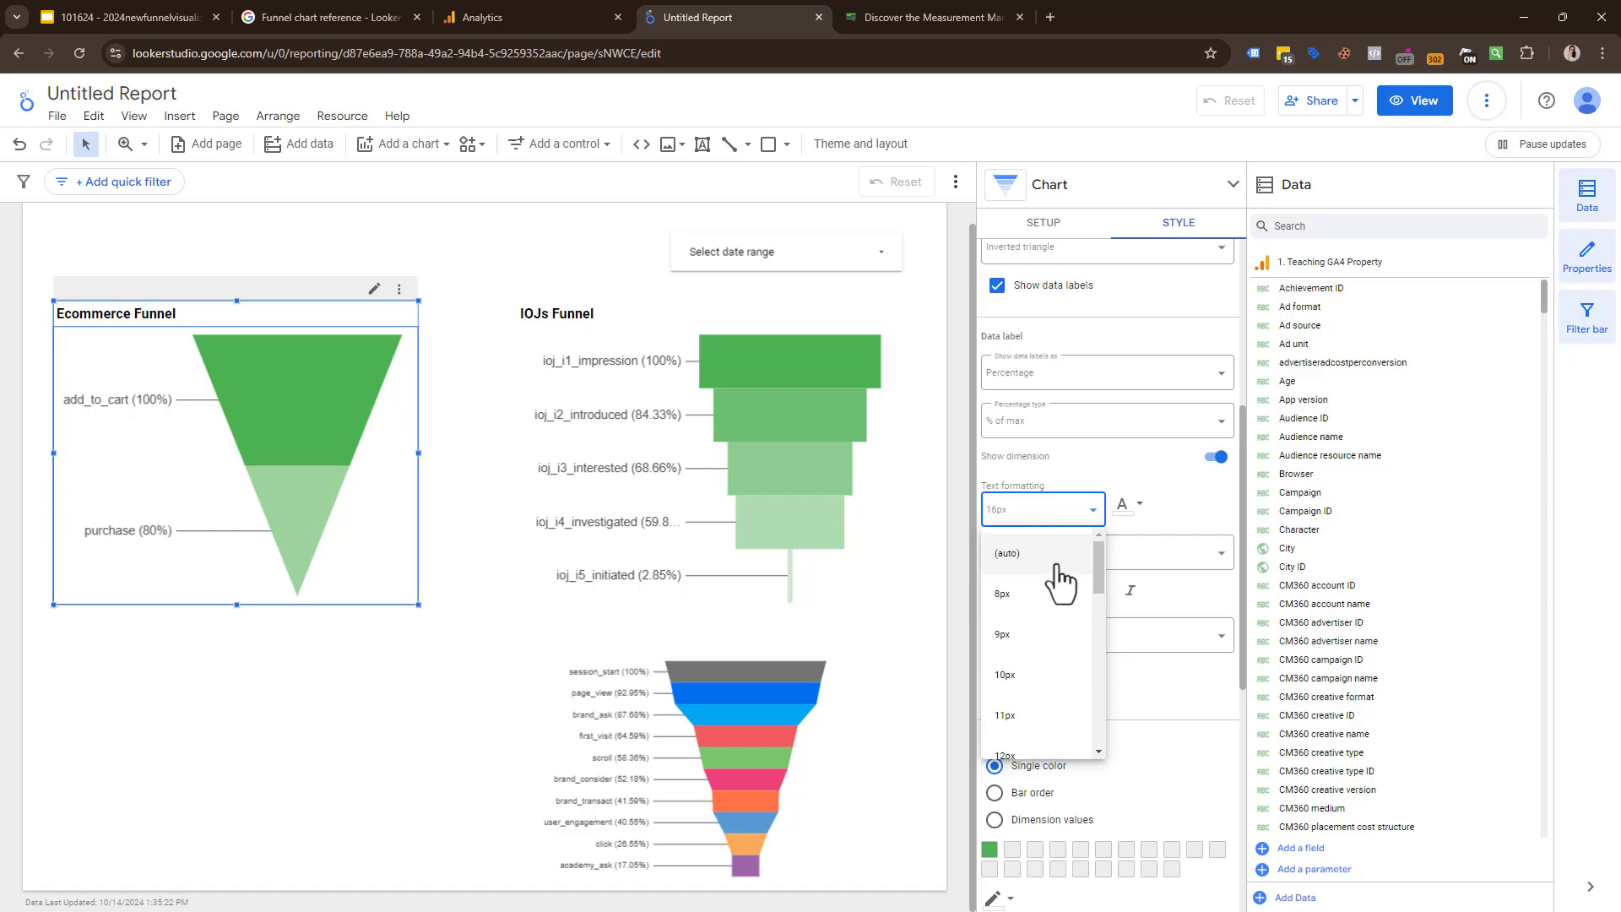
scroll(1047, 641, down, 5)
click(1031, 580)
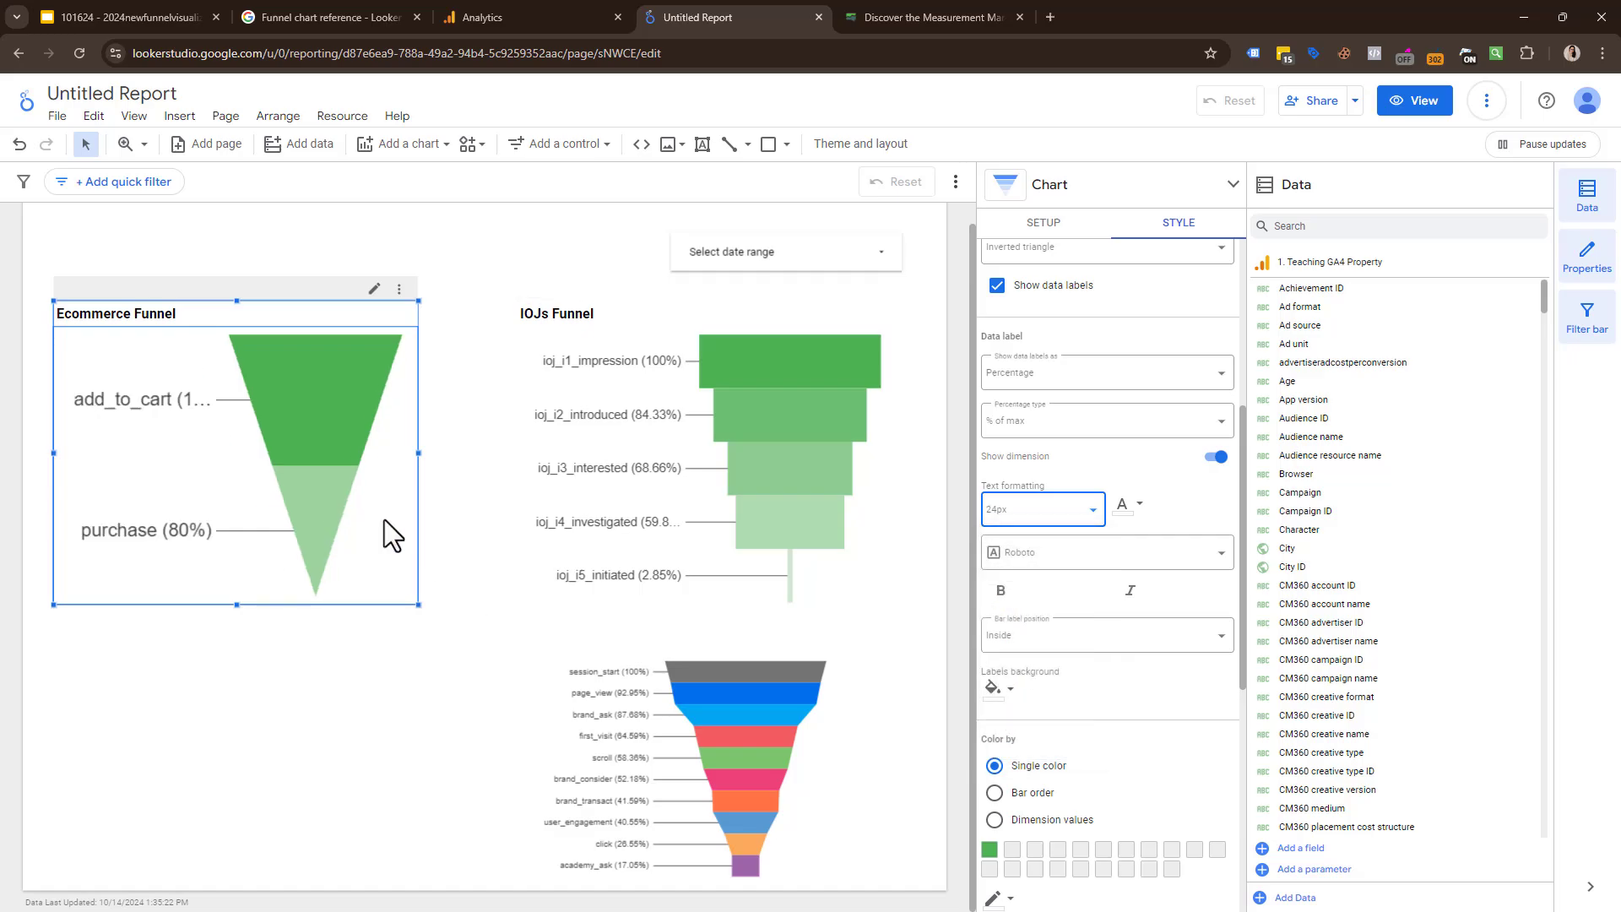
click(1047, 512)
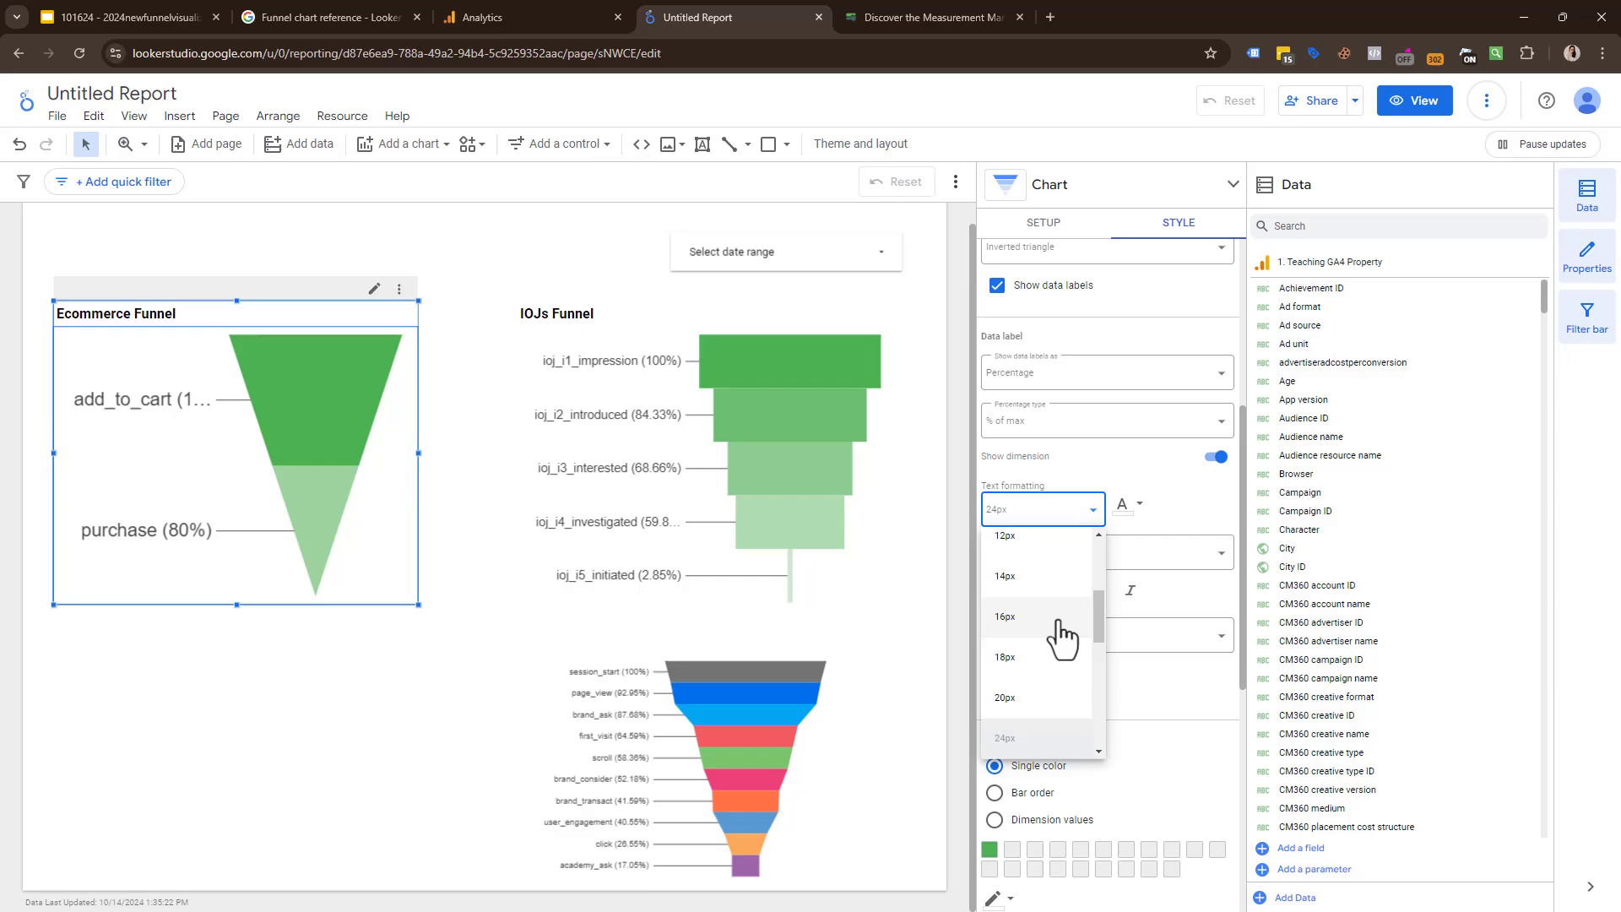
key(Return)
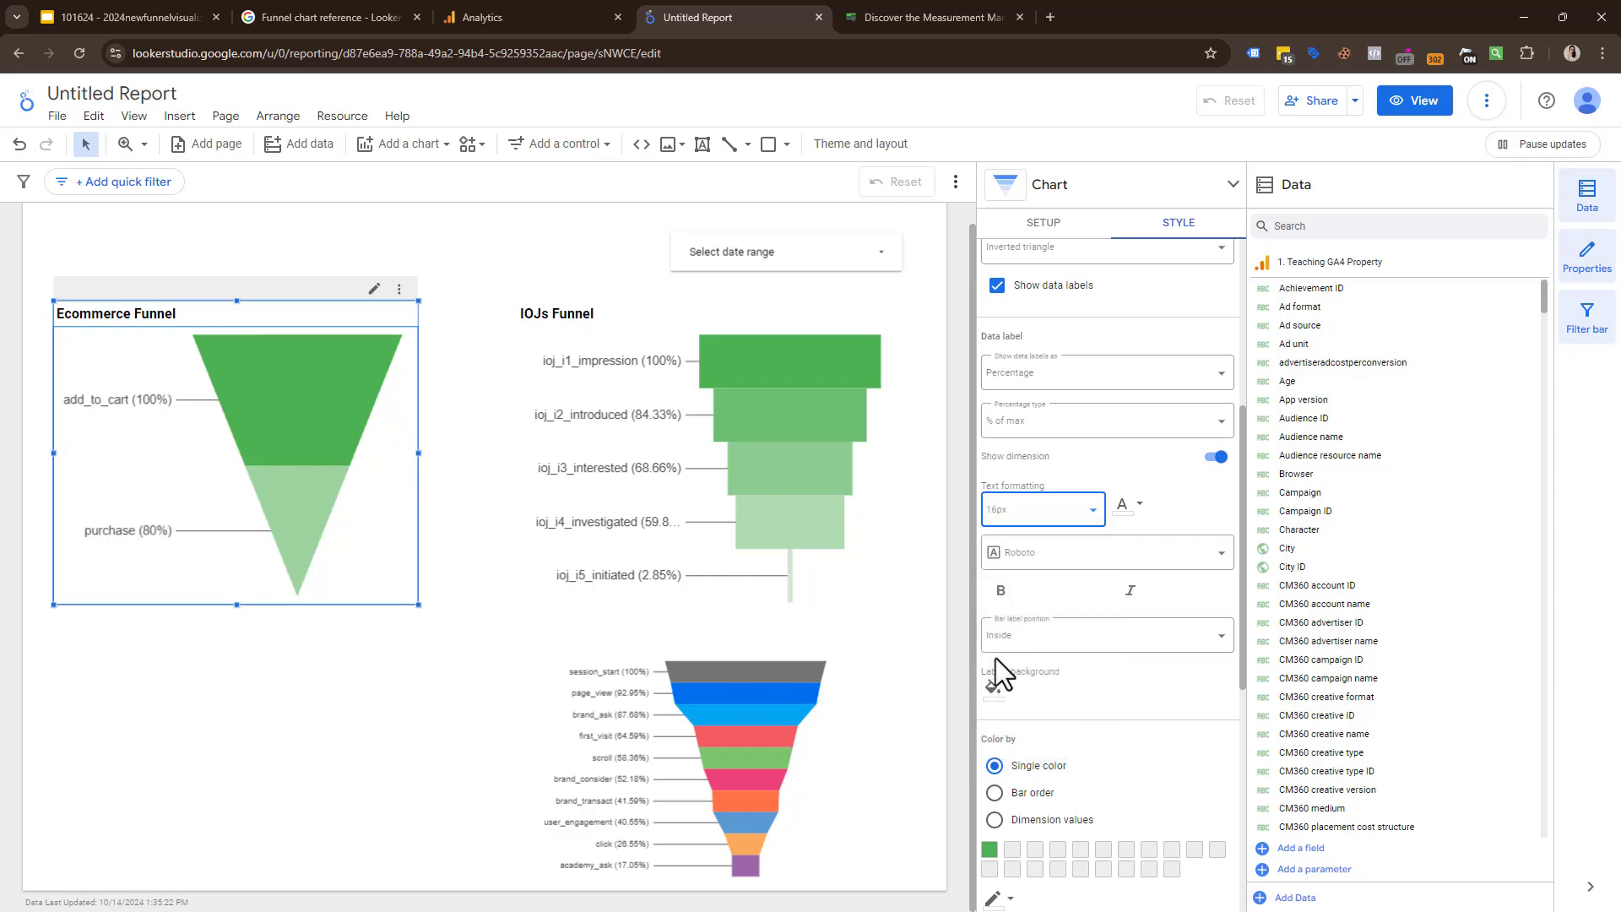
- Try coloring funnel steps by bar order, then revert to a single green color
scroll(1066, 601, down, 2)
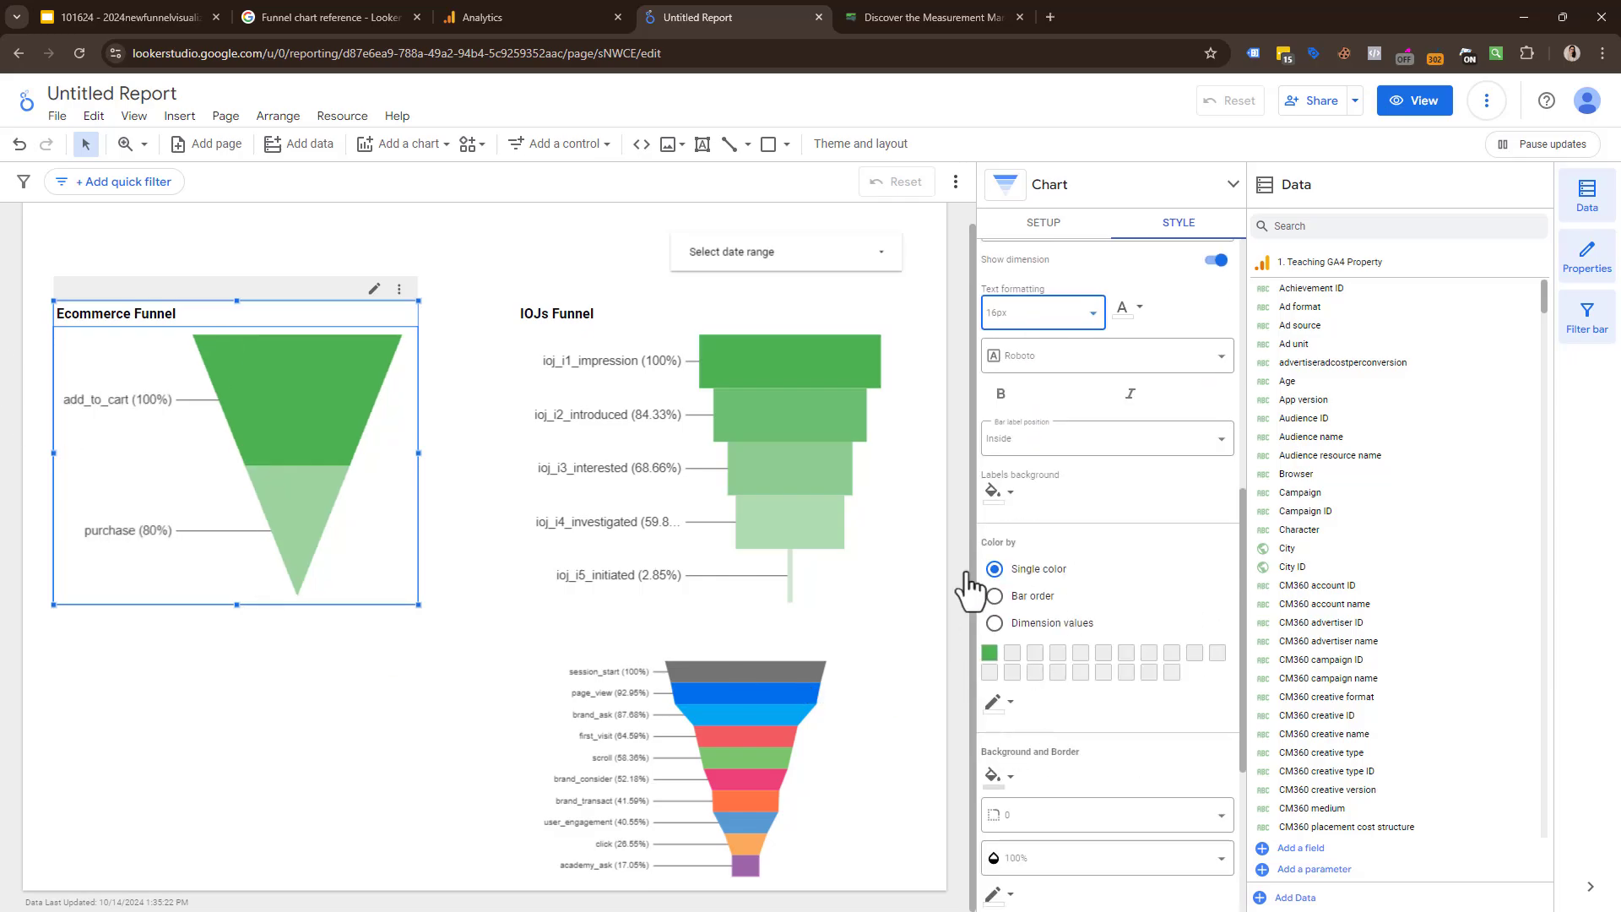
click(996, 623)
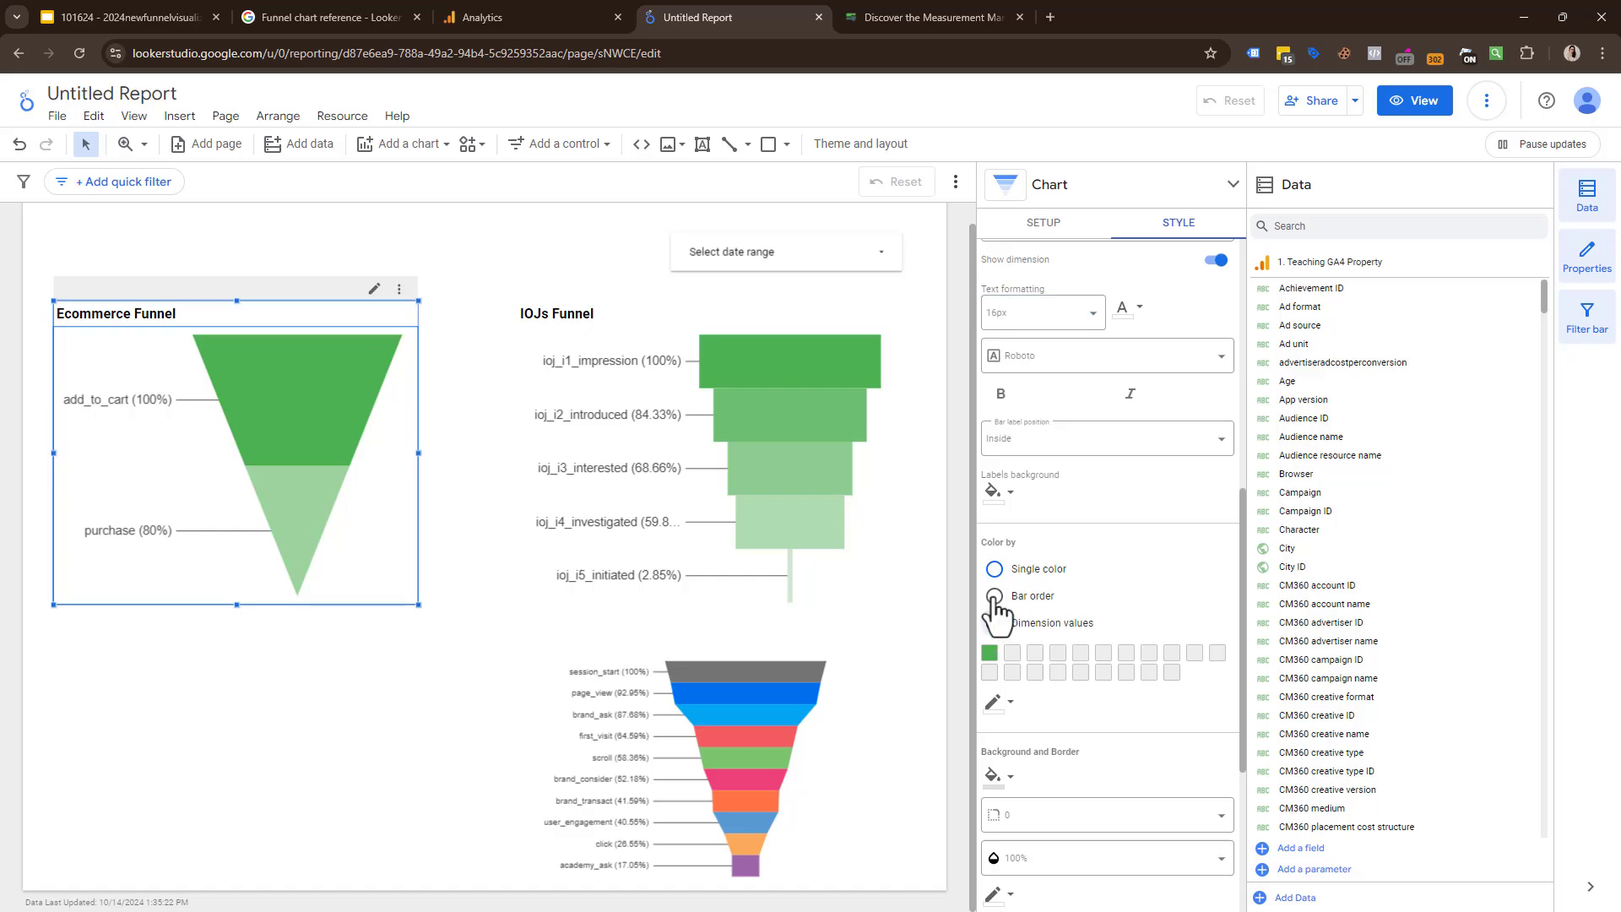
click(994, 596)
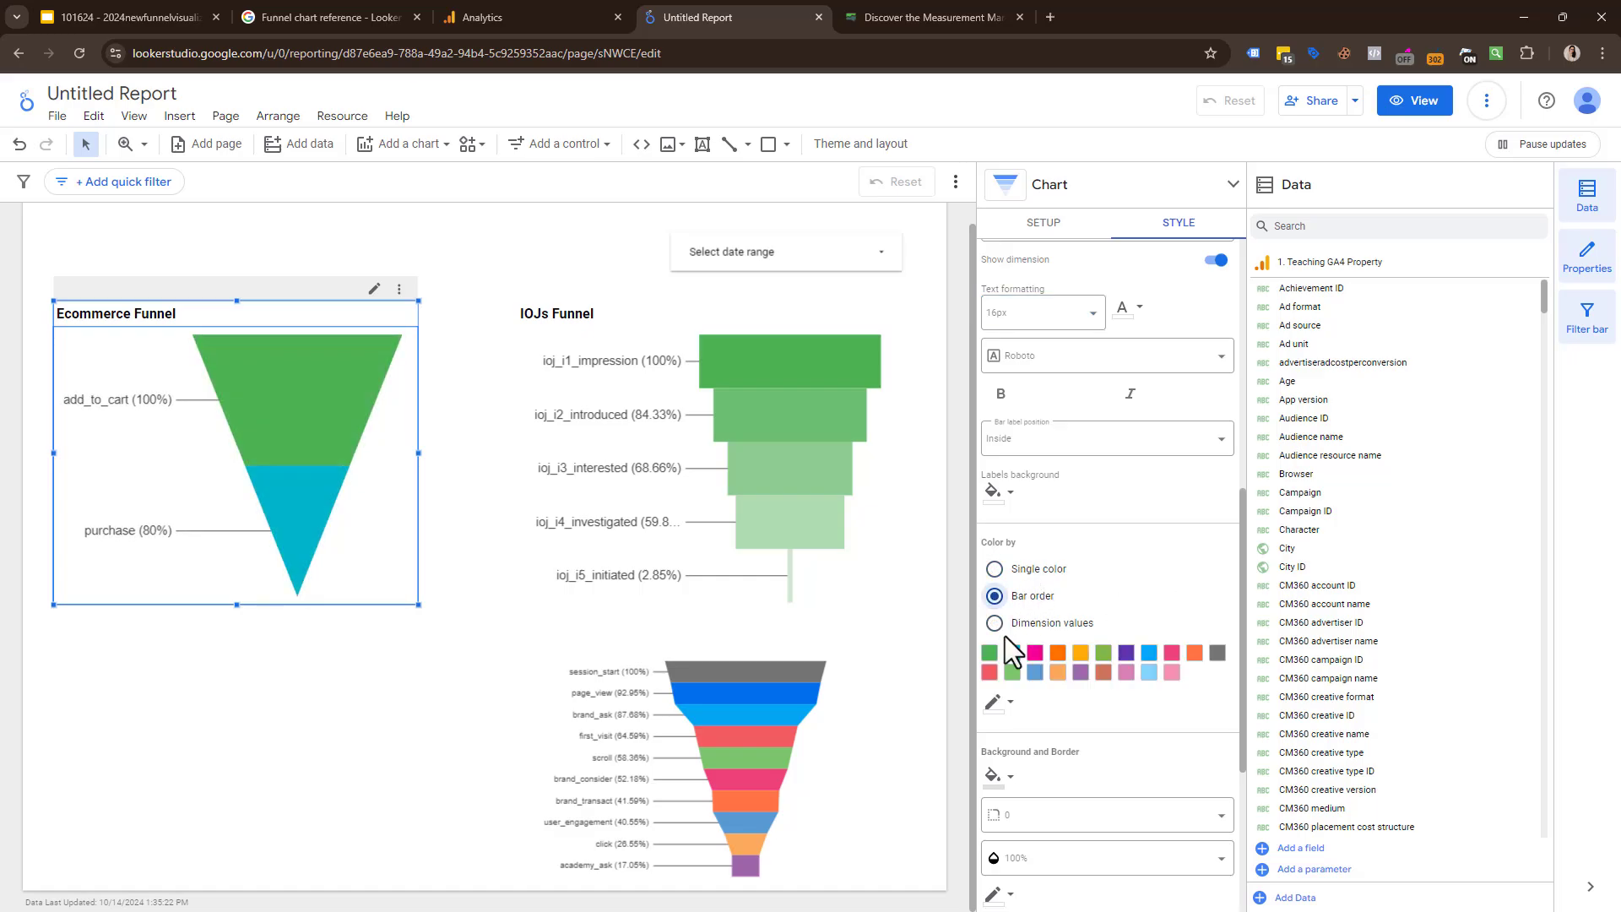
click(995, 570)
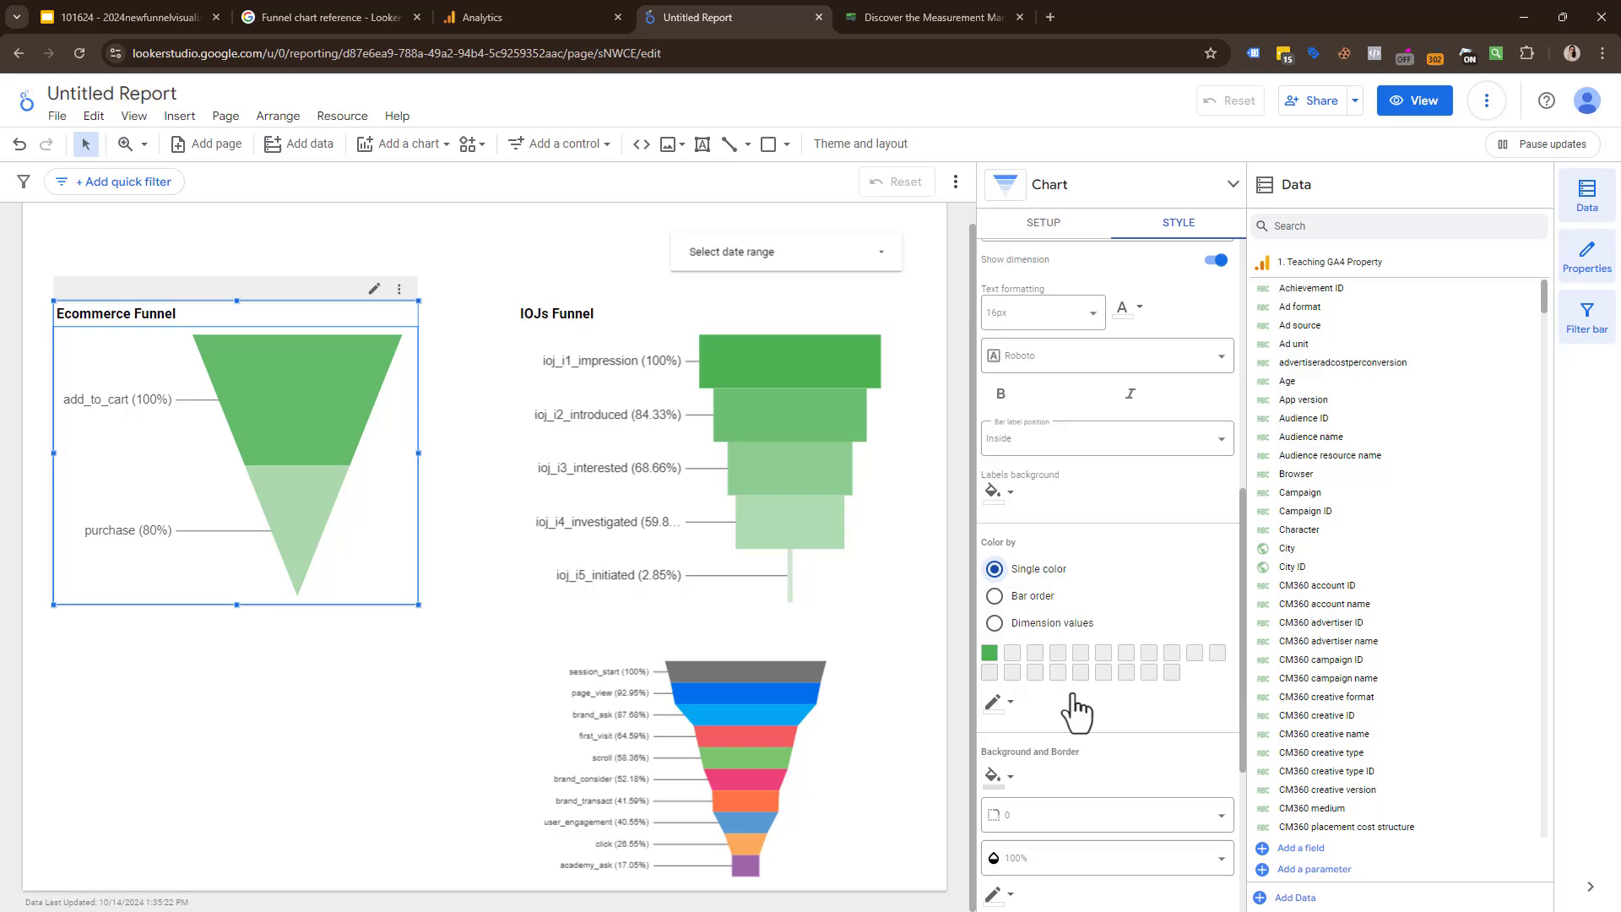
scroll(1100, 692, down, 4)
scroll(1113, 726, up, 5)
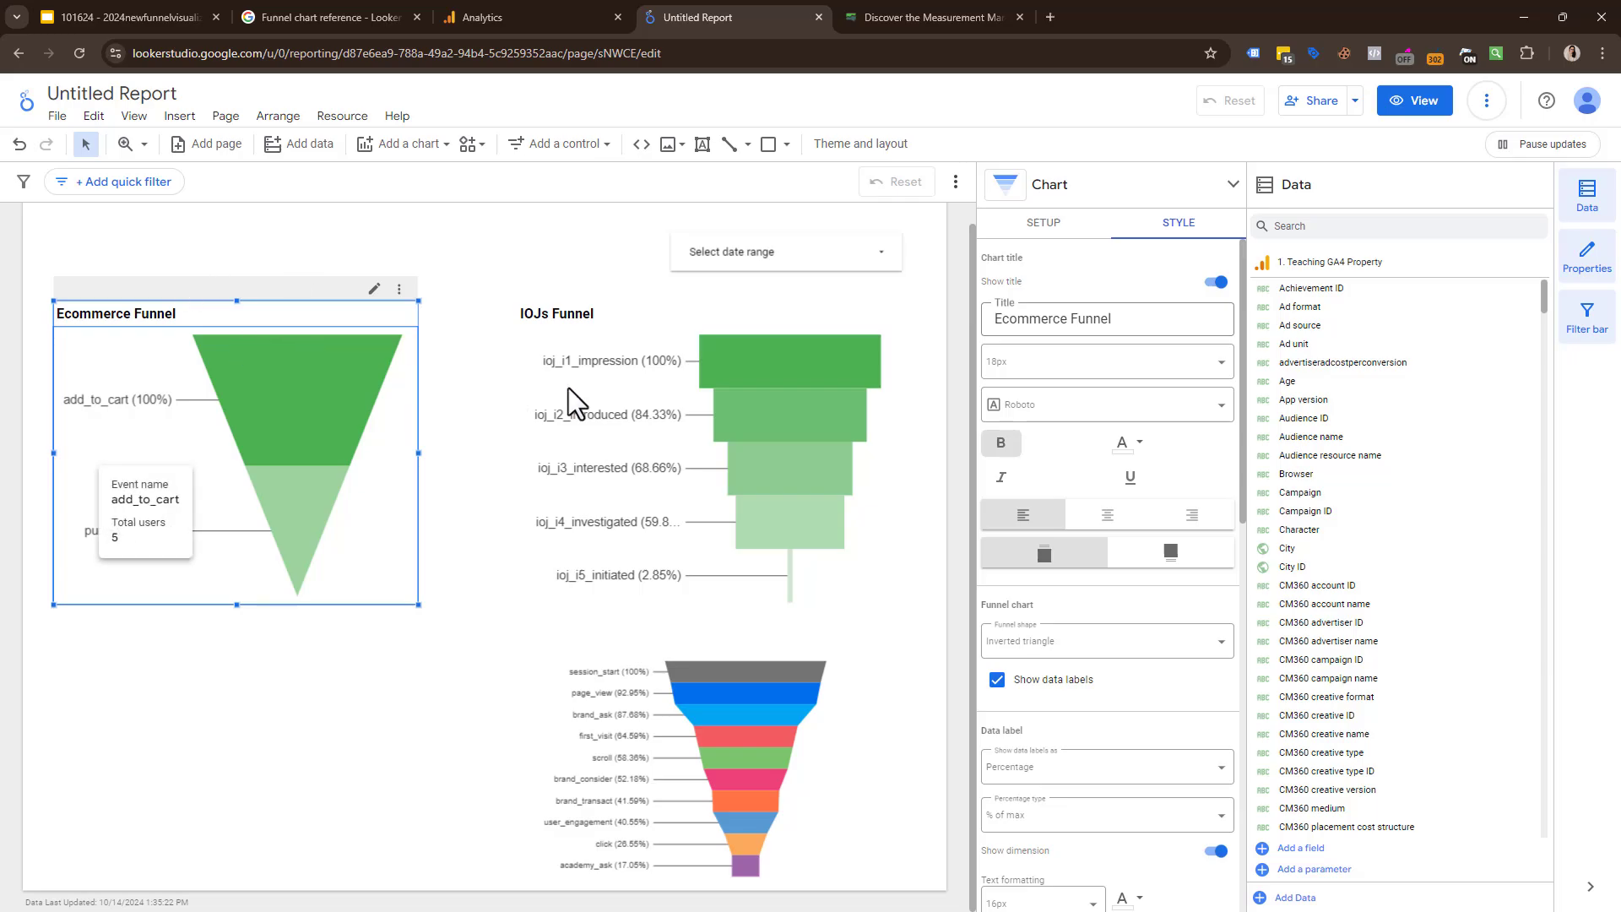
- Select the IOJs Funnel, compare with the Academy Funnel dashboard, and view its Setup
click(708, 306)
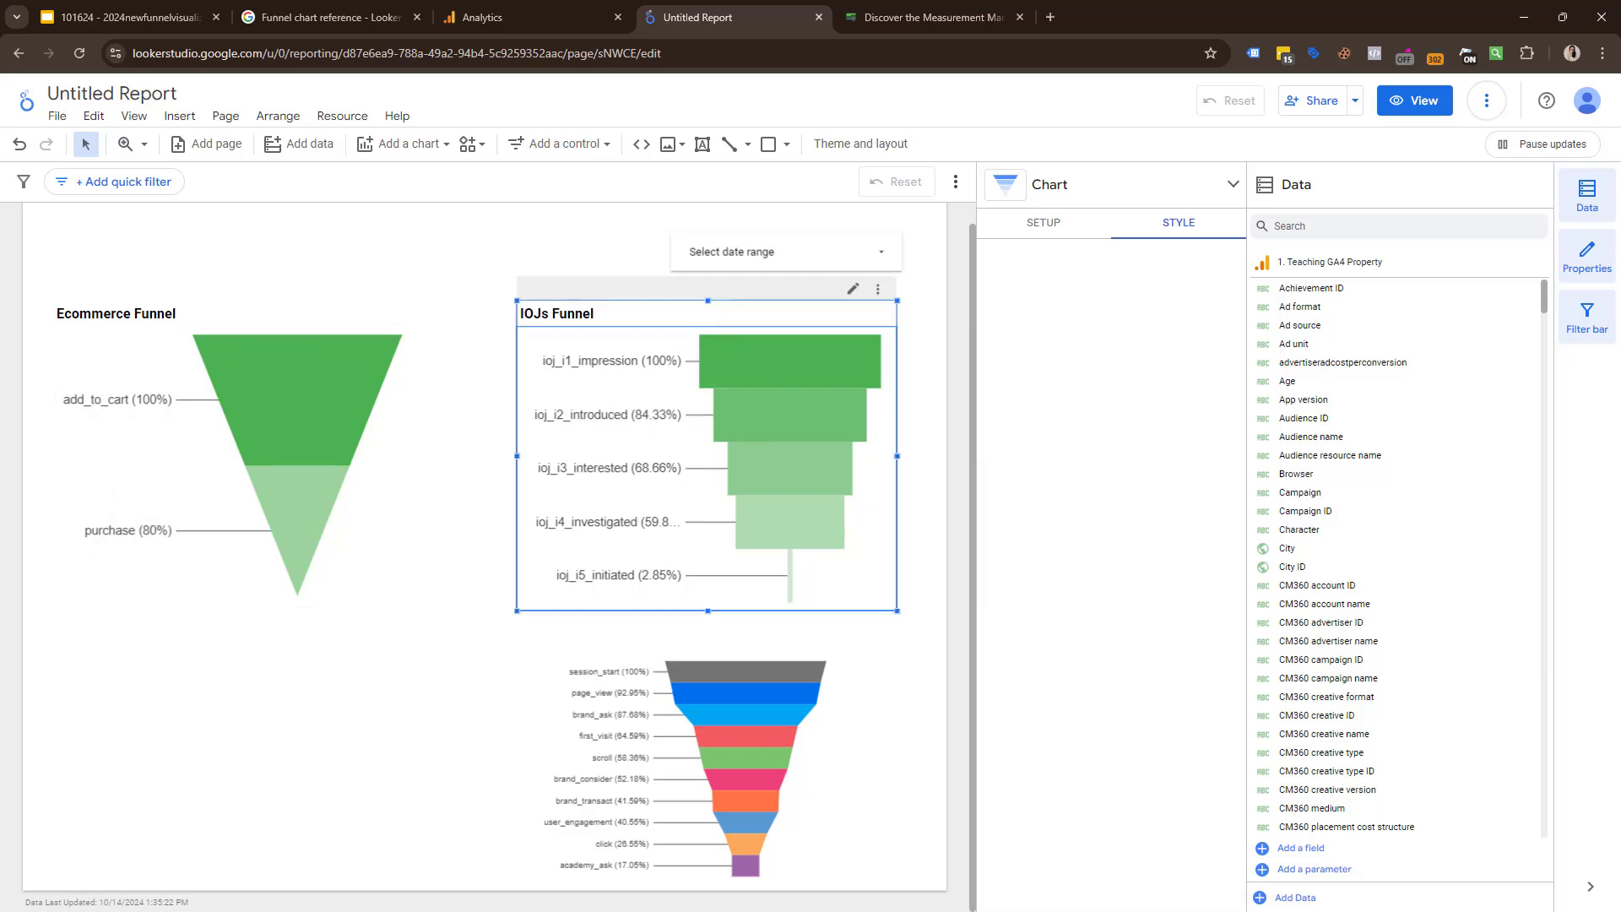
drag(579, 222, 696, 224)
double_click(695, 225)
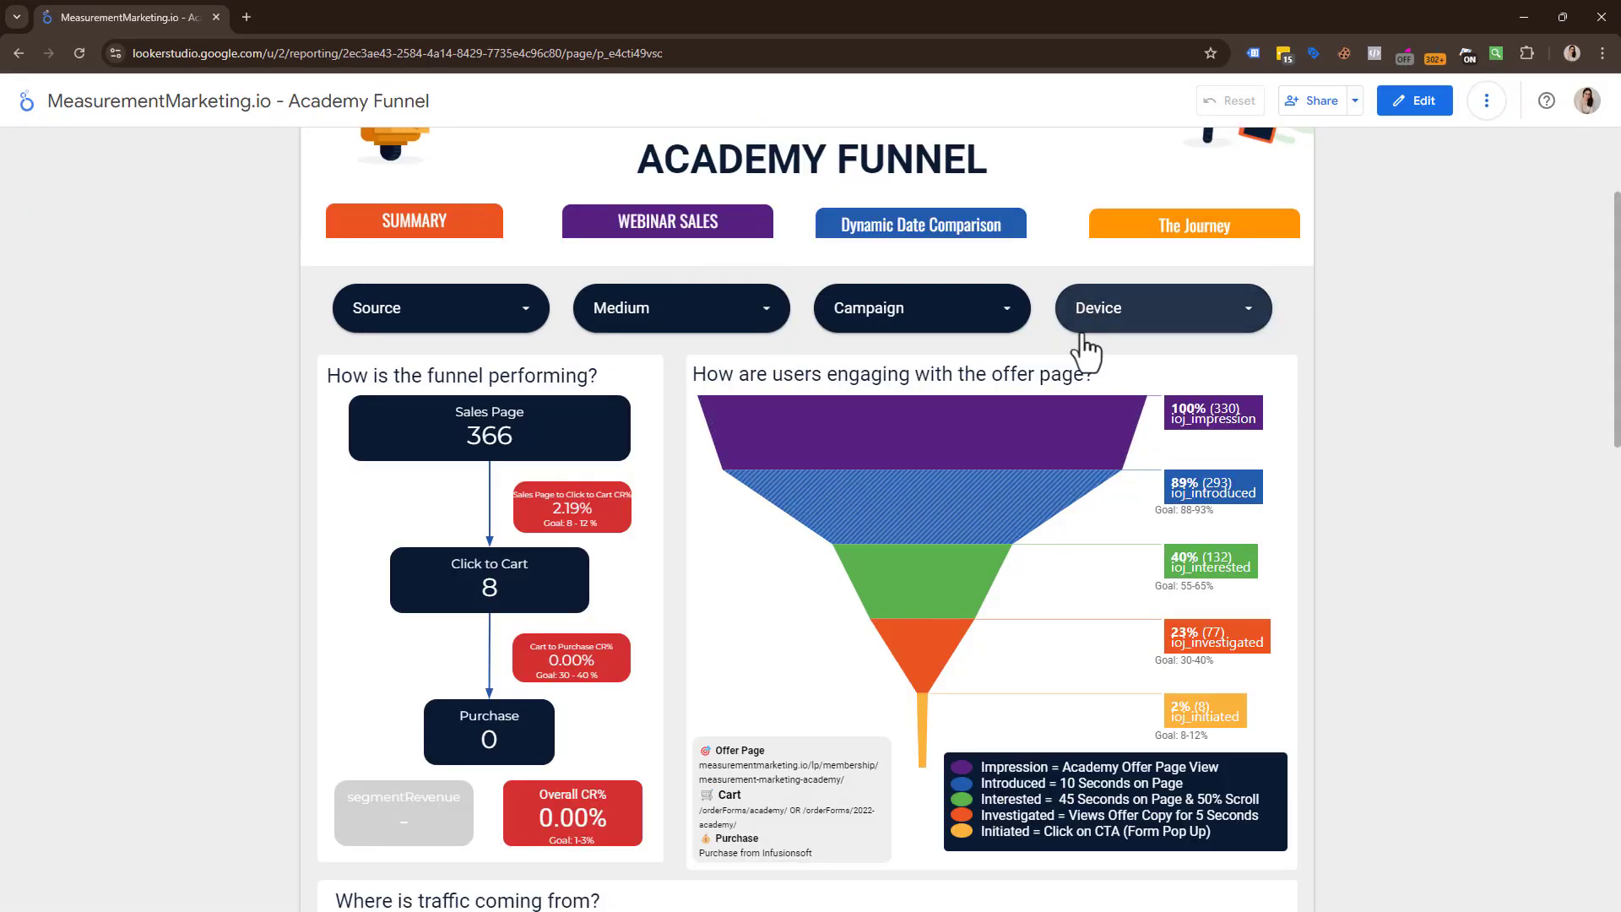
drag(1089, 15, 933, 17)
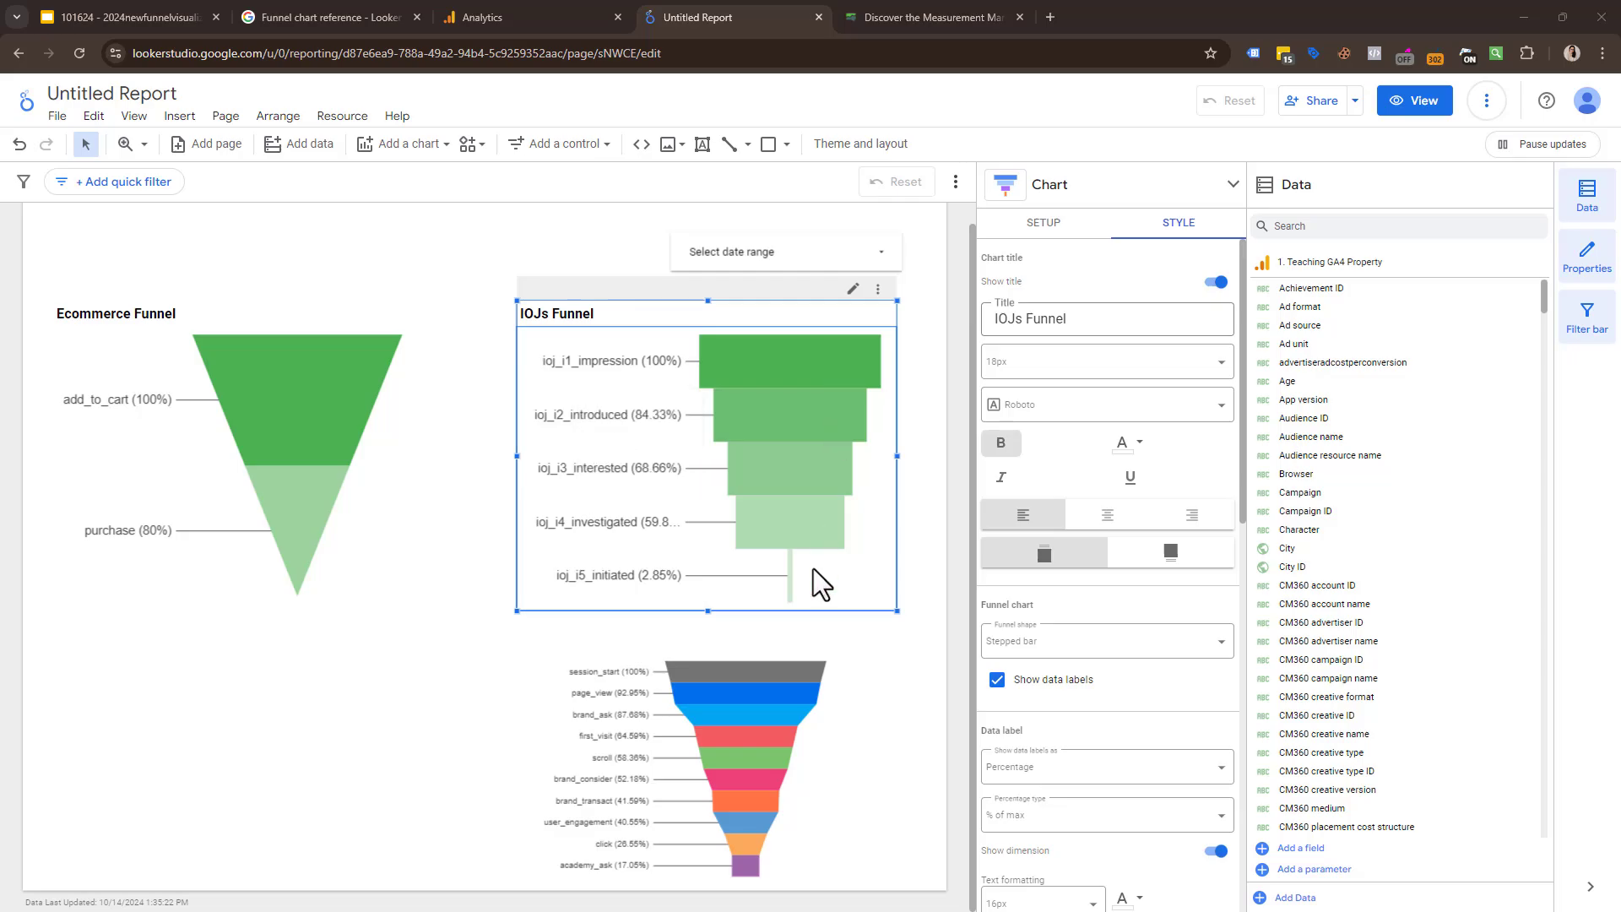
click(1060, 227)
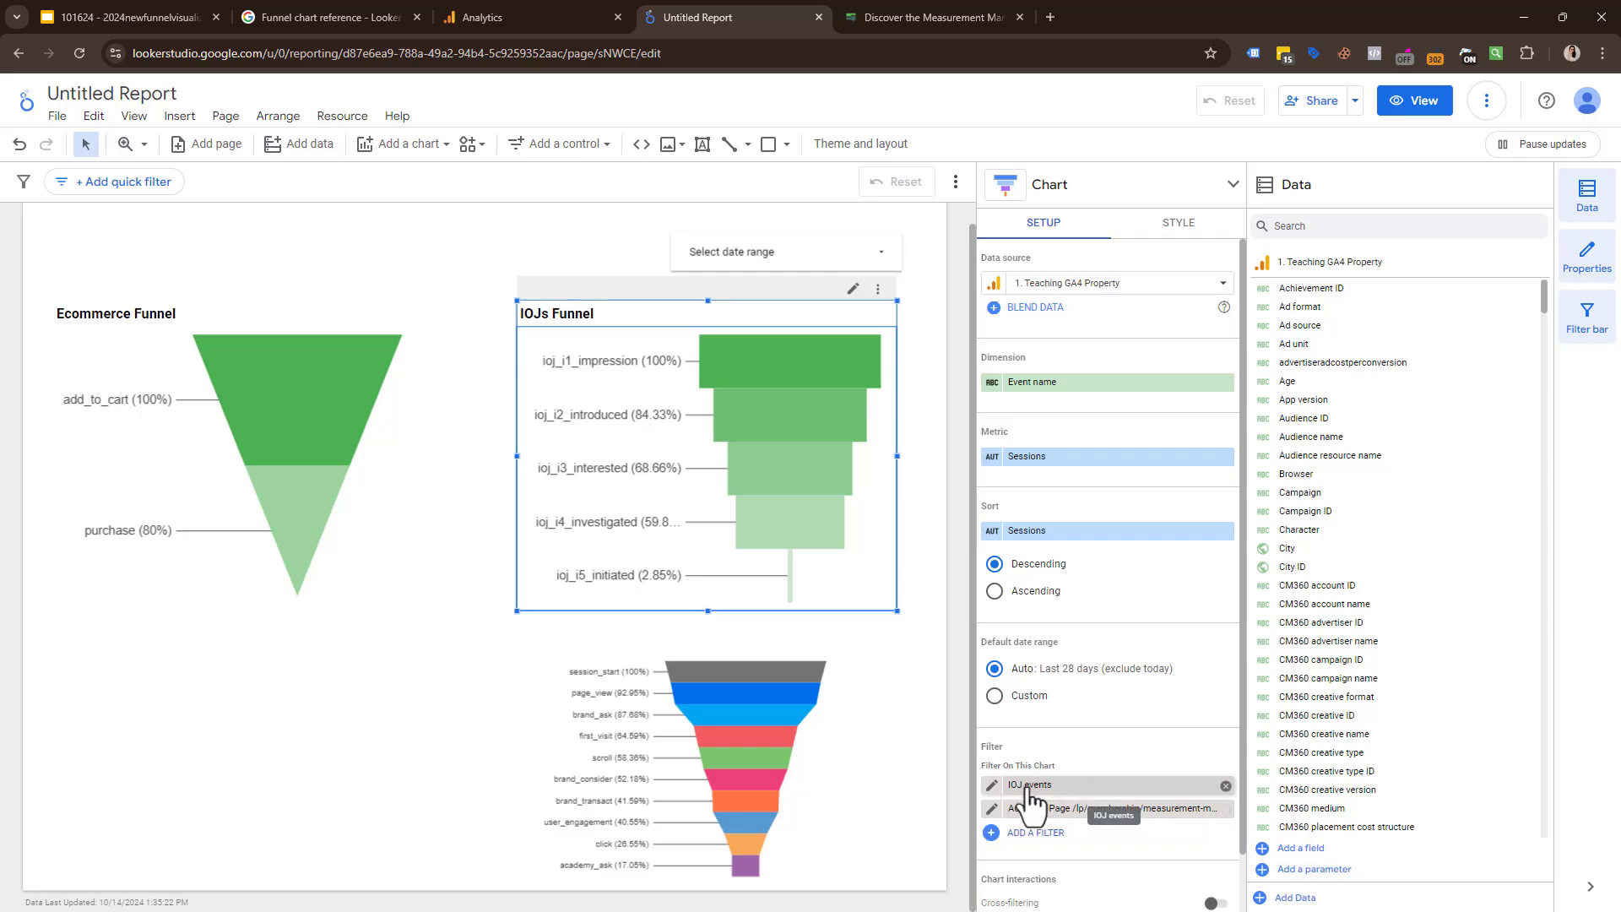
click(995, 785)
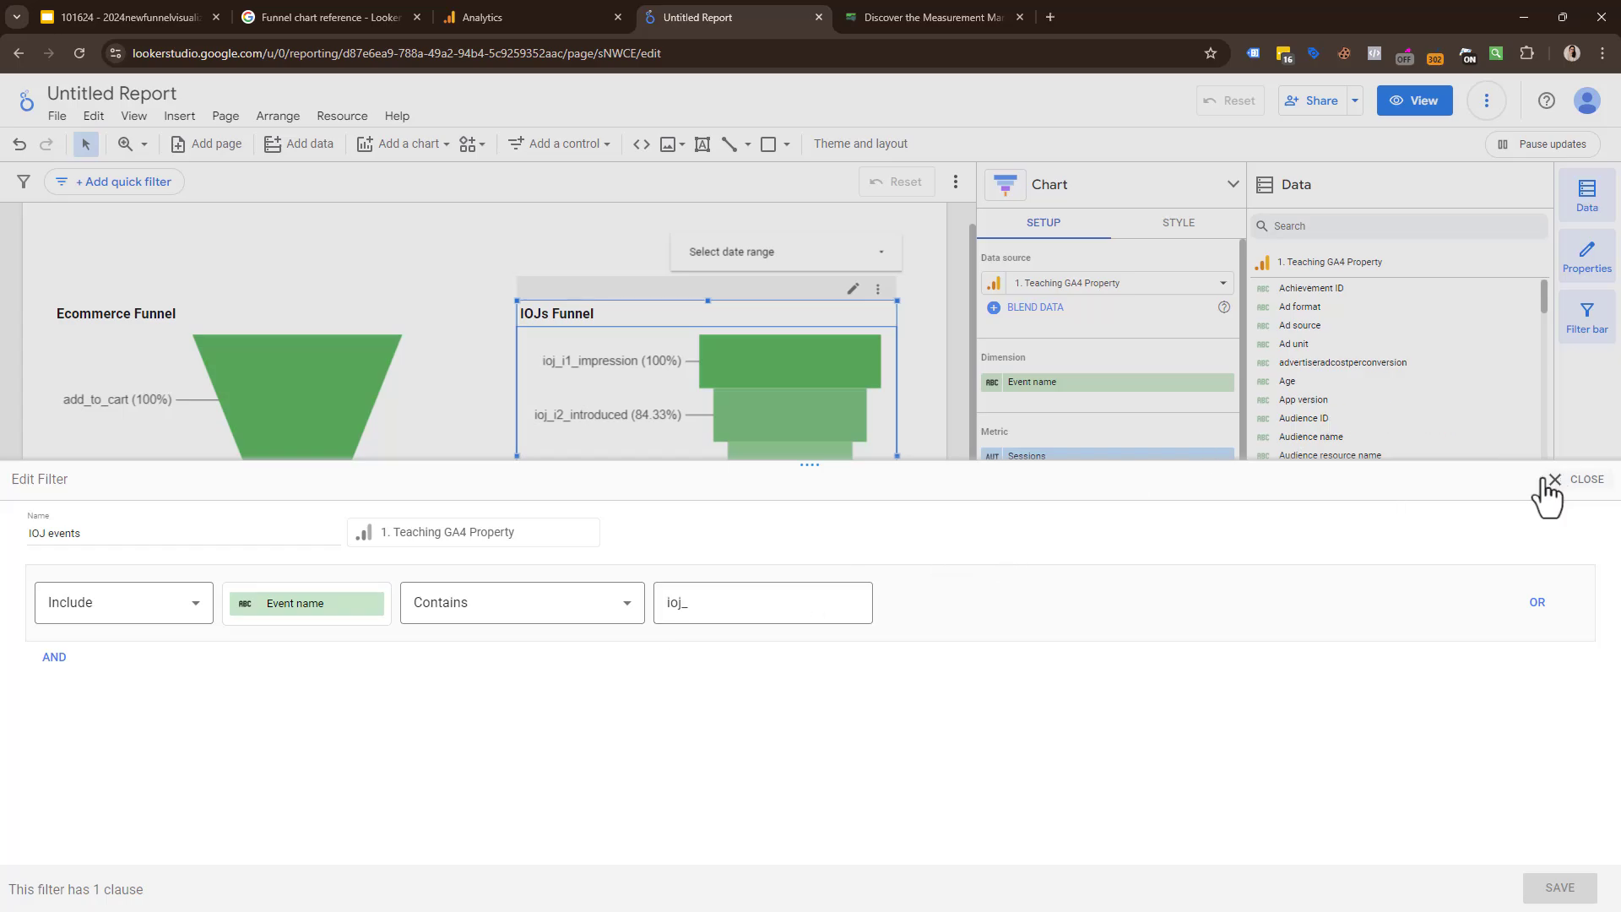
click(606, 340)
click(996, 809)
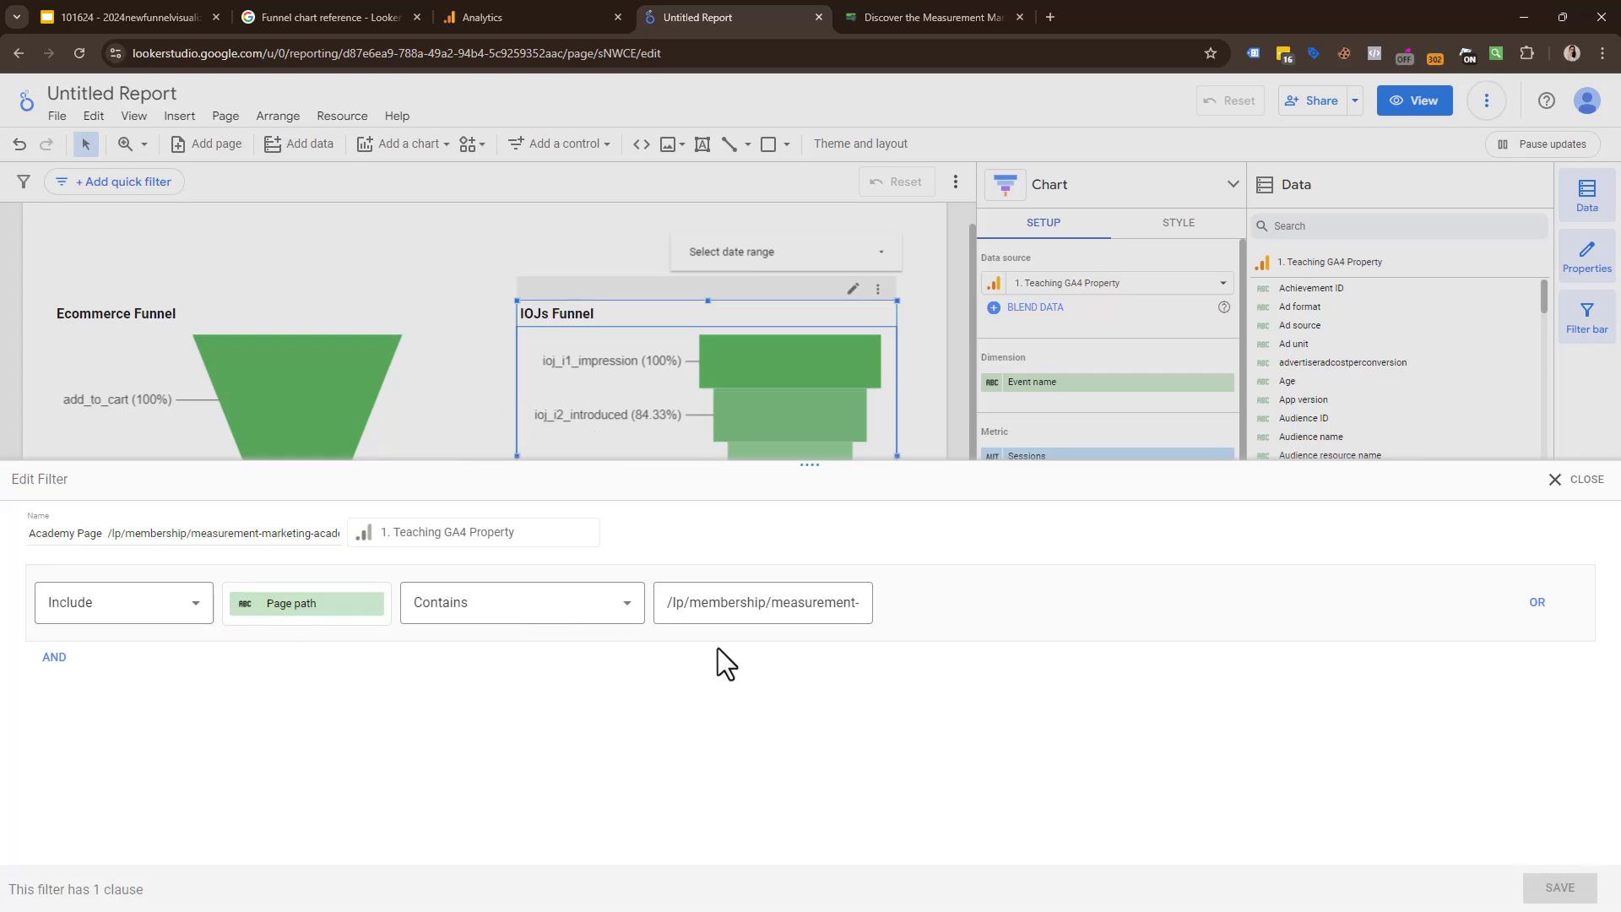
drag(664, 603, 1041, 616)
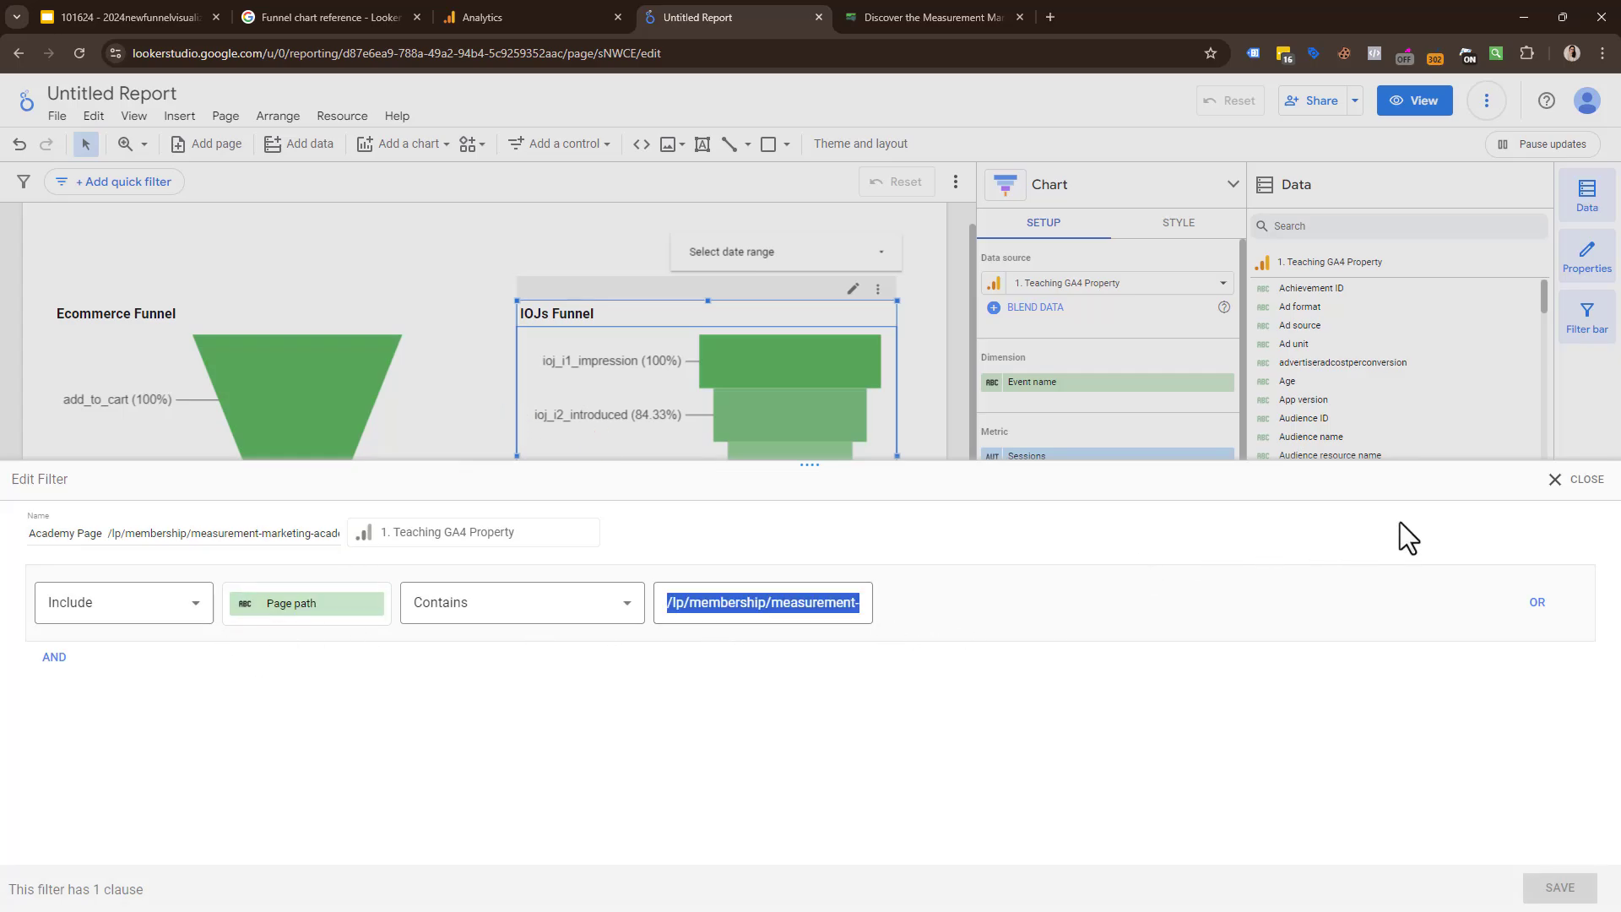
click(1574, 482)
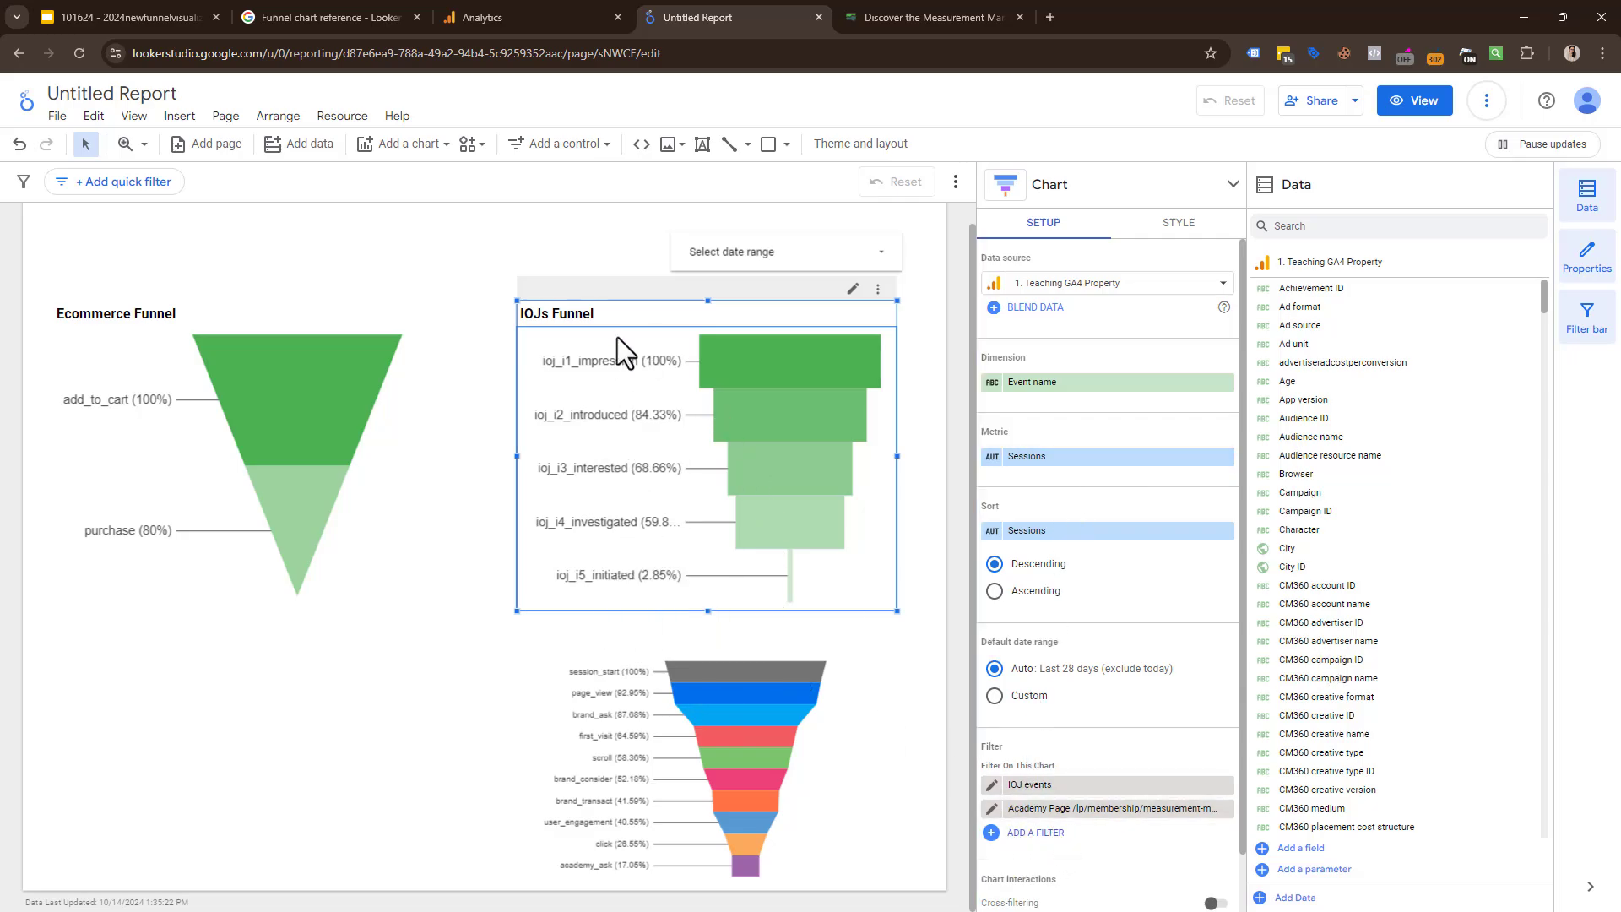
mouse_move(787, 691)
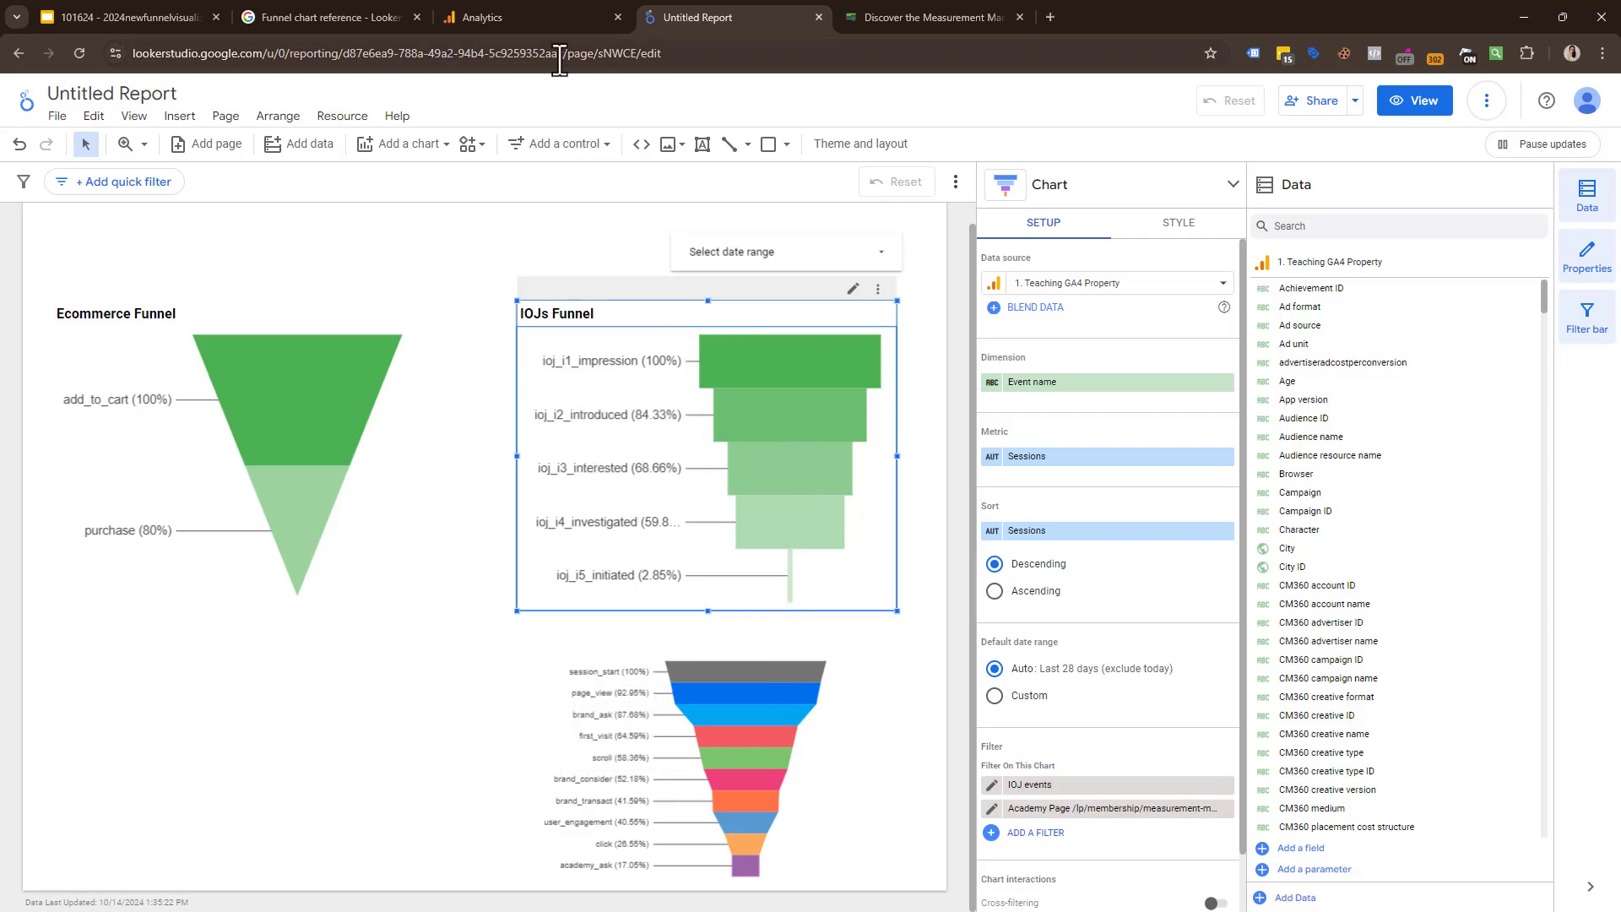
mouse_move(517, 11)
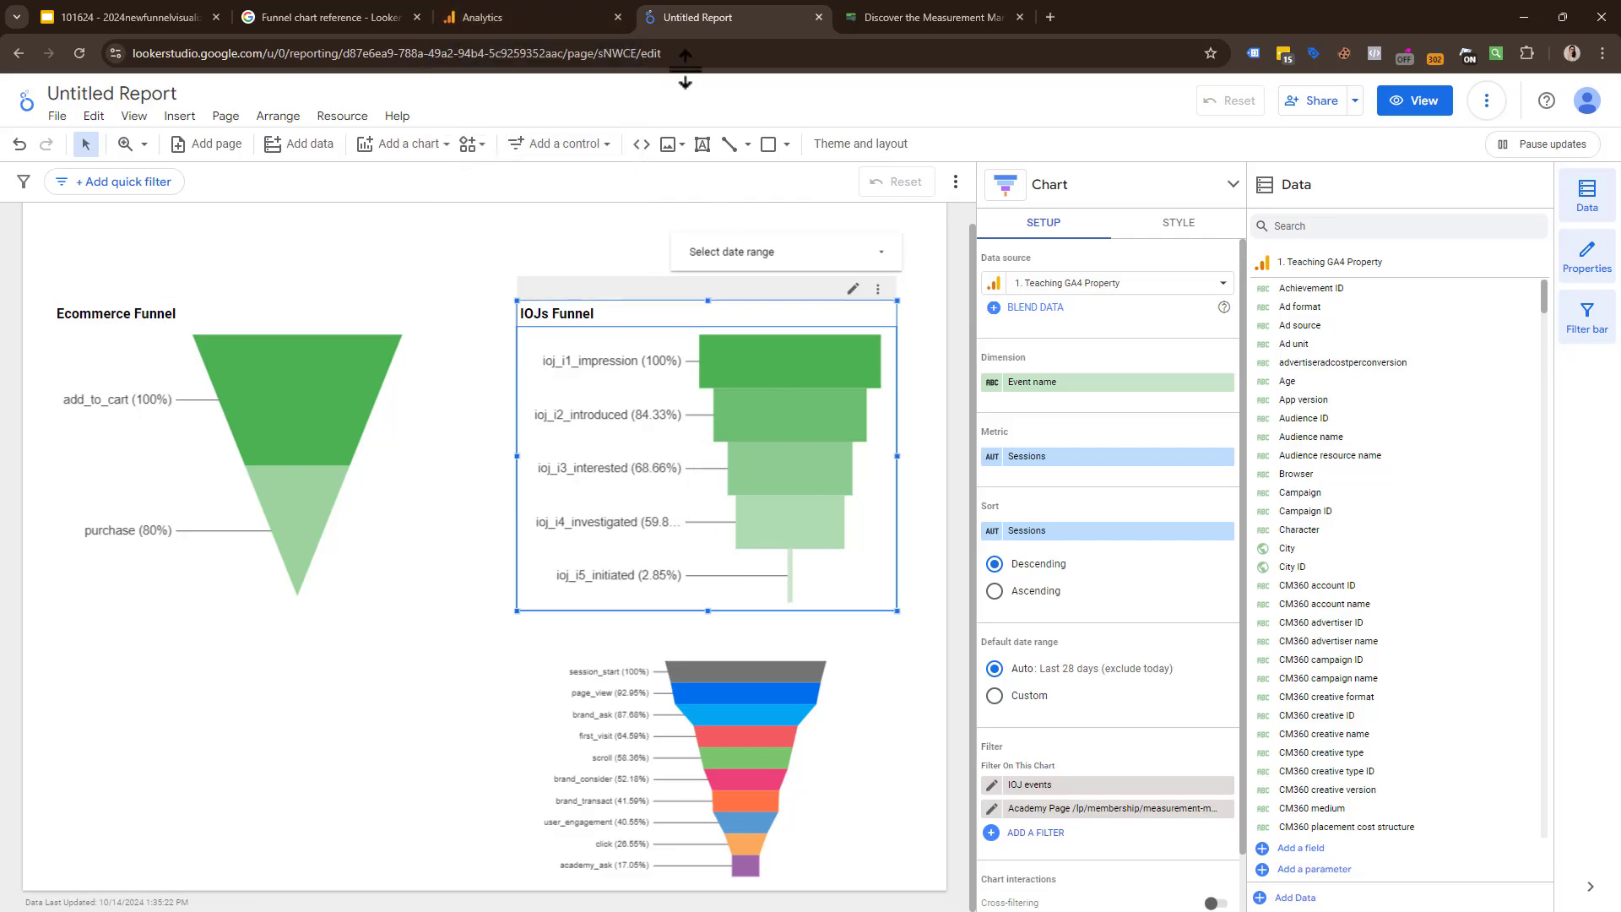
click(525, 20)
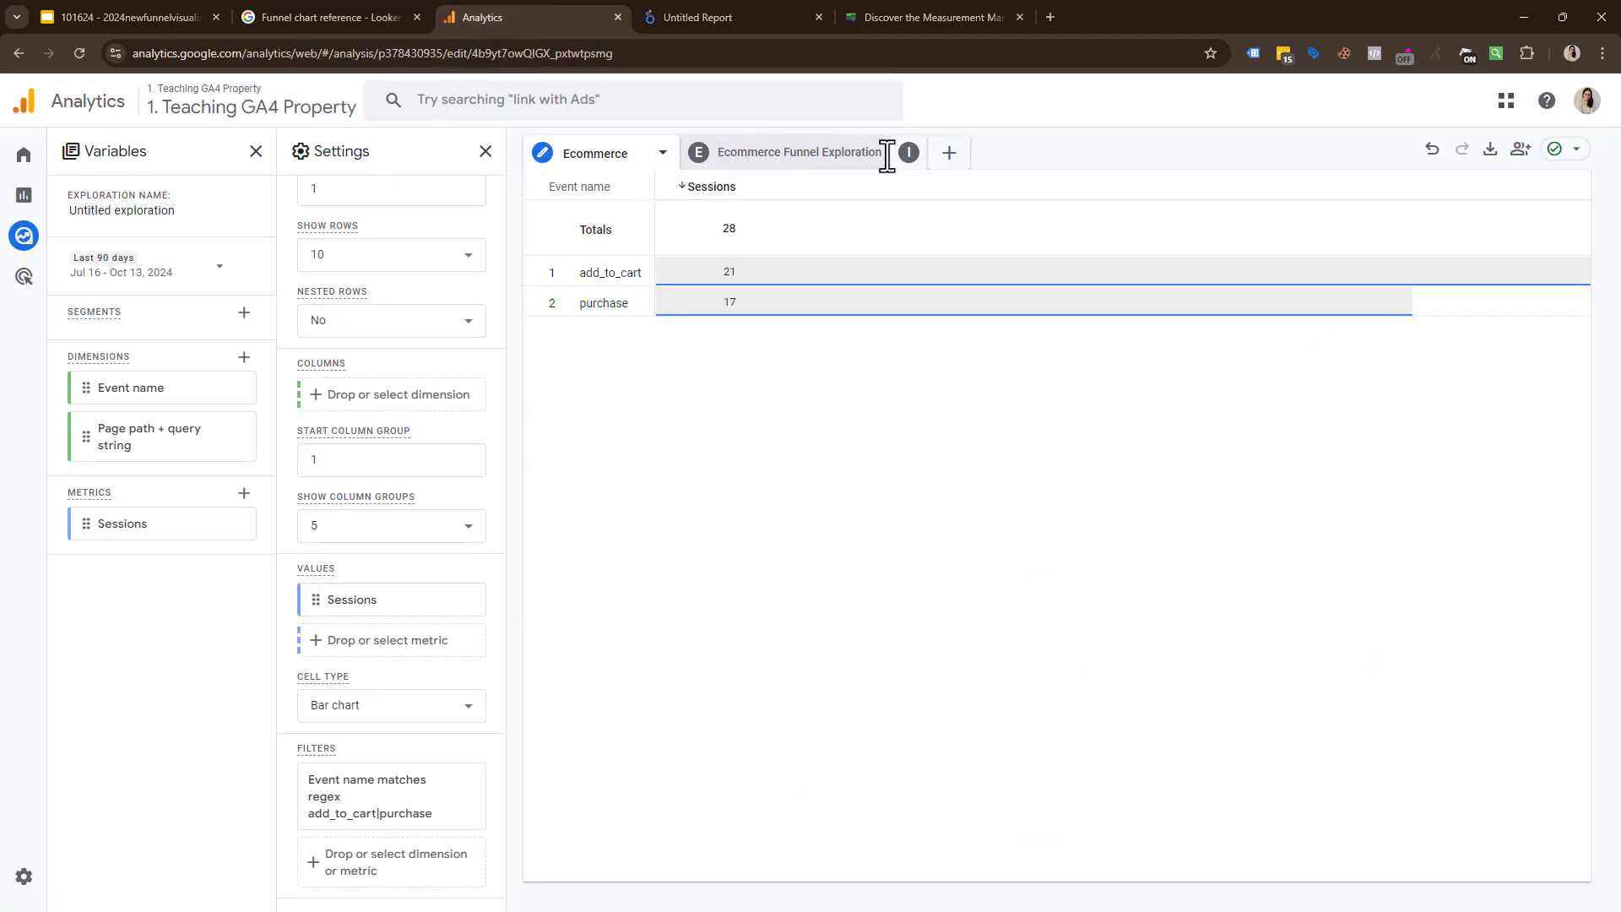
click(758, 156)
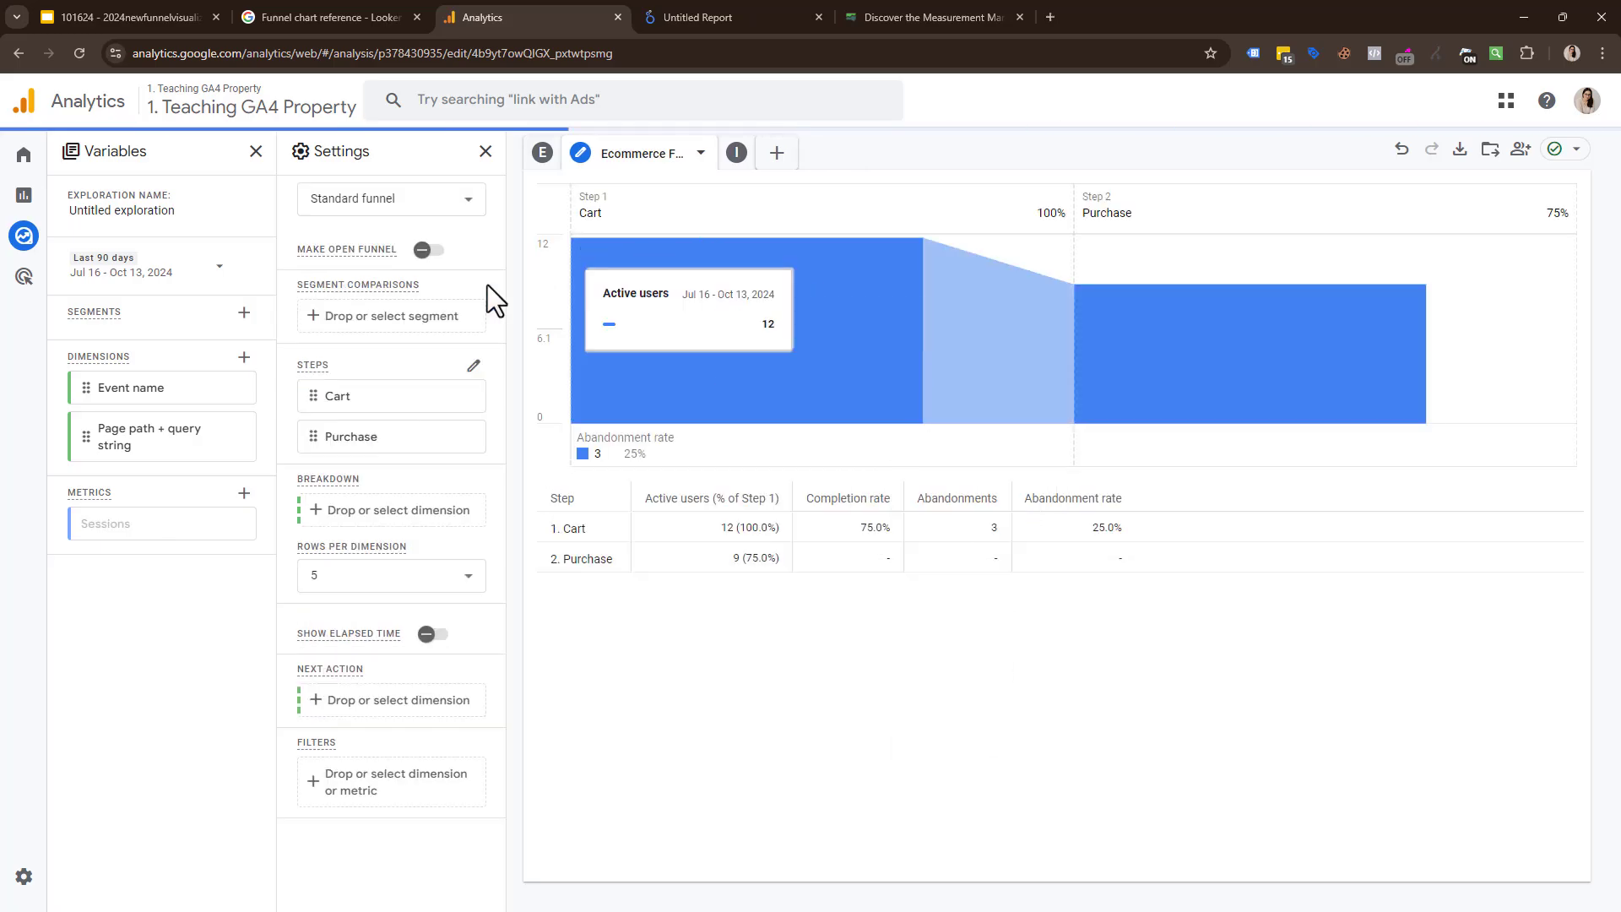
click(474, 365)
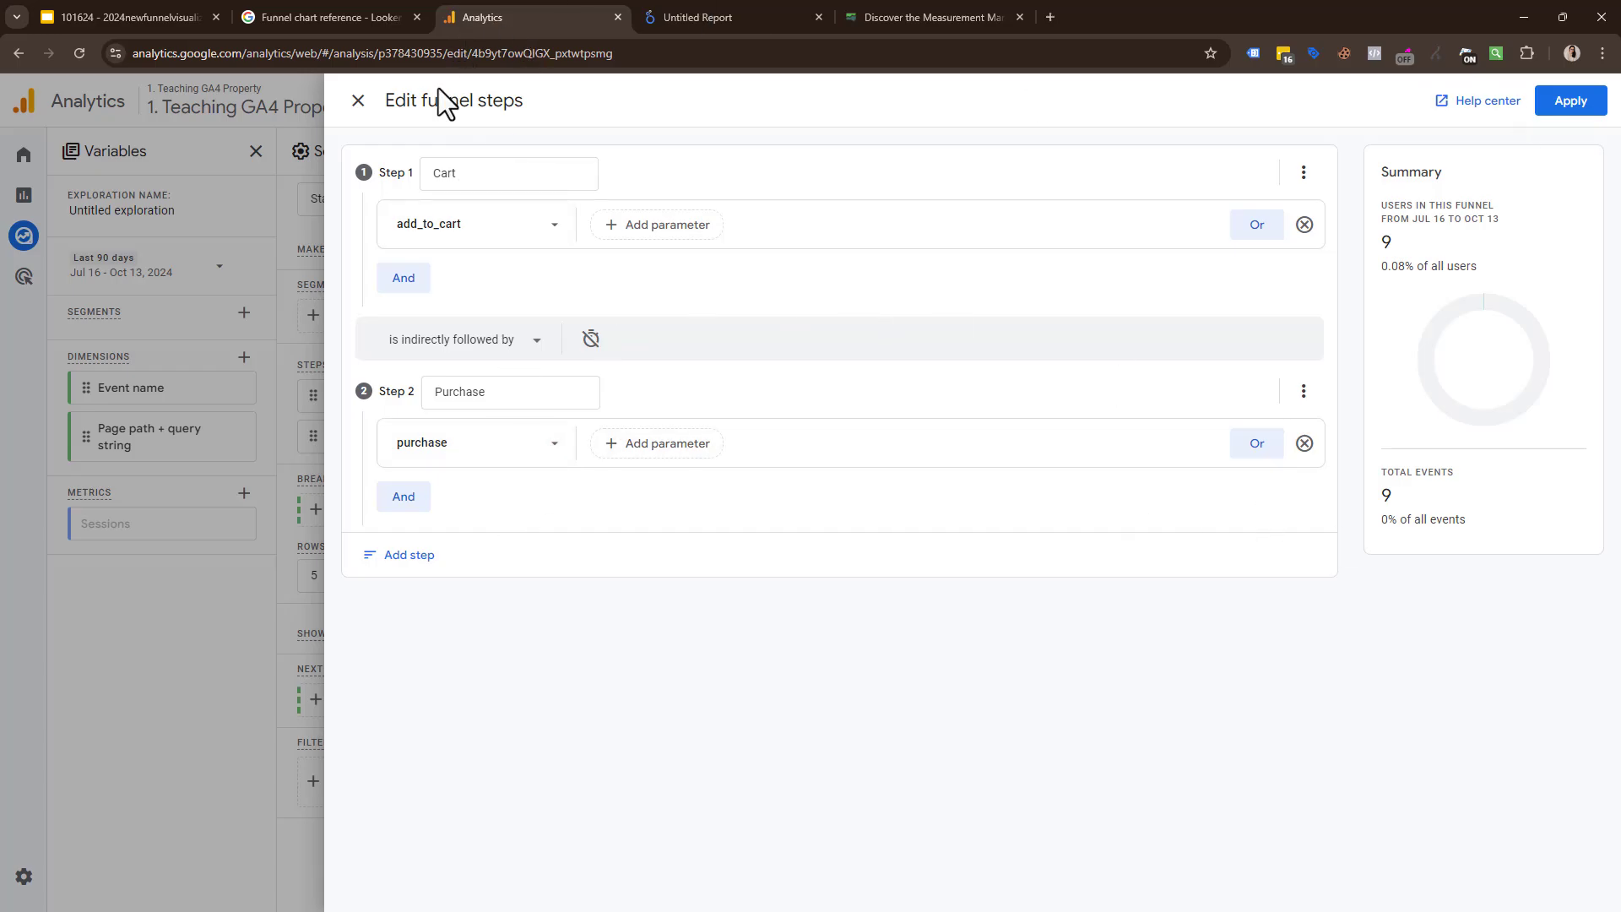
click(358, 102)
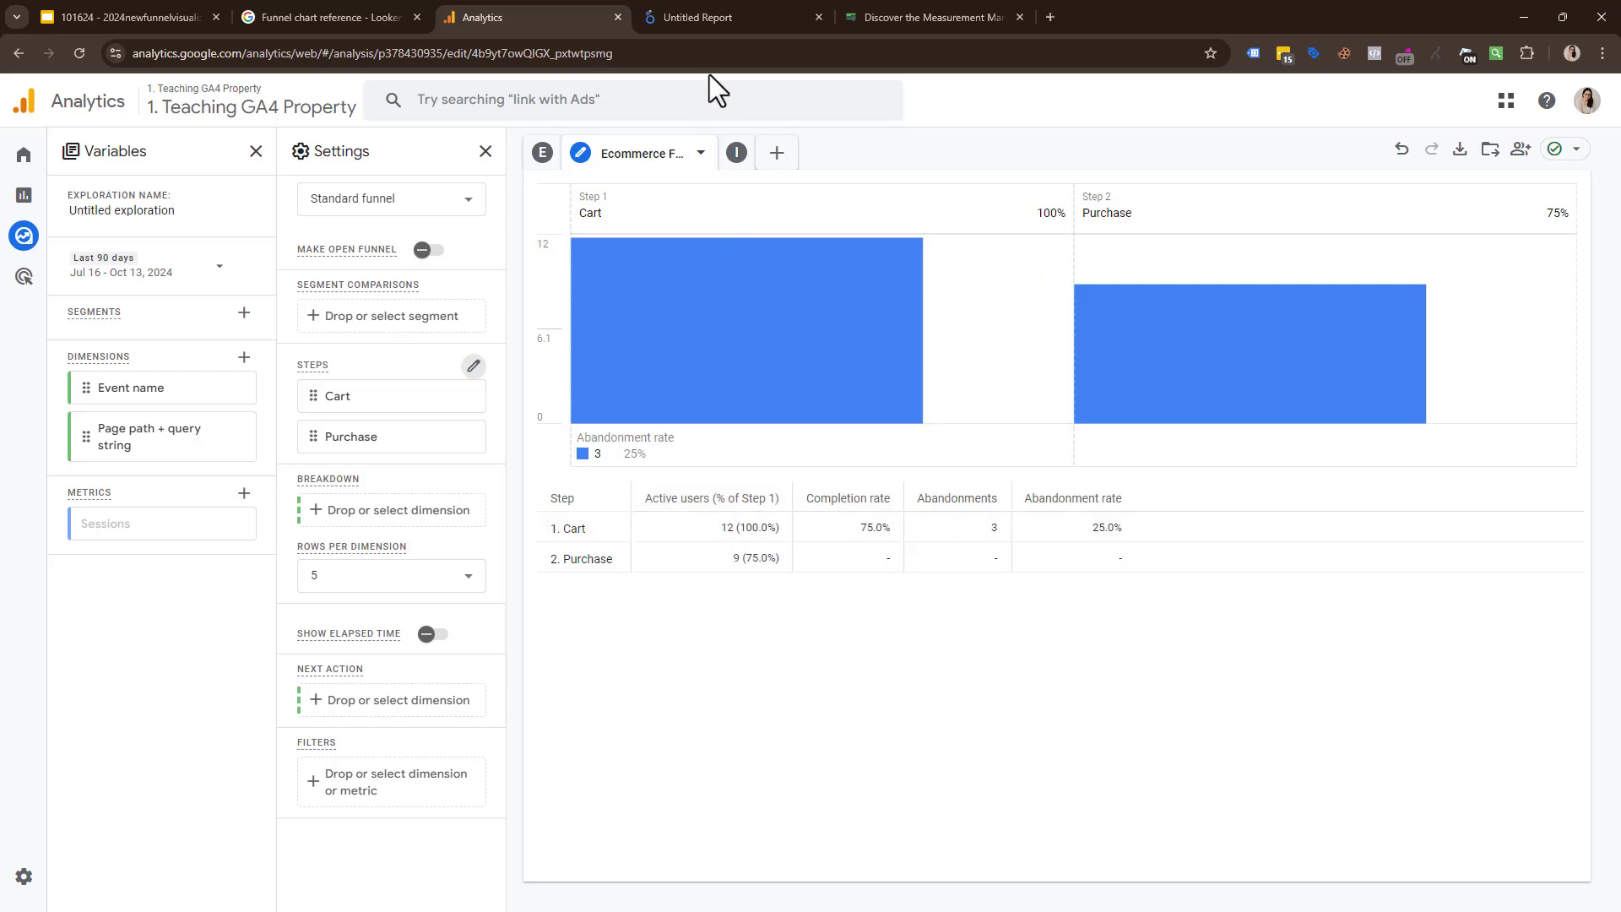
click(736, 16)
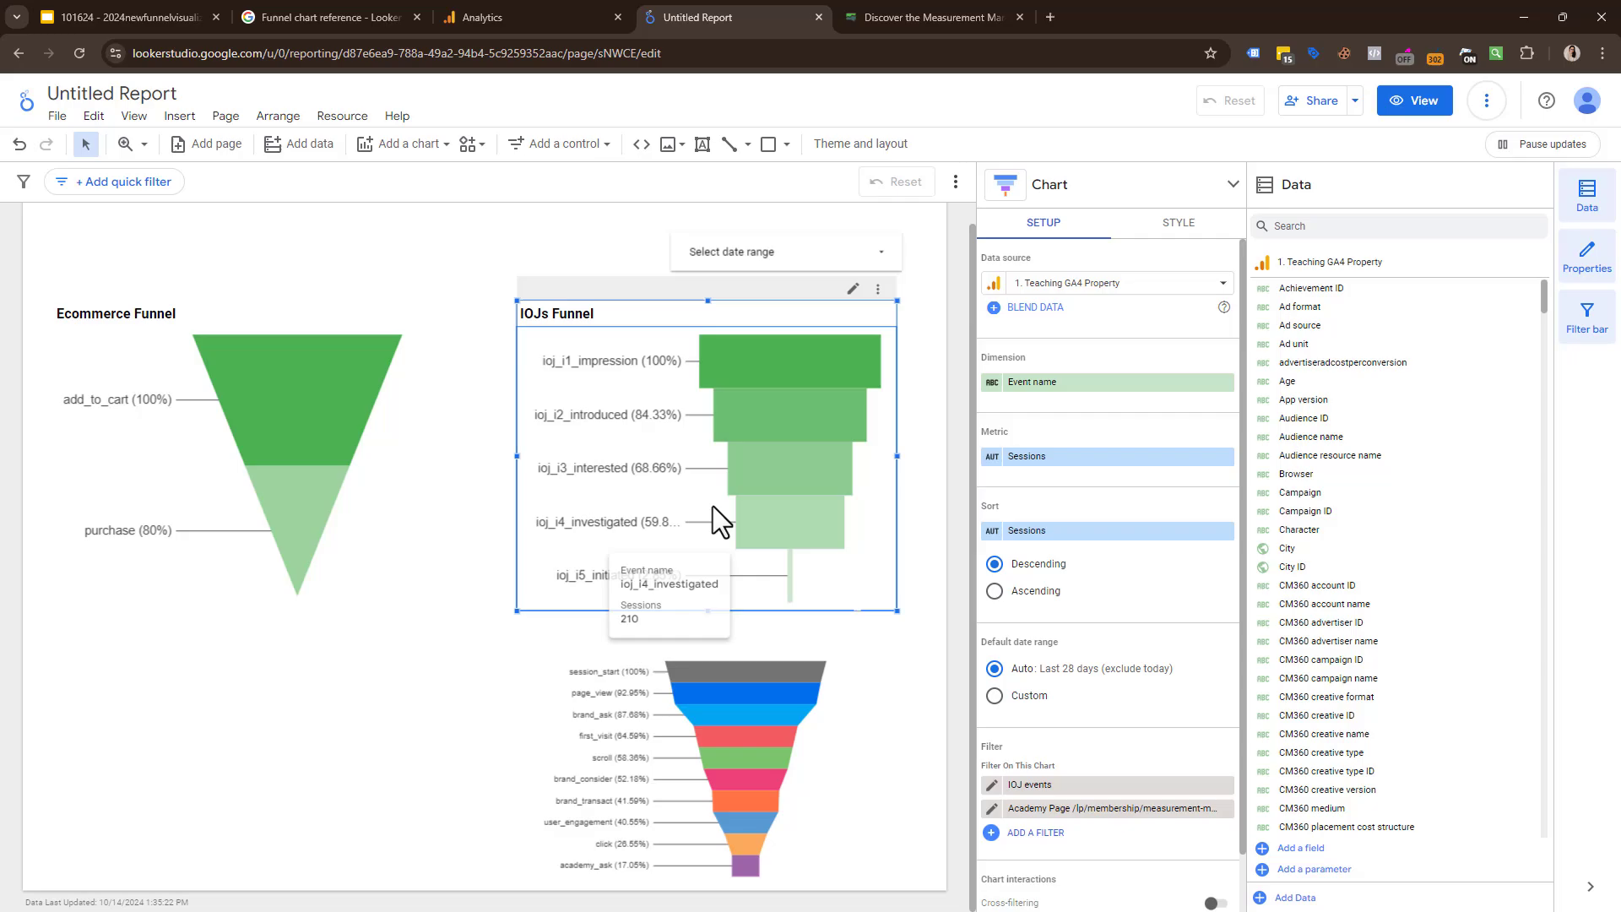
mouse_move(793, 363)
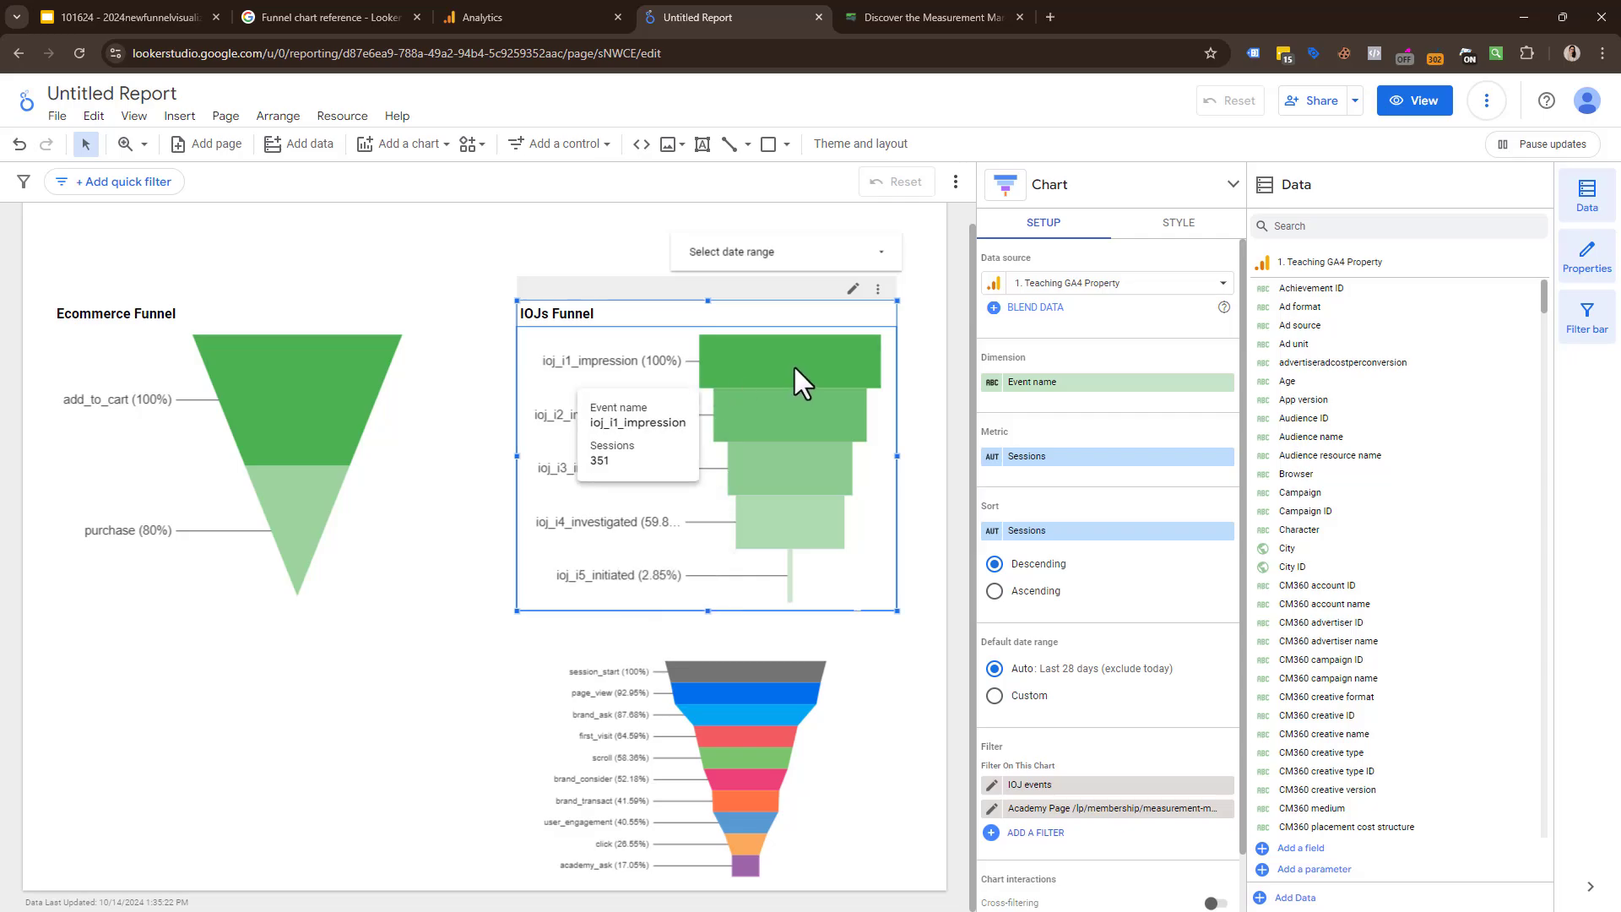
mouse_move(287, 503)
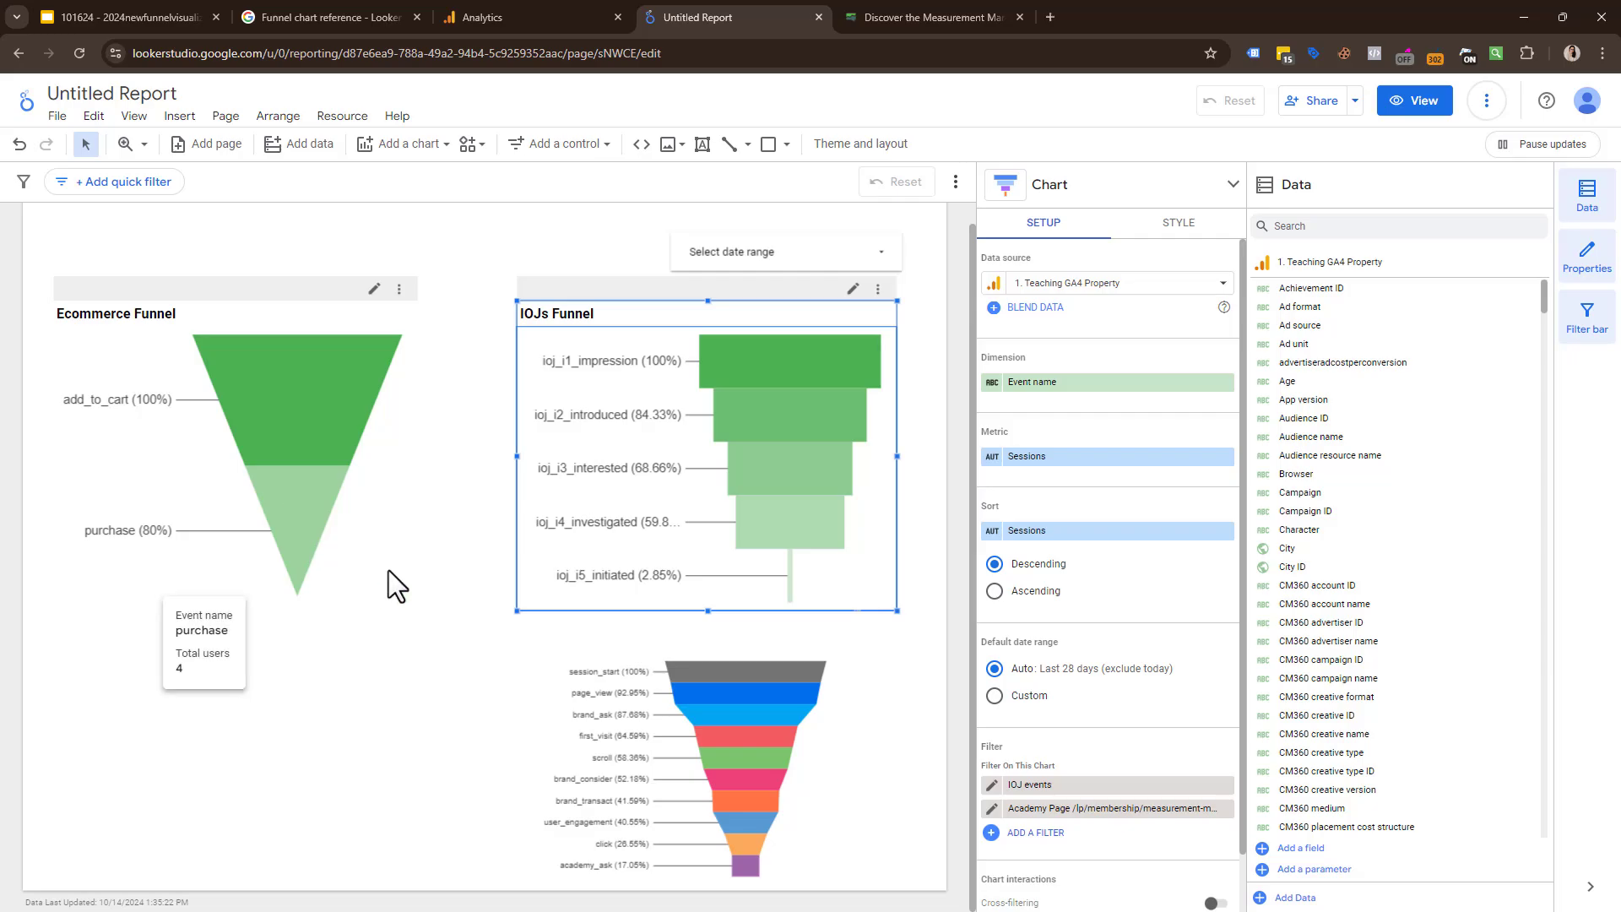
mouse_move(253, 390)
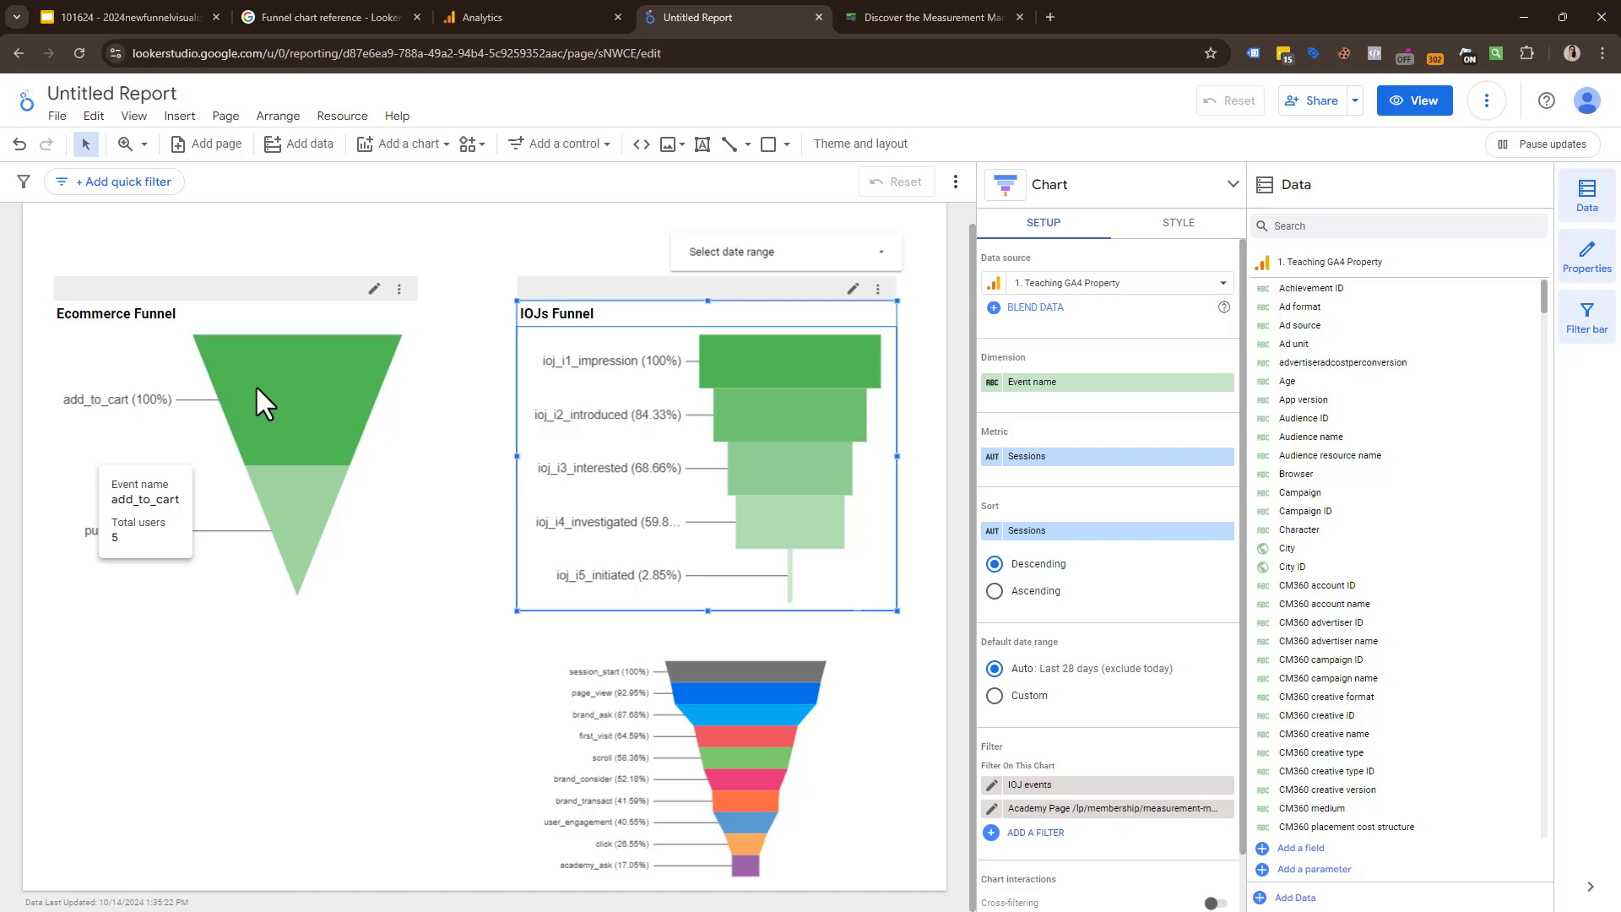
click(525, 15)
click(706, 26)
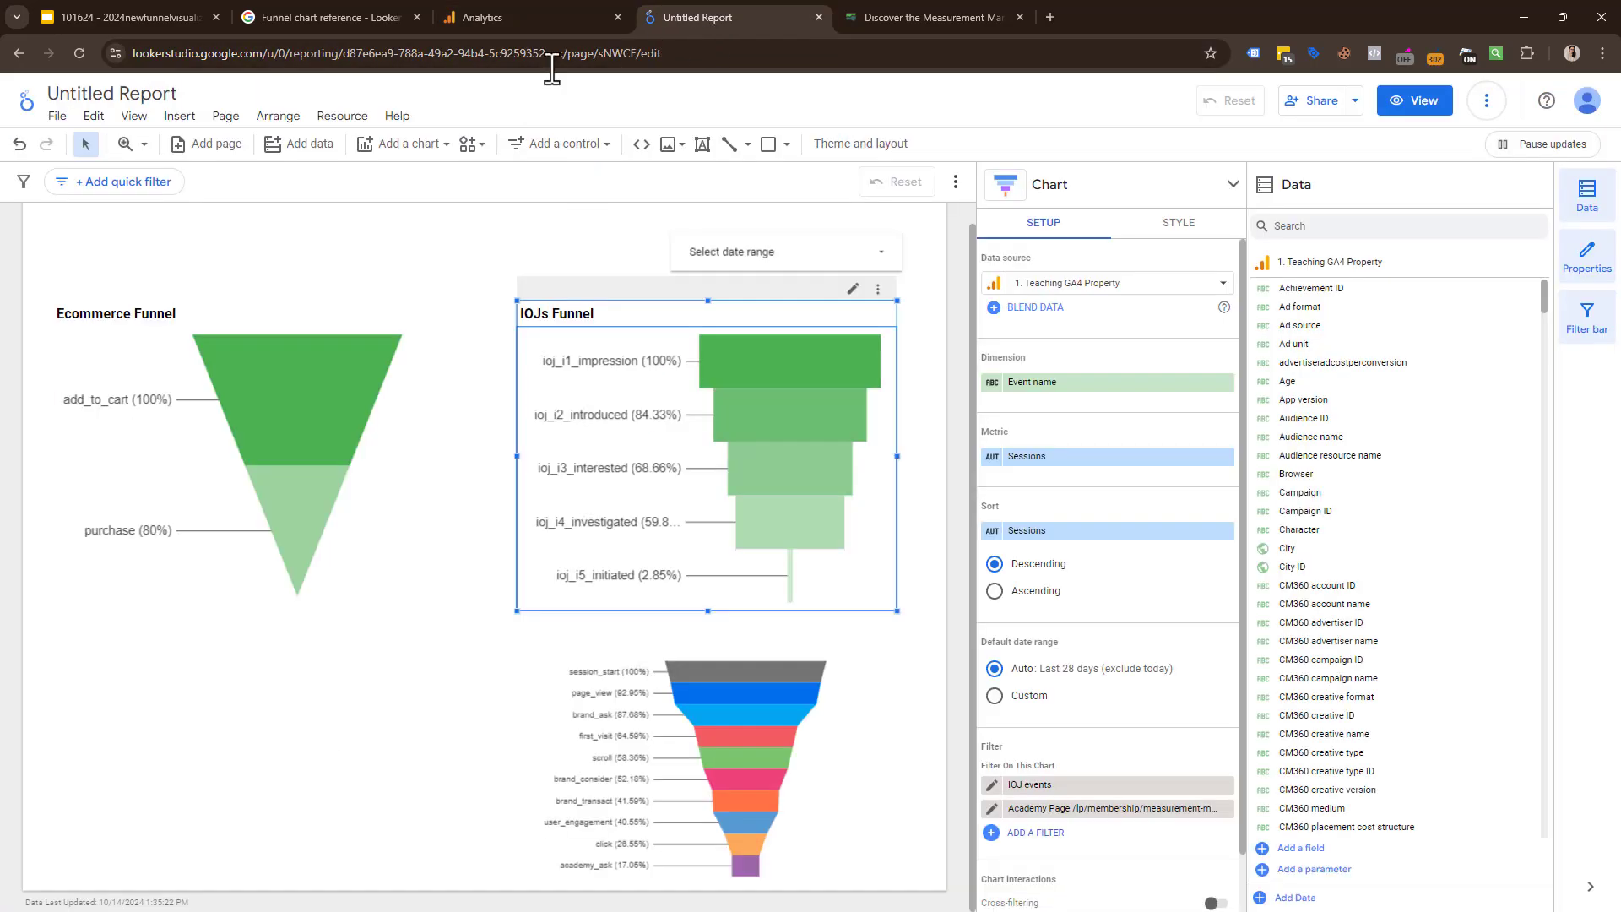